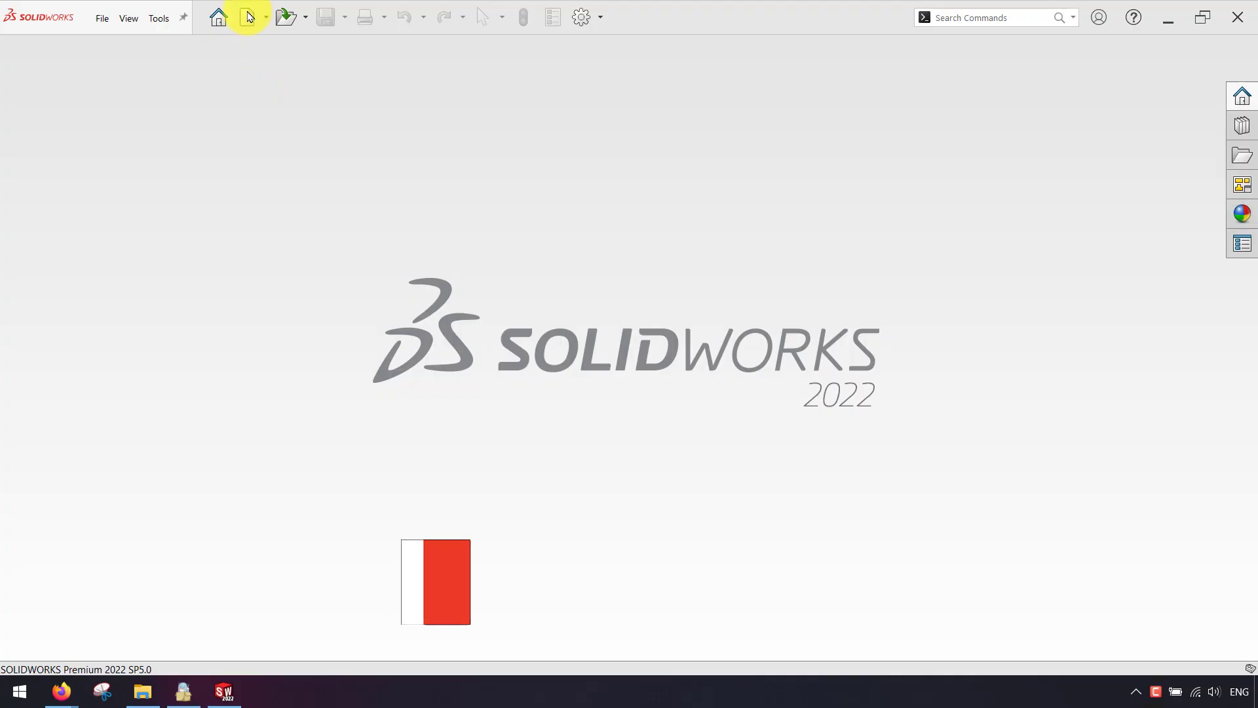
# Create a new blank part document.
pyautogui.click(247, 16)
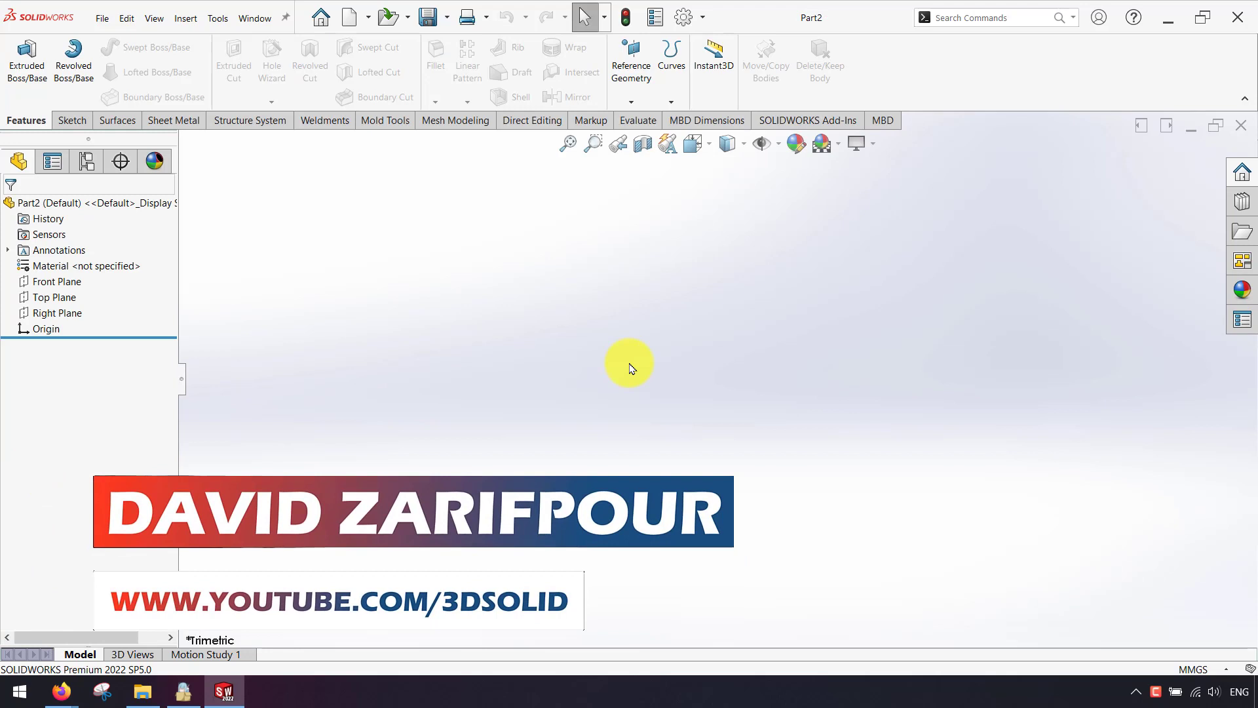
# On a Front Plane sketch, draw a line down from the origin into a tangent half-circle arc.
pyautogui.click(66, 281)
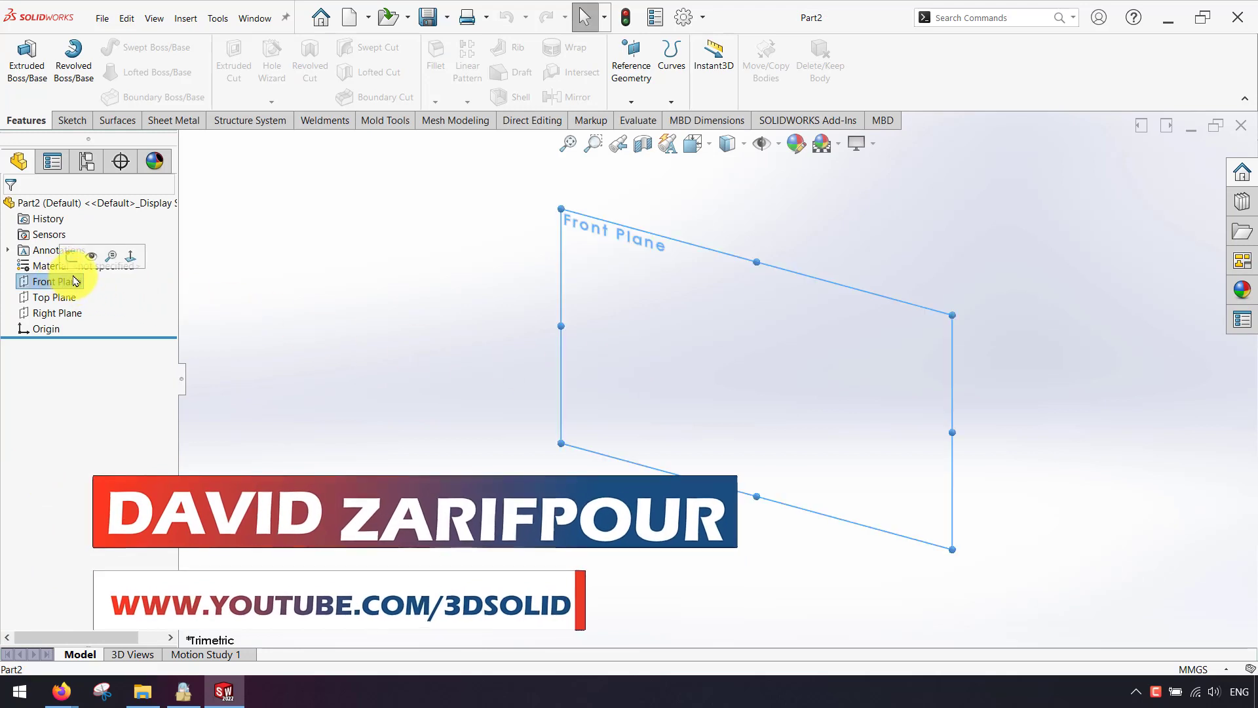
pyautogui.click(77, 255)
pyautogui.click(434, 289)
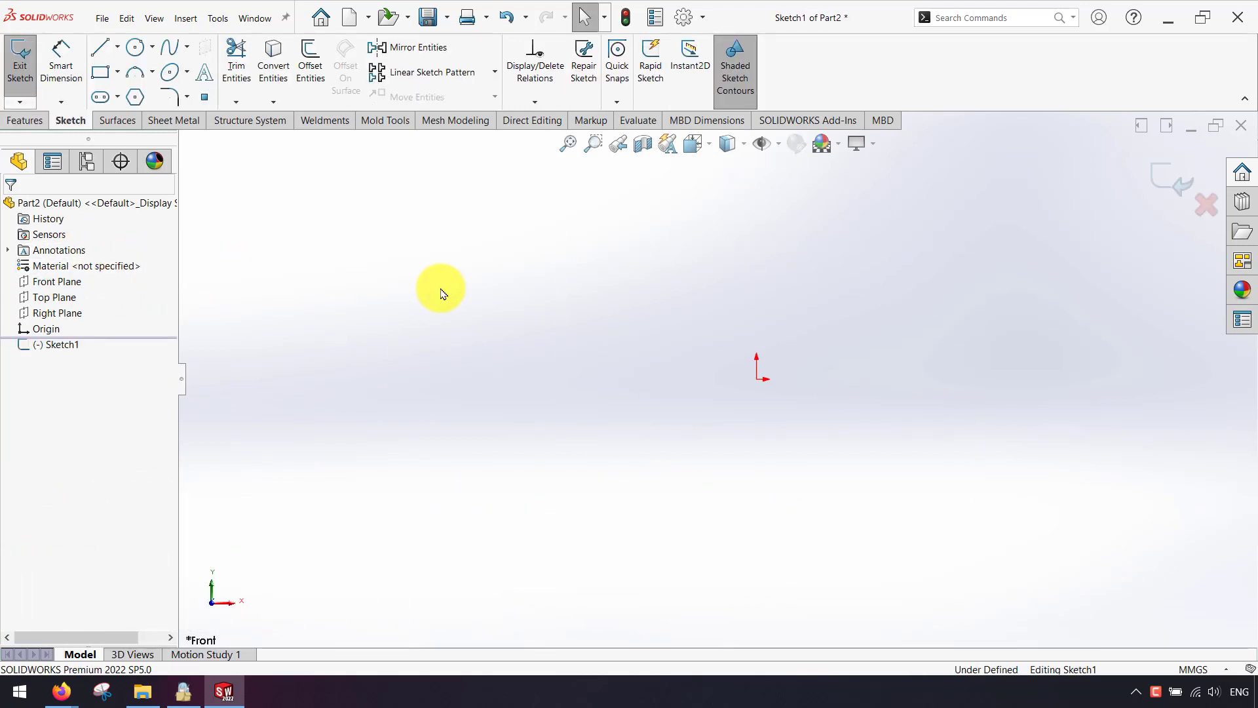
pyautogui.click(98, 49)
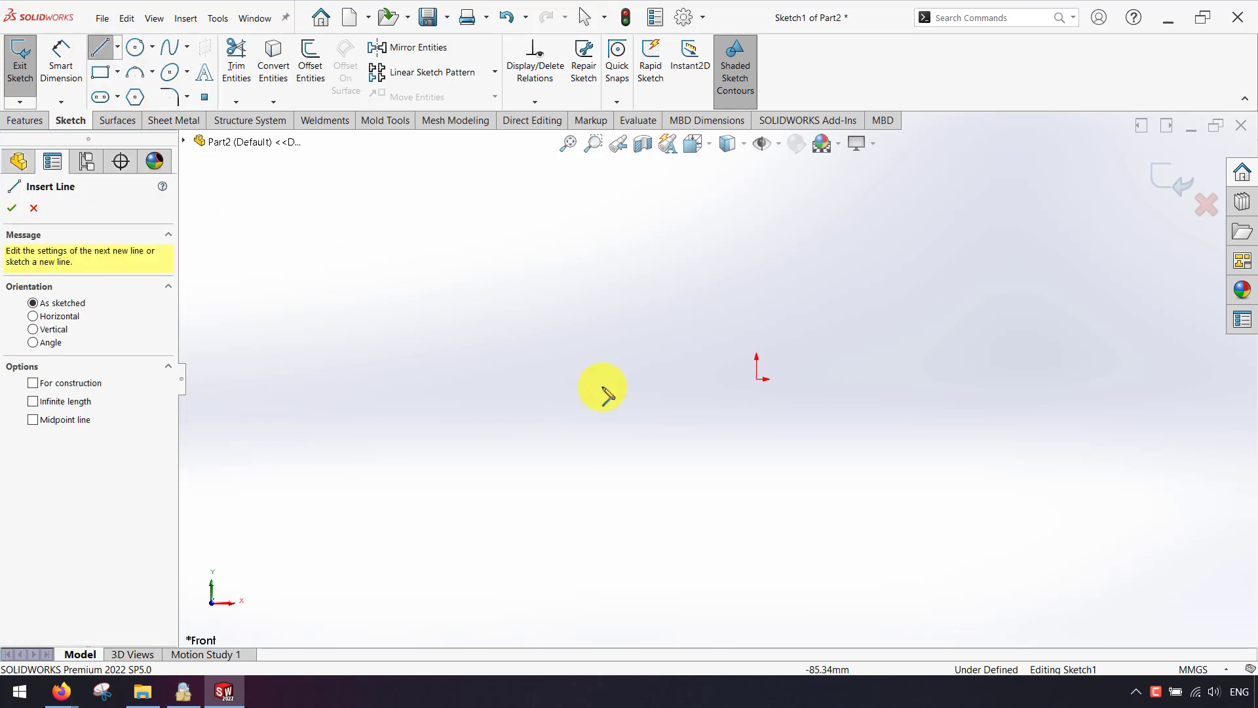
pyautogui.click(758, 380)
pyautogui.click(758, 452)
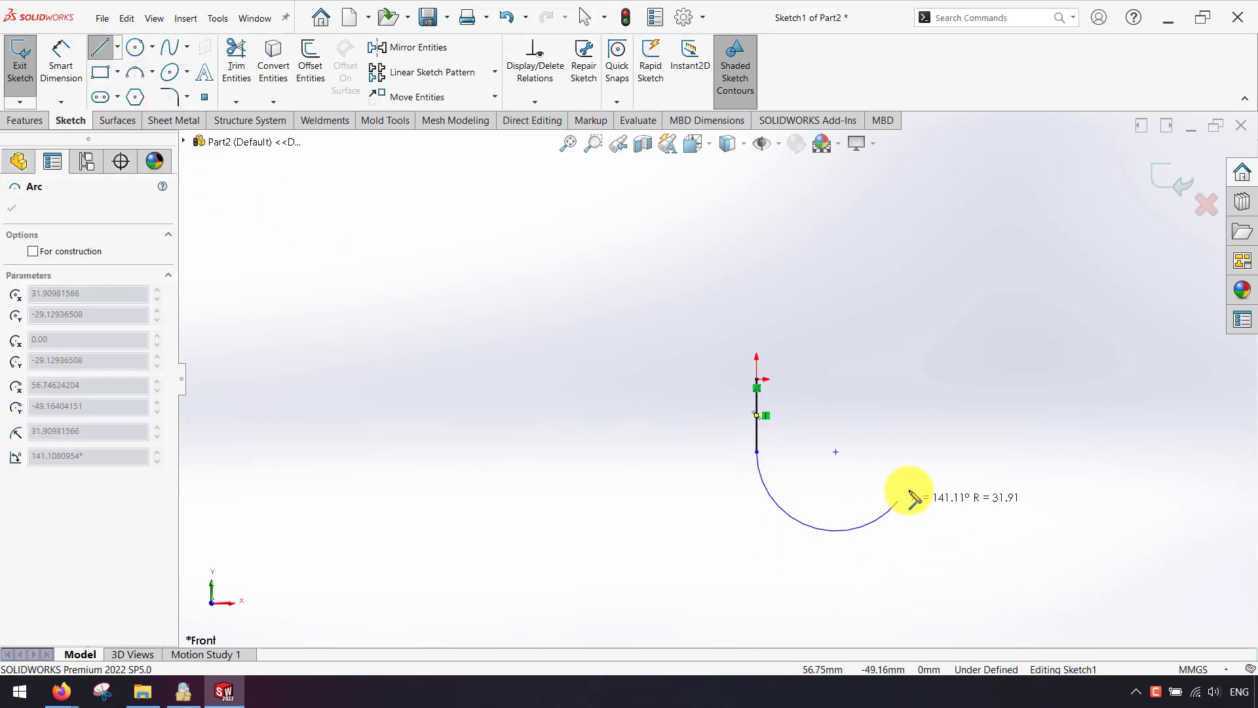
pyautogui.click(938, 462)
pyautogui.press('Escape')
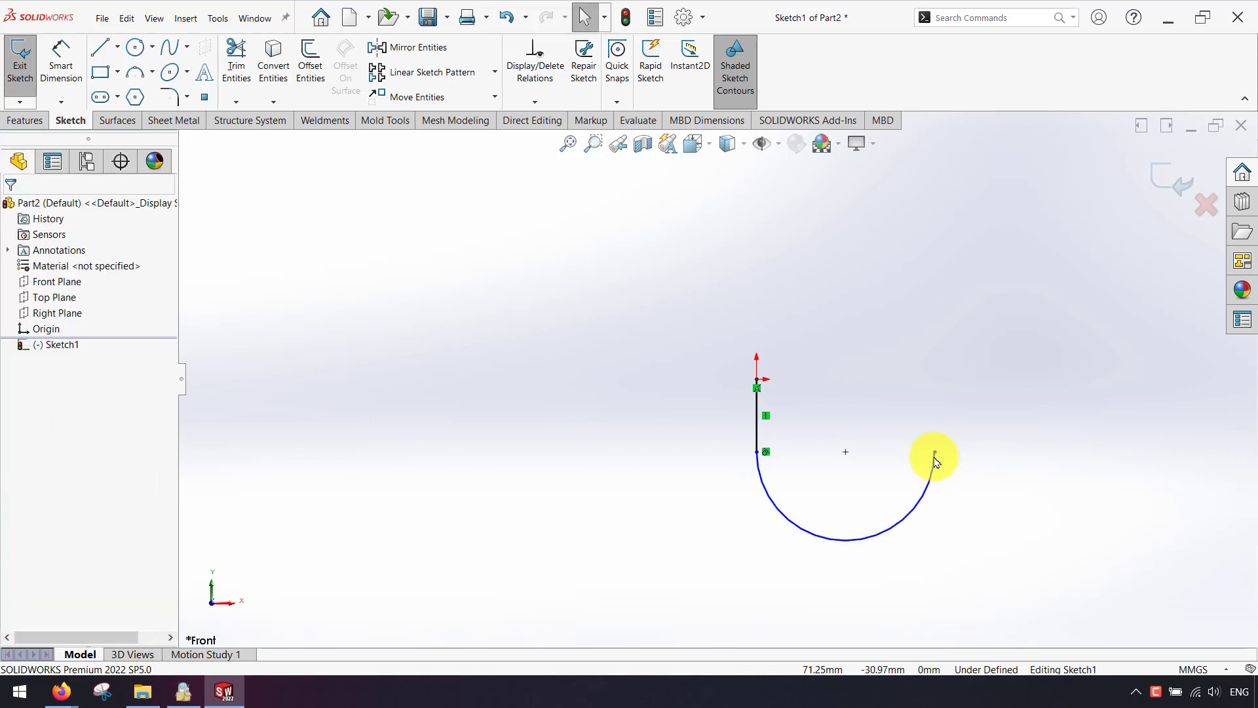
# Dimension the vertical line 2.5 mm and the arc radius 5 mm.
pyautogui.click(61, 66)
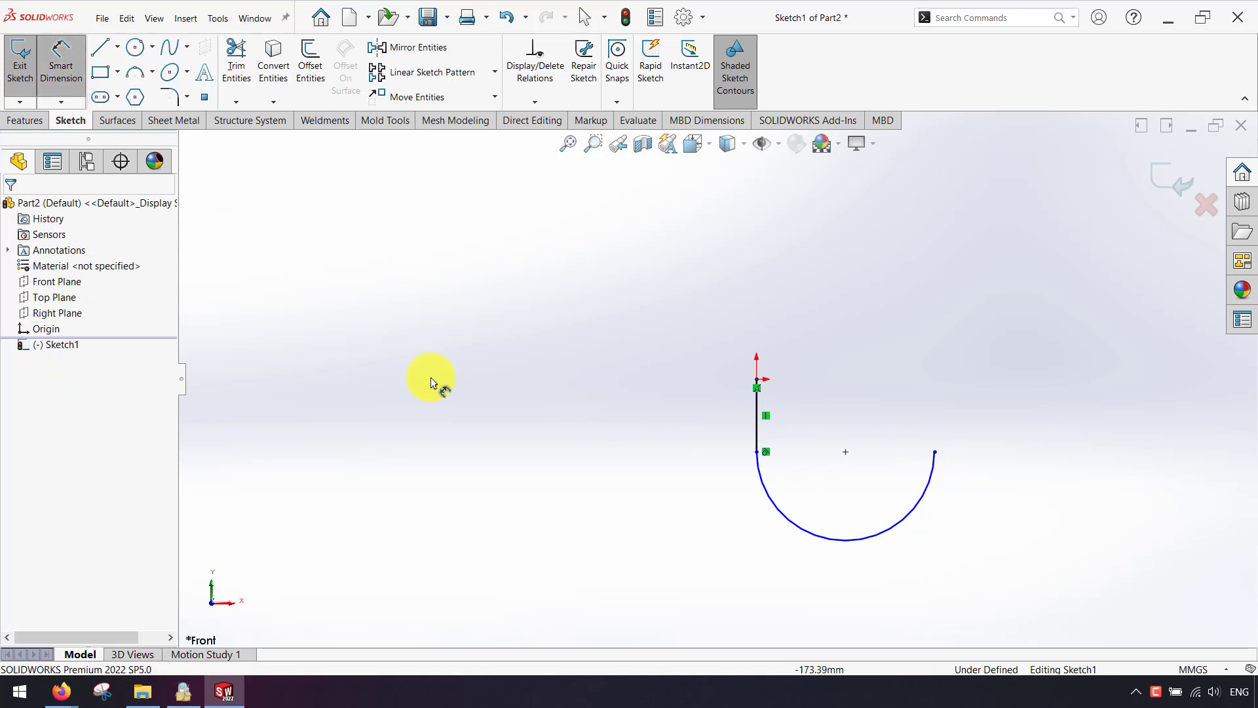
pyautogui.click(757, 436)
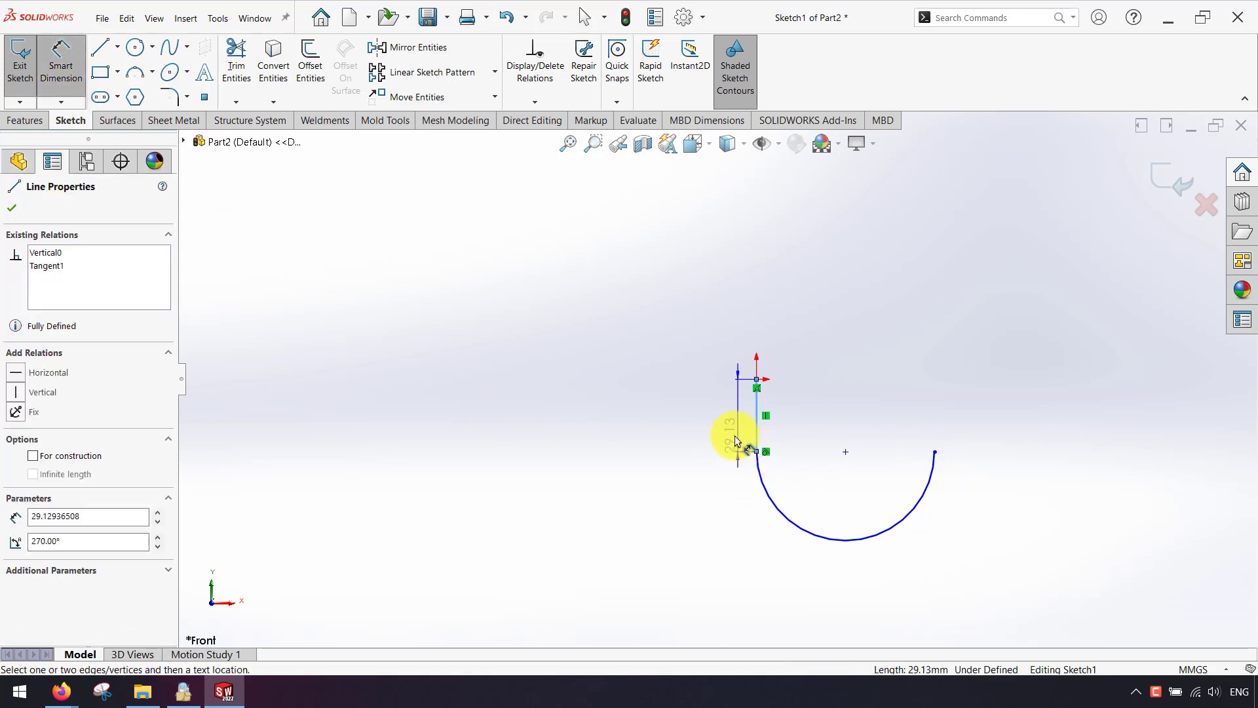
pyautogui.click(720, 432)
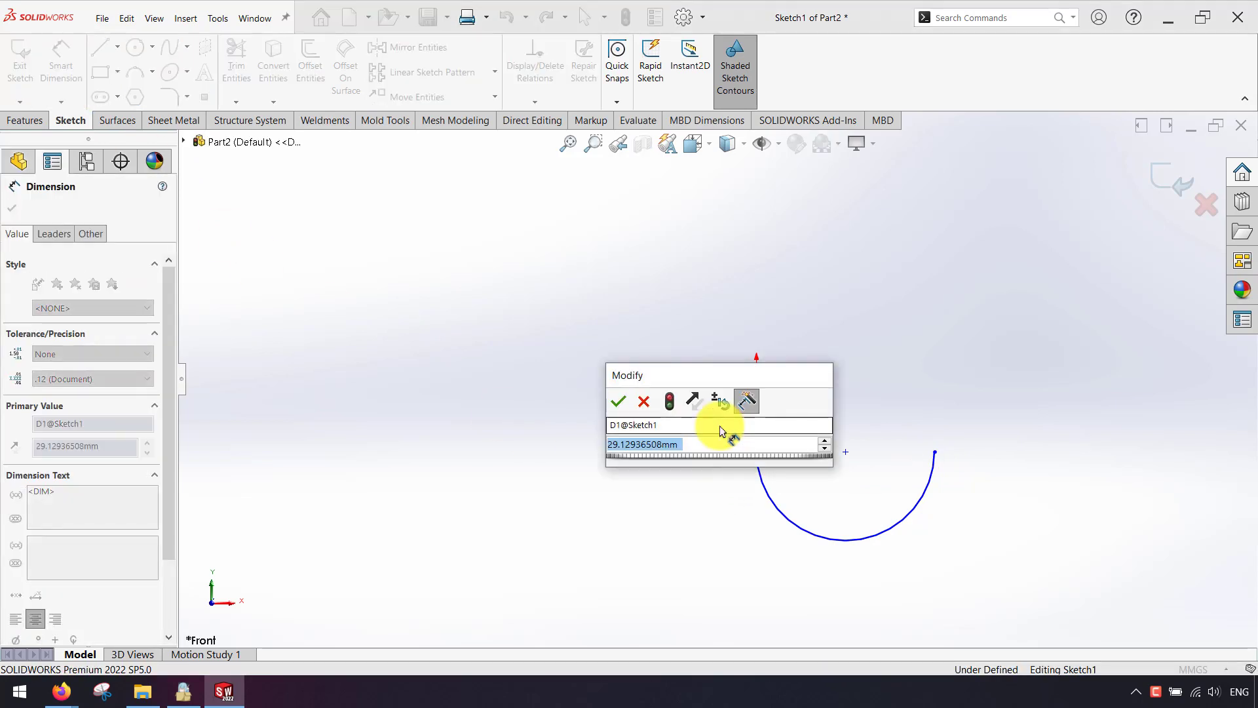
pyautogui.write('2.5')
pyautogui.press('Return')
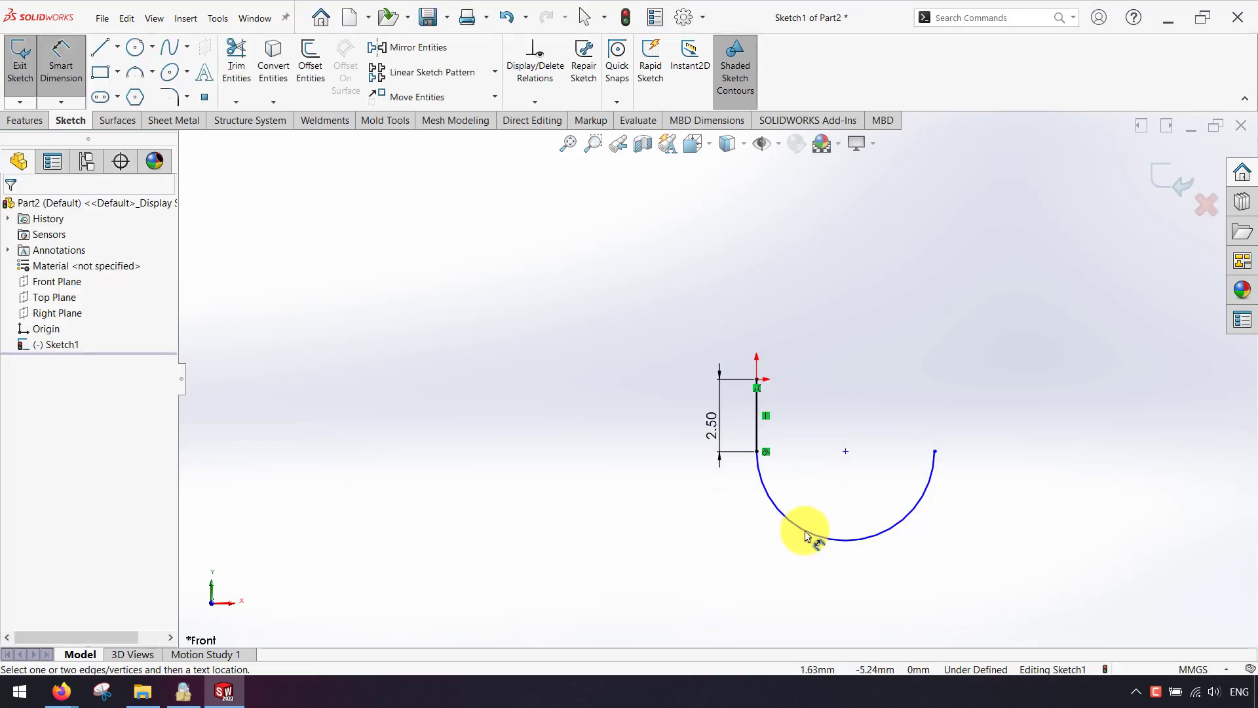
pyautogui.click(808, 530)
pyautogui.click(758, 559)
pyautogui.write('58024mm')
pyautogui.press('Return')
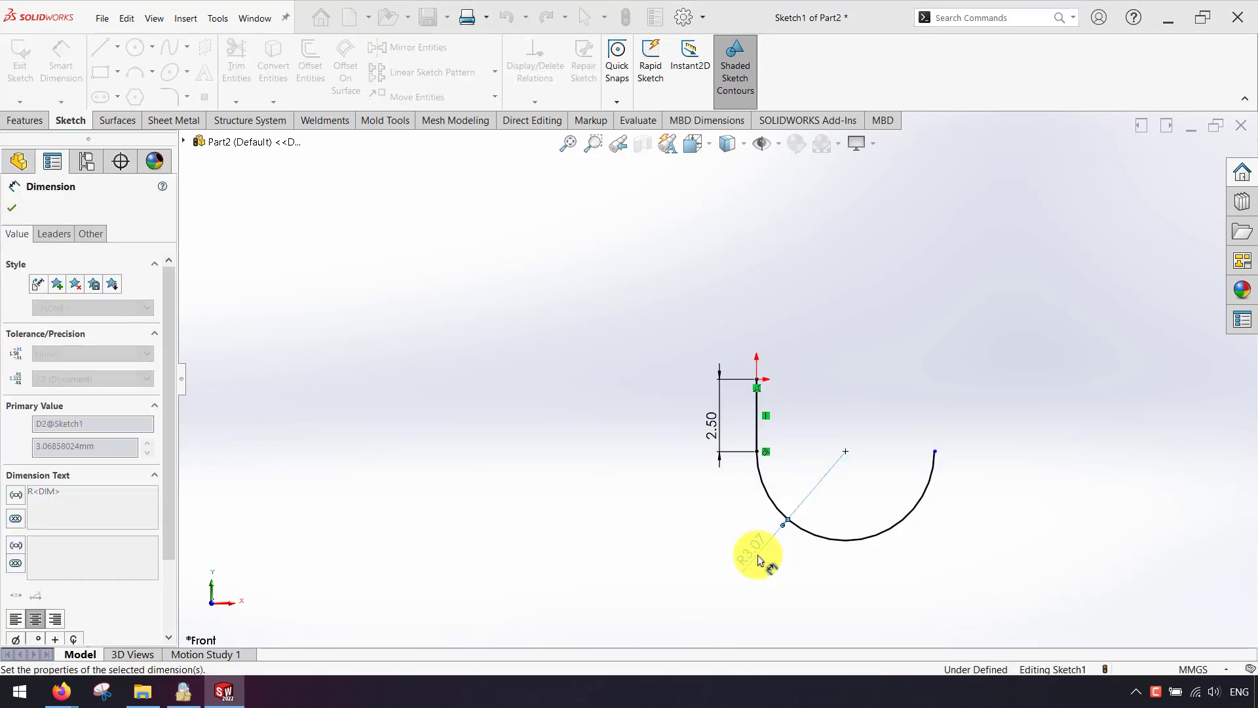
pyautogui.click(974, 460)
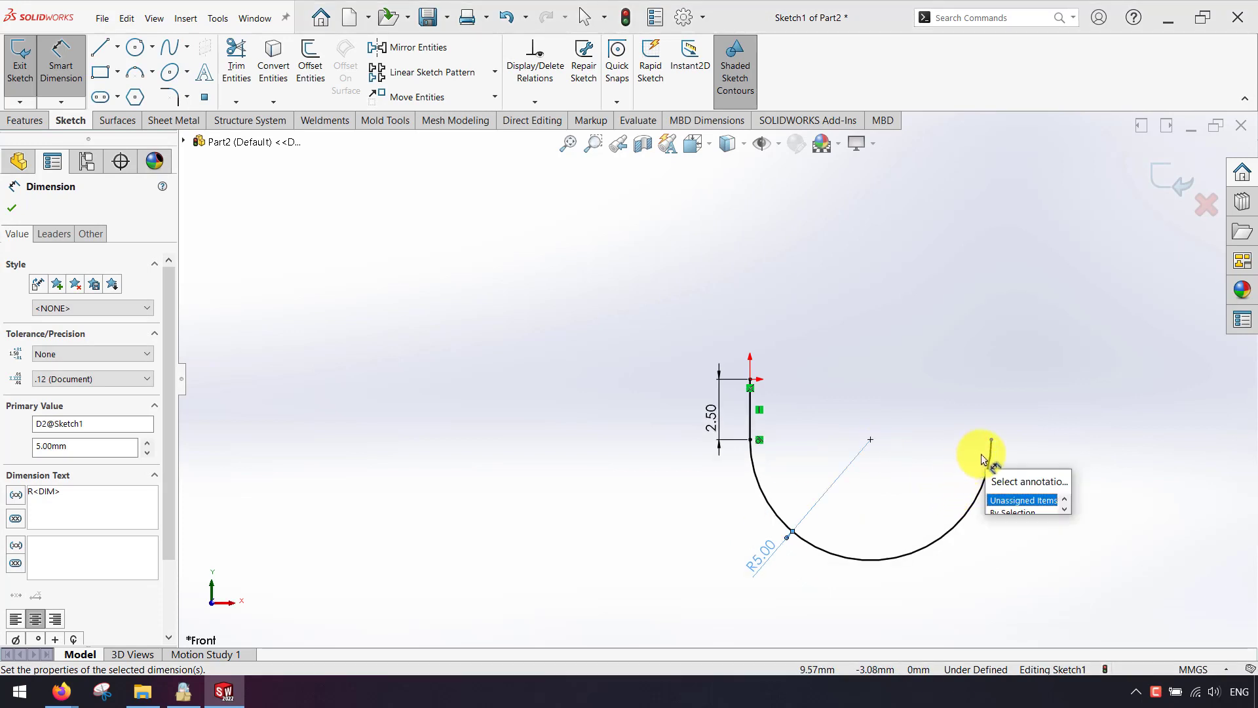
pyautogui.press('Escape')
pyautogui.press('Escape')
# Make the arc's right endpoint horizontal with its centre, then exit the sketch.
pyautogui.click(991, 440)
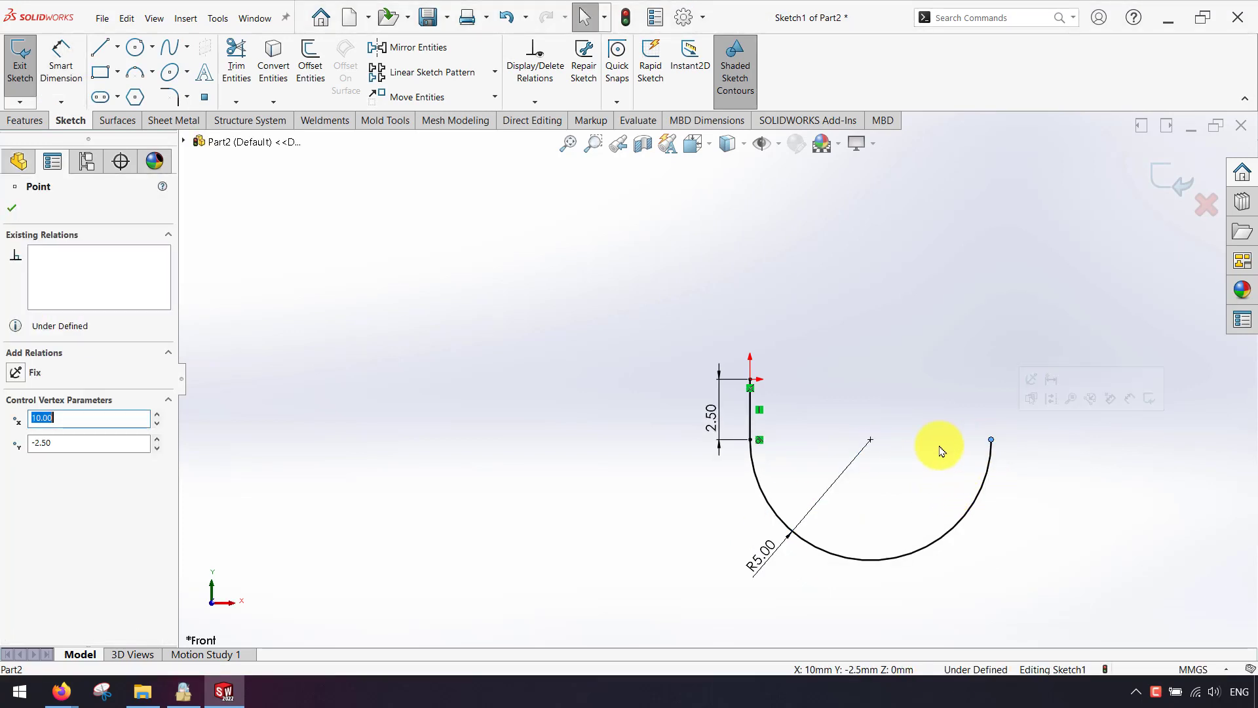
pyautogui.keyDown('ctrl'); pyautogui.click(872, 440); pyautogui.keyUp('ctrl')
pyautogui.click(912, 393)
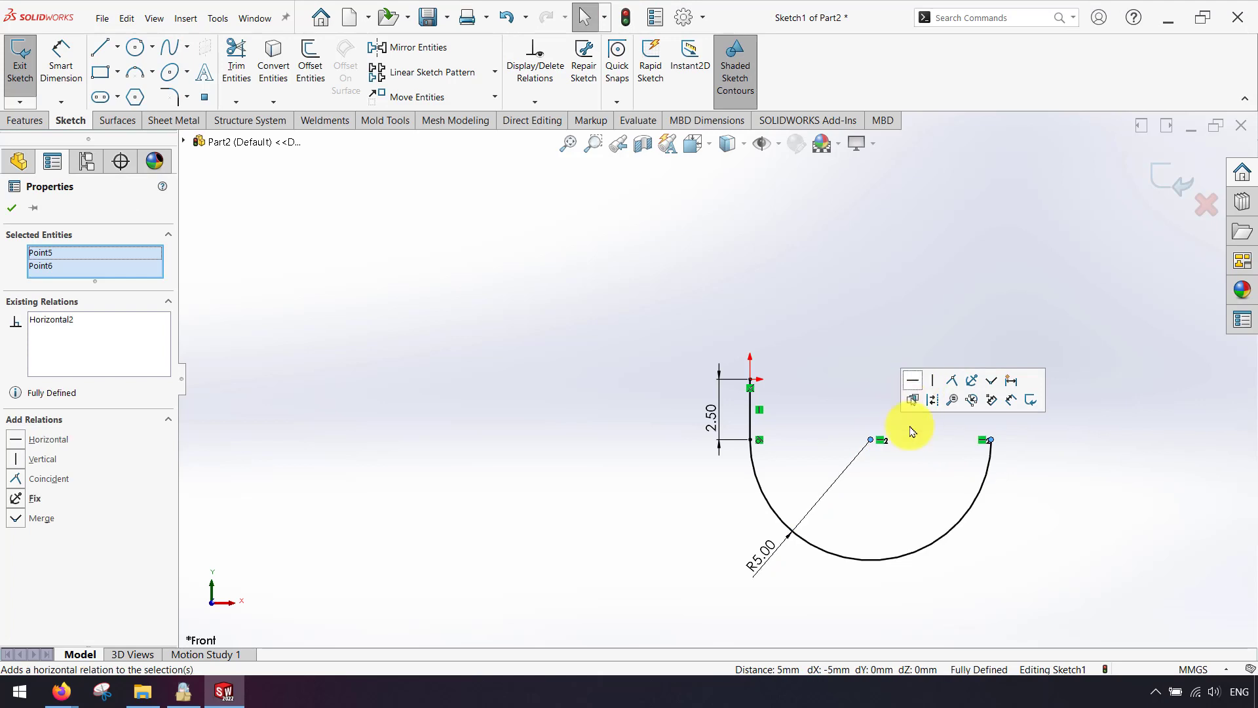
pyautogui.click(915, 490)
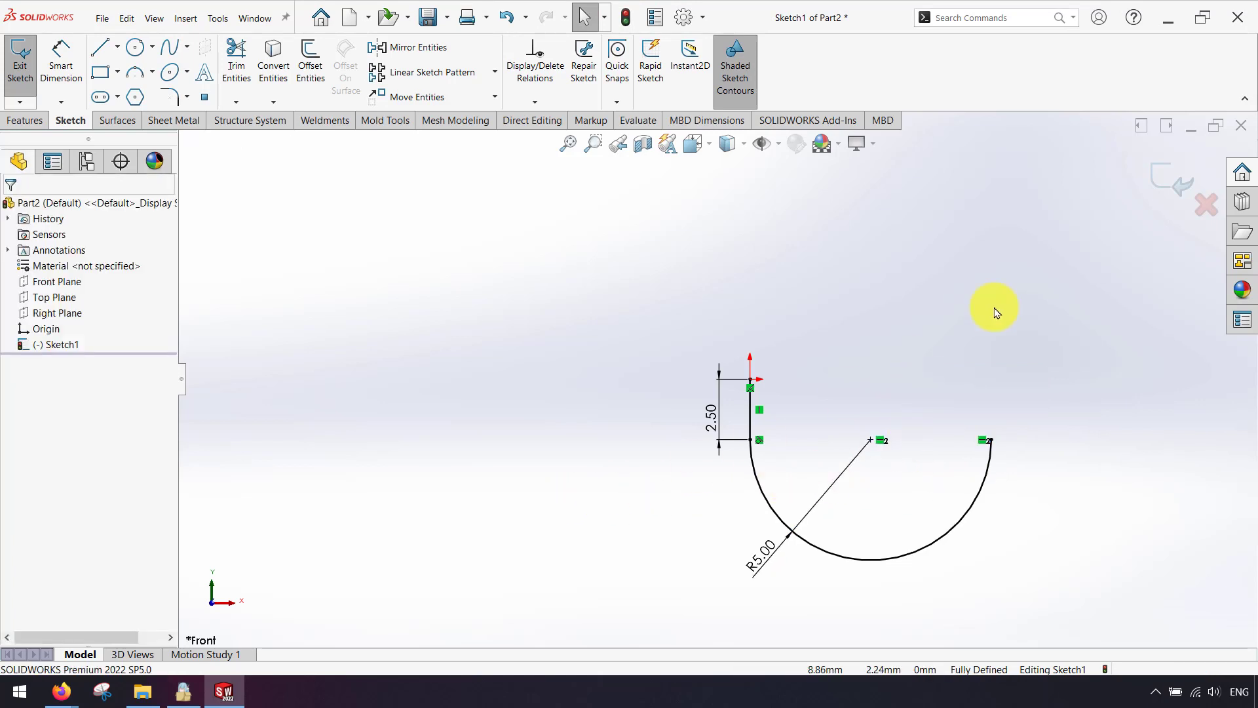
pyautogui.click(1165, 182)
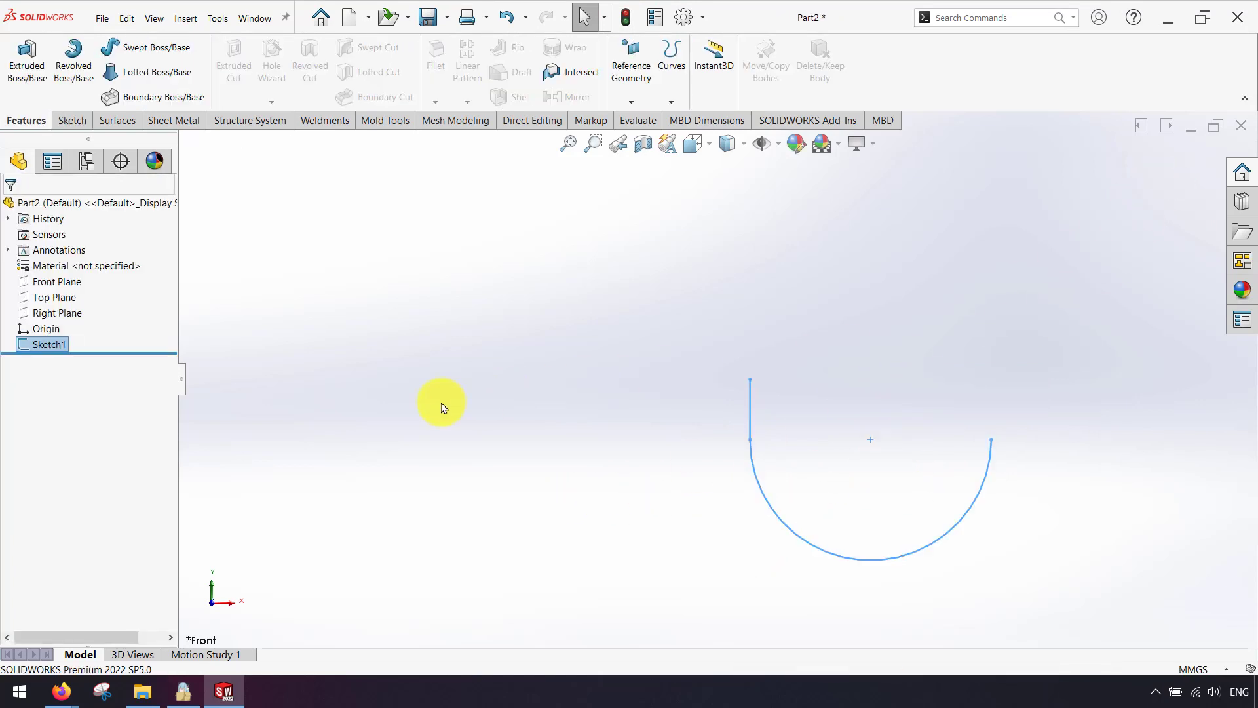
# On a new Front Plane sketch, draw a vertical line up from the arc's right end, its top level with the origin.
pyautogui.click(57, 281)
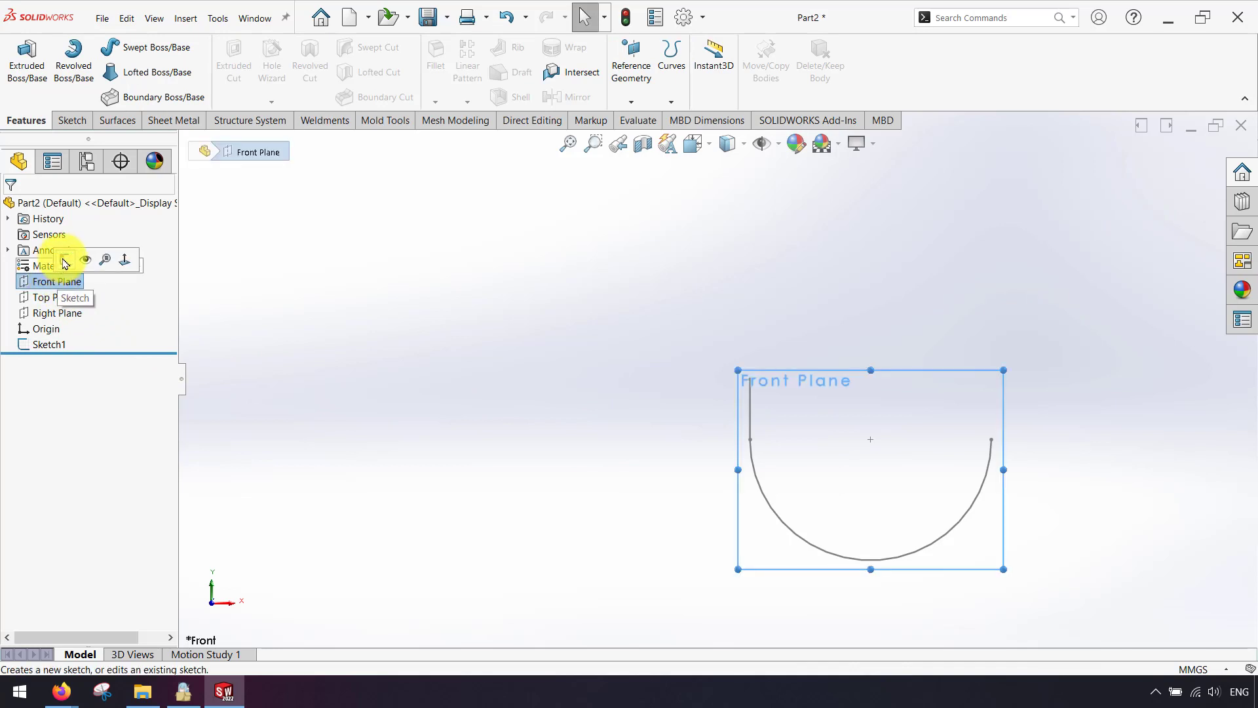
pyautogui.click(63, 257)
pyautogui.click(102, 52)
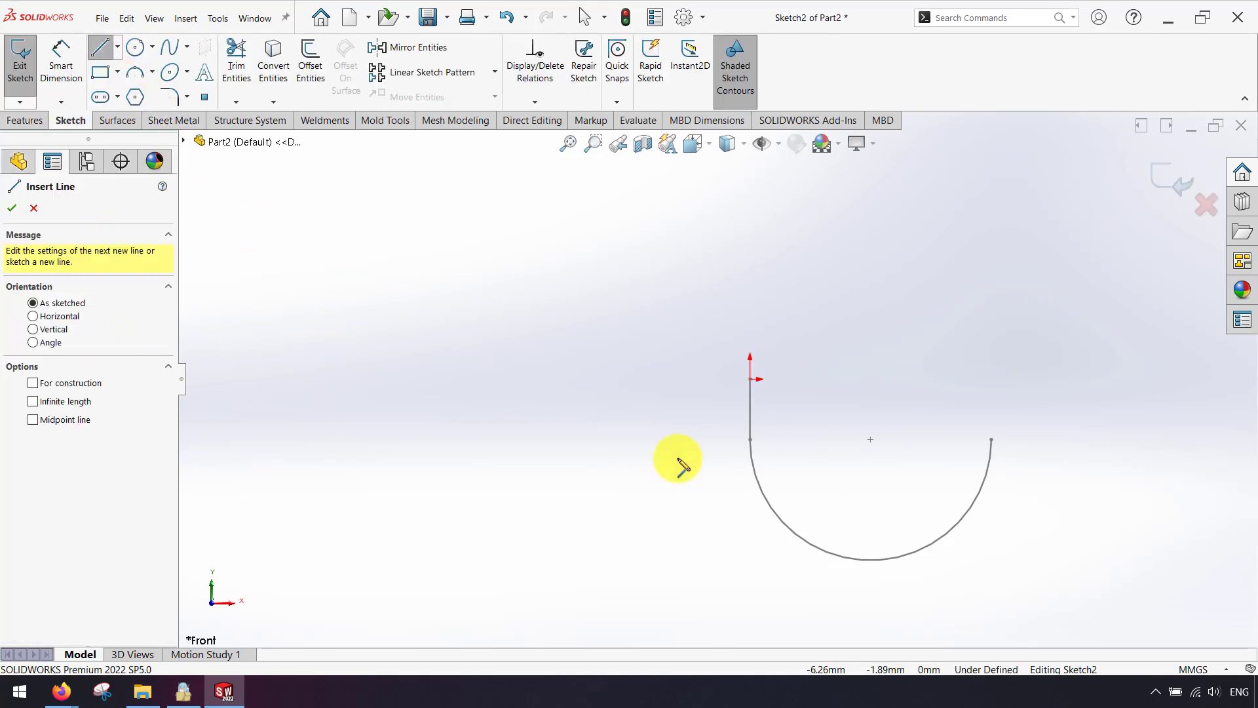
pyautogui.click(990, 439)
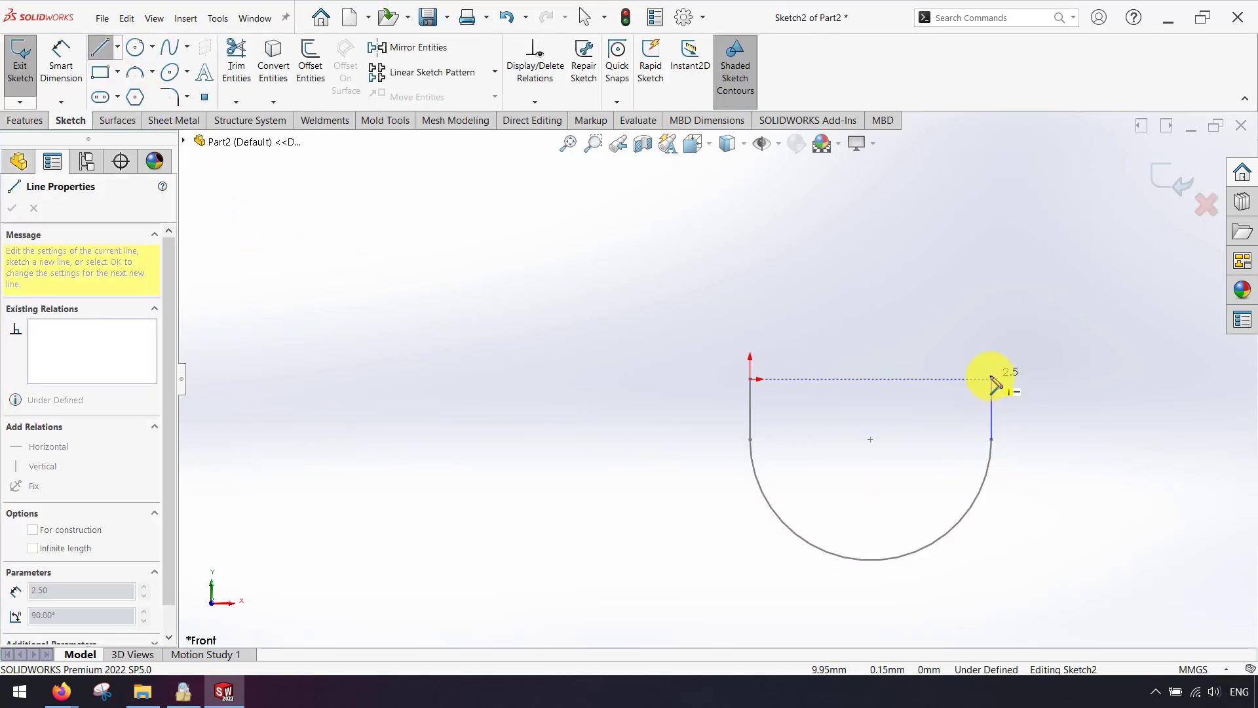
pyautogui.click(992, 380)
pyautogui.press('Escape')
pyautogui.click(991, 380)
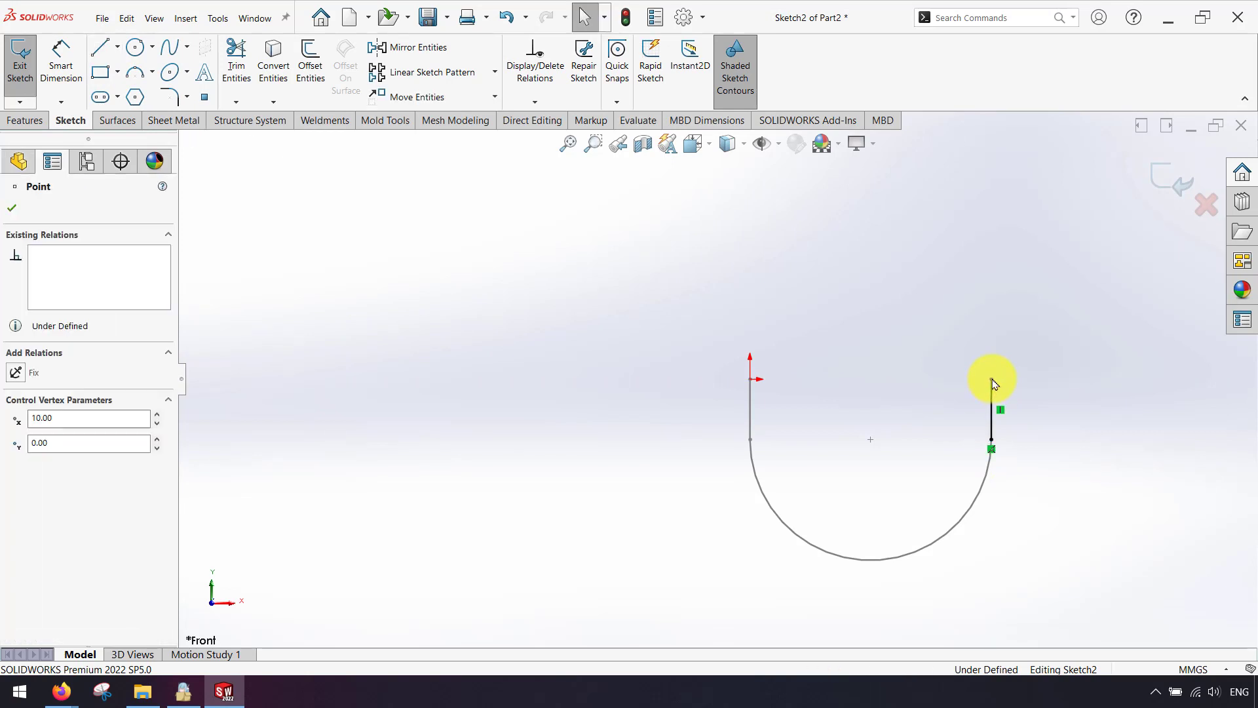
pyautogui.keyDown('ctrl'); pyautogui.click(751, 380); pyautogui.keyUp('ctrl')
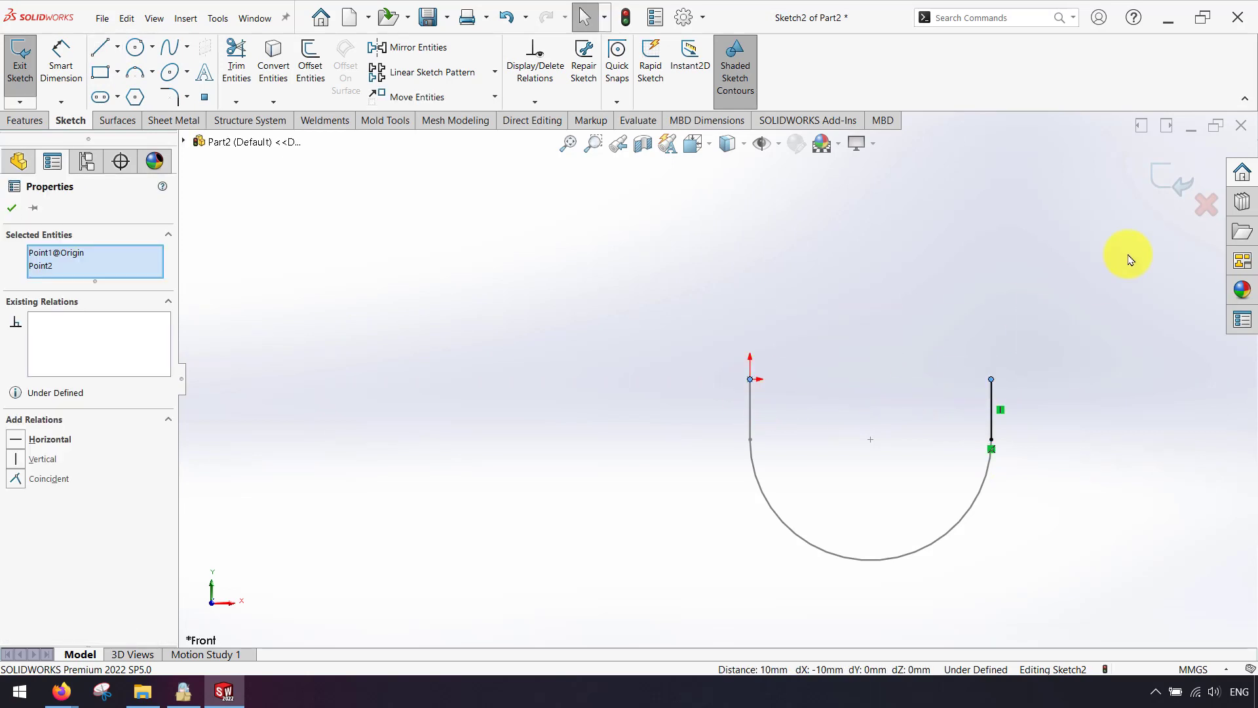
pyautogui.click(16, 439)
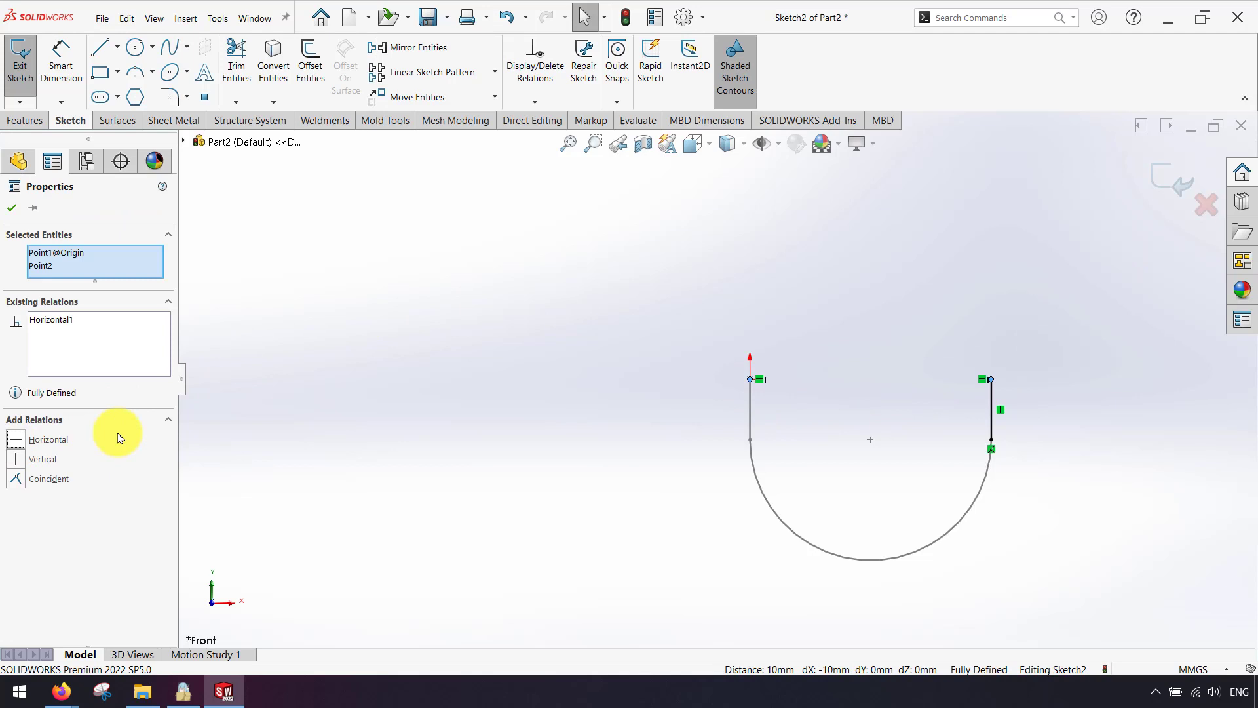
pyautogui.click(457, 421)
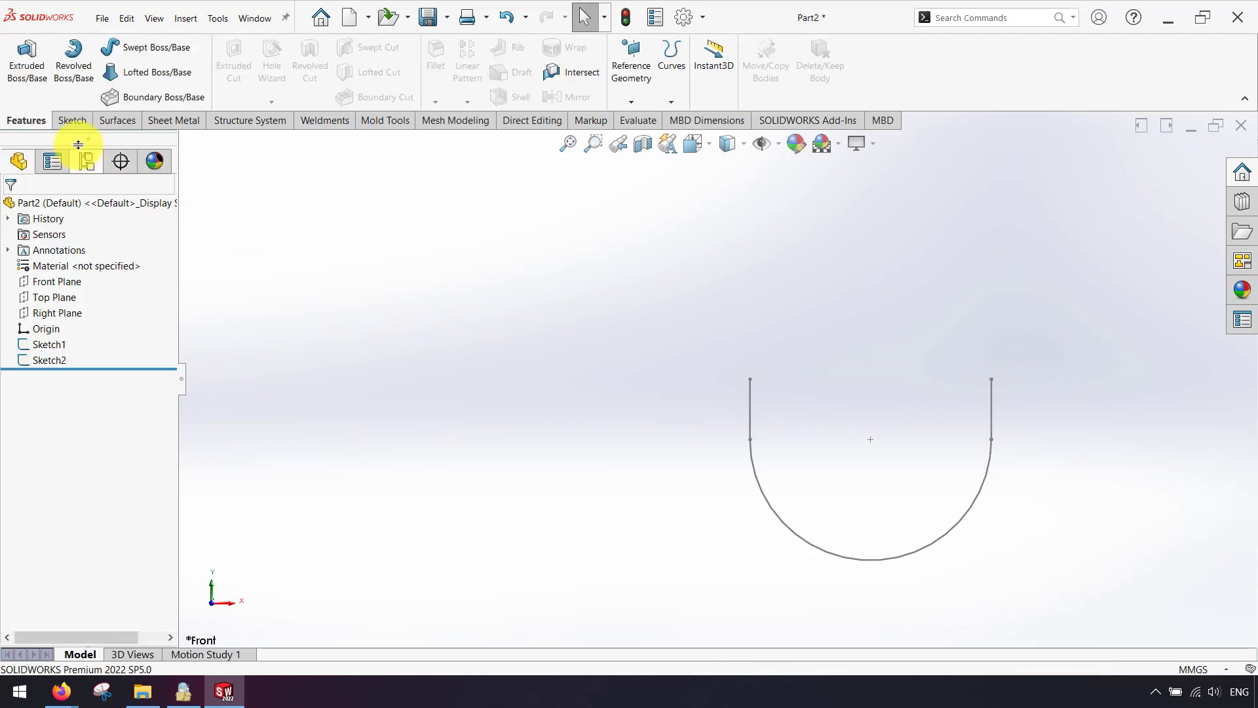
# Create Plane1 through Sketch2's vertical line at 30° to the Front Plane, flipped.
pyautogui.click(630, 57)
pyautogui.click(642, 123)
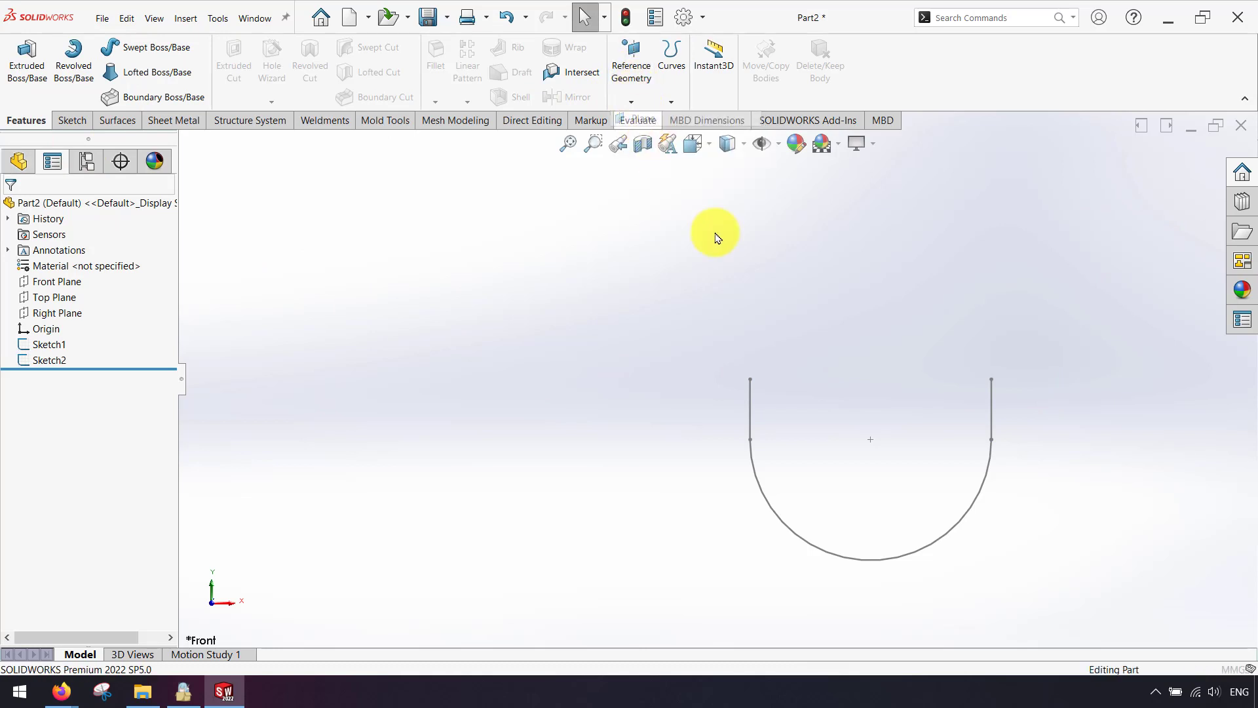
pyautogui.click(993, 411)
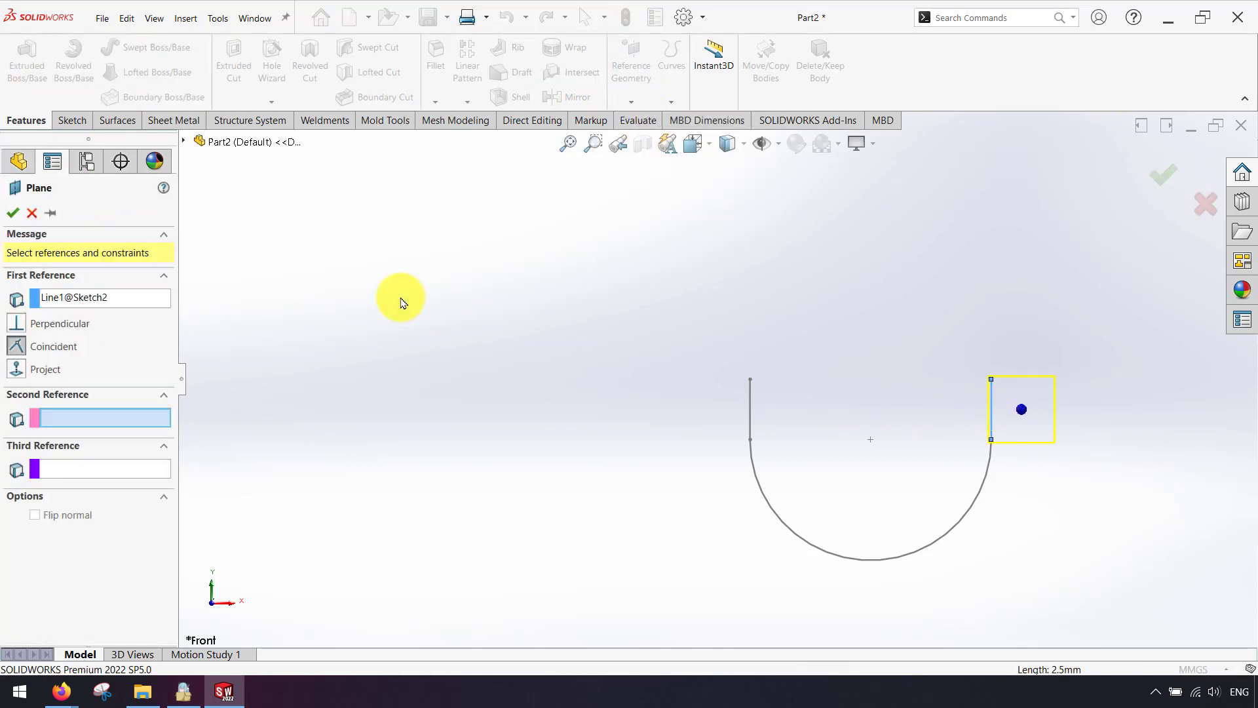
pyautogui.click(184, 141)
pyautogui.click(247, 220)
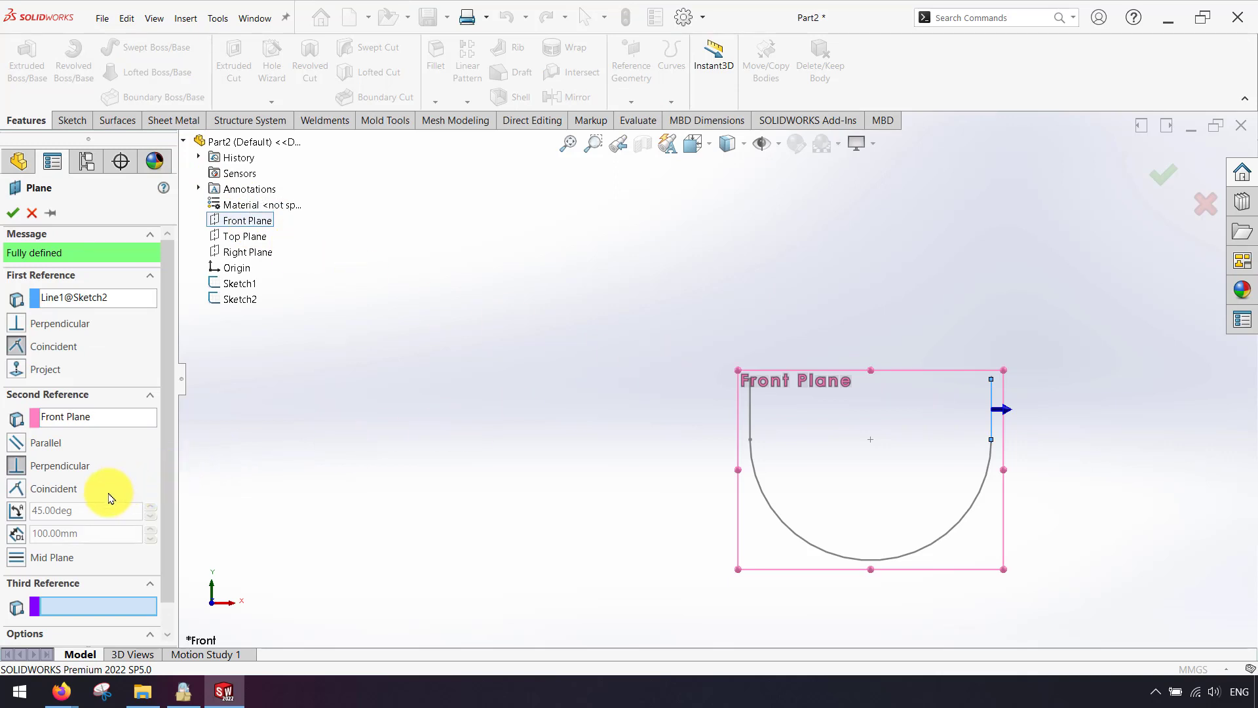
pyautogui.click(36, 515)
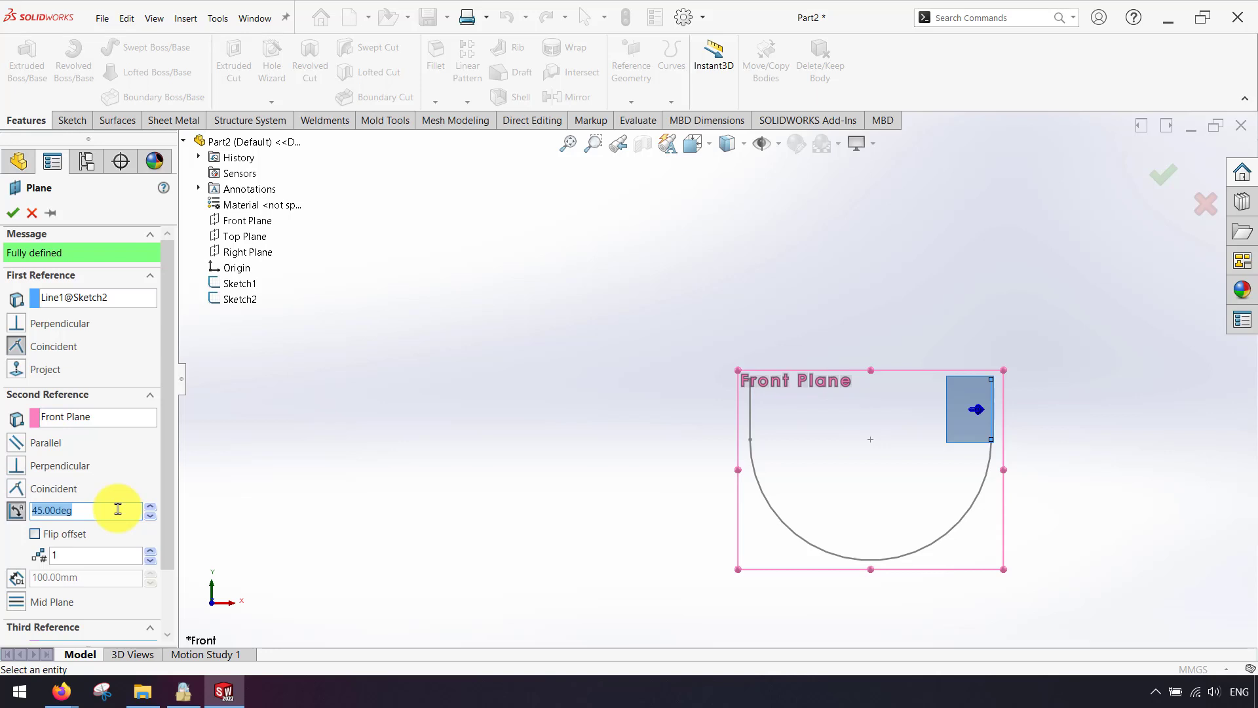
pyautogui.write('30')
pyautogui.press('Return')
pyautogui.moveTo(572, 442); pyautogui.dragTo(579, 589, button='middle')
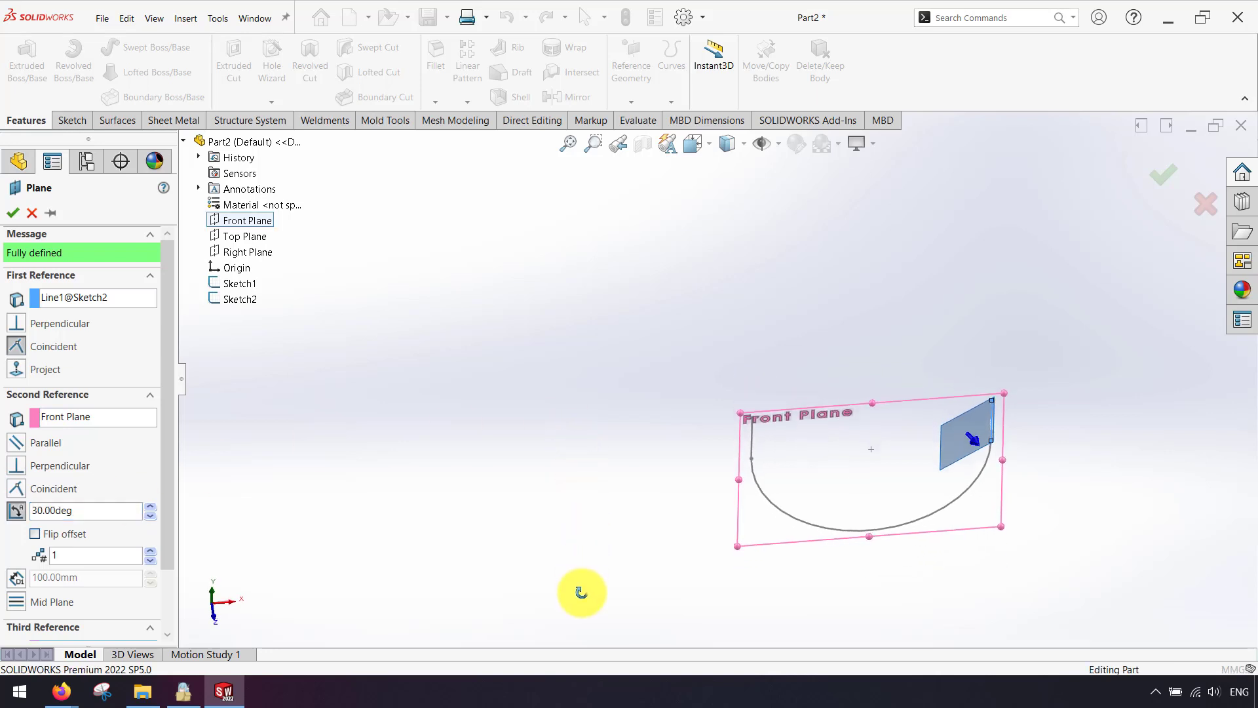
pyautogui.click(56, 533)
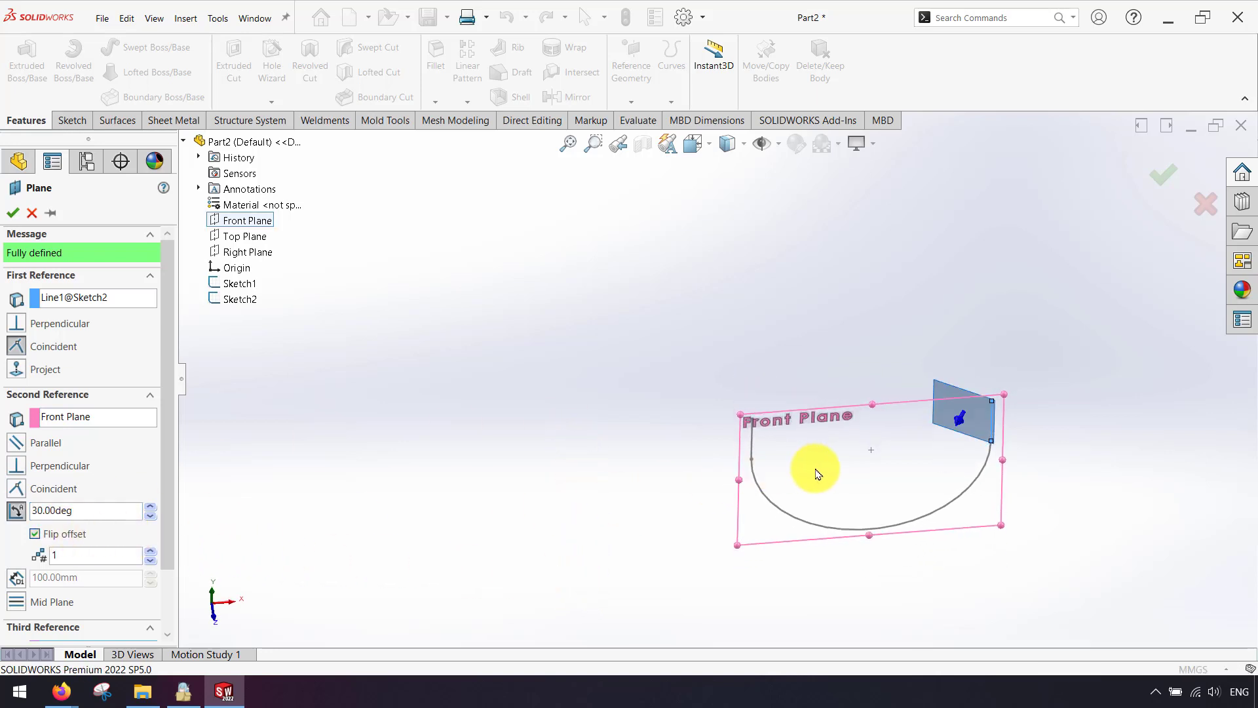
pyautogui.moveTo(814, 472); pyautogui.dragTo(807, 427, button='middle')
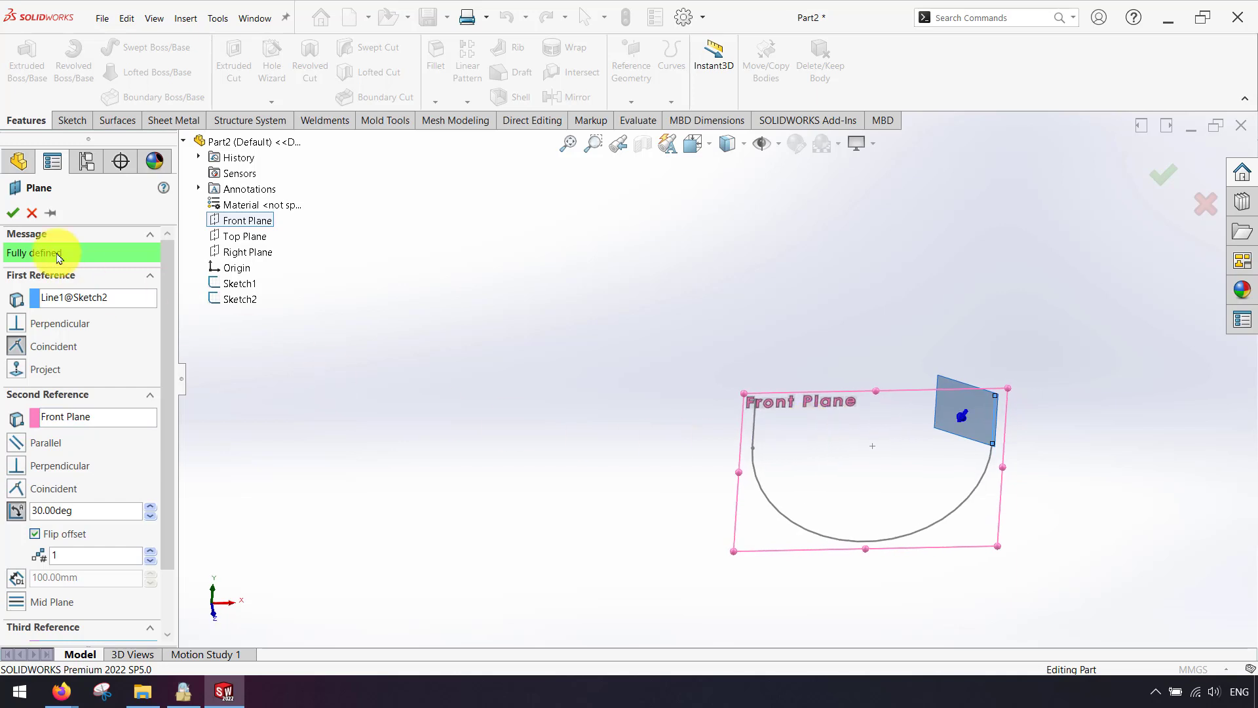
pyautogui.click(10, 214)
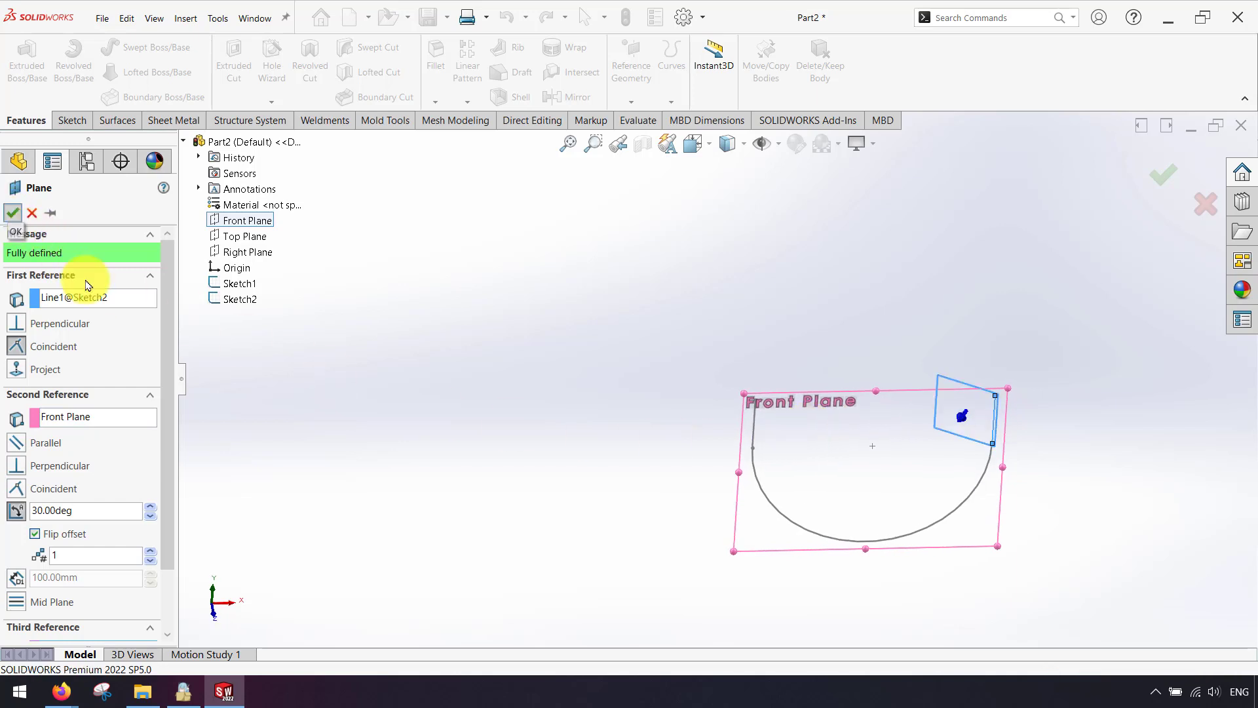
# Start a sketch on Plane1 and view it normal to the plane.
pyautogui.click(983, 416)
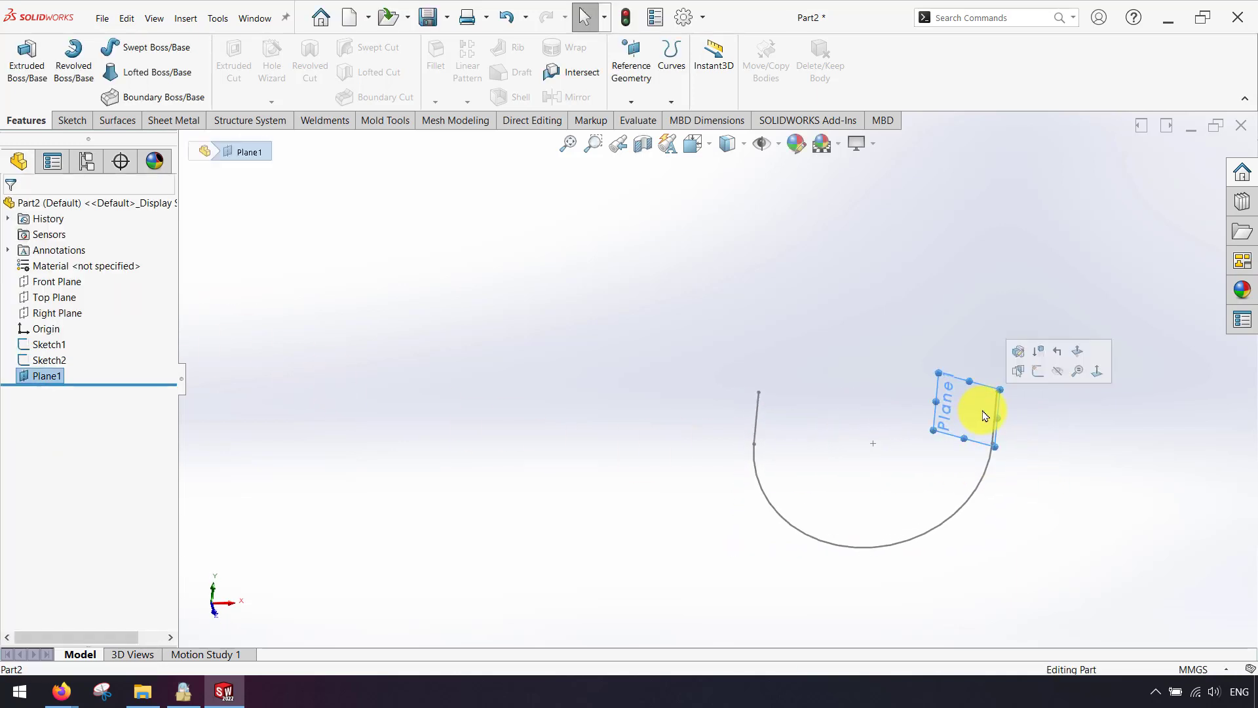
pyautogui.click(1030, 372)
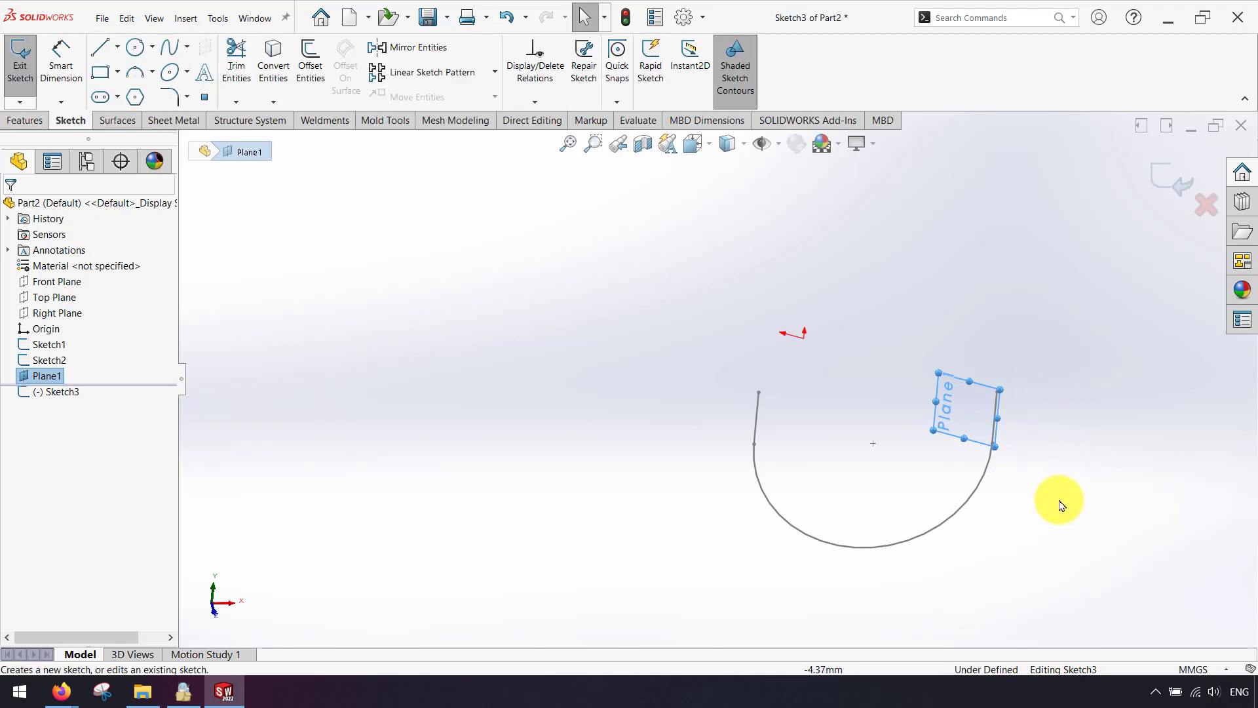
pyautogui.moveTo(1056, 500)
pyautogui.mouseDown(button='middle')
pyautogui.moveTo(1062, 357)
pyautogui.moveTo(1077, 412)
pyautogui.mouseUp(button='middle')
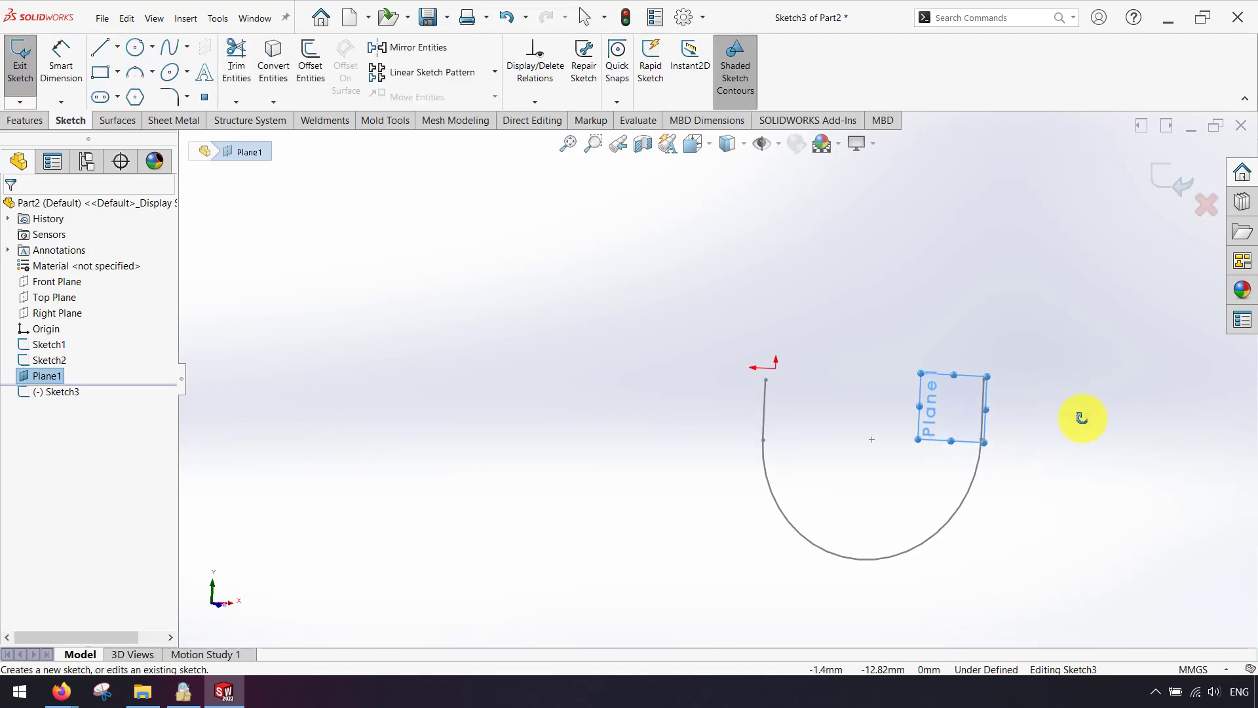
pyautogui.press('Escape')
pyautogui.moveTo(662, 401)
pyautogui.mouseDown(button='middle')
pyautogui.moveTo(955, 449)
pyautogui.moveTo(930, 457)
pyautogui.mouseUp(button='middle')
pyautogui.hotkey('ctrl', '8')
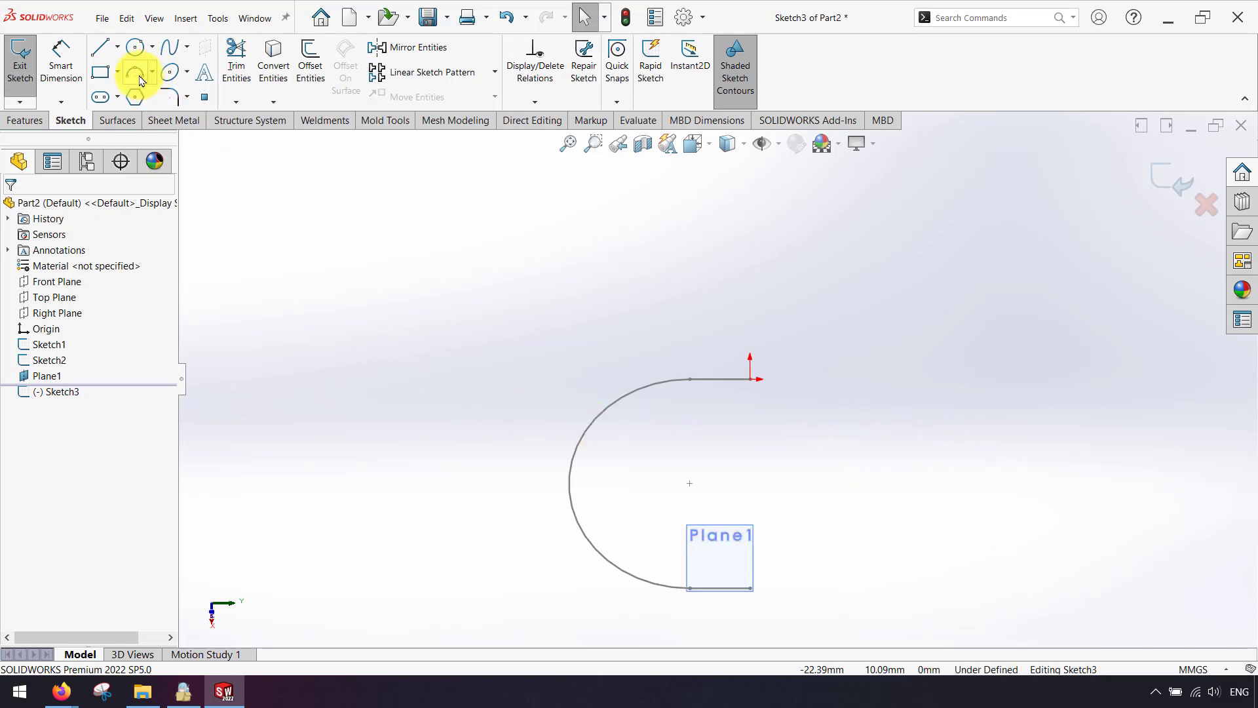
# Draw a 3-point arc from the first arc's end, tangent to that arc.
pyautogui.click(688, 588)
pyautogui.click(827, 498)
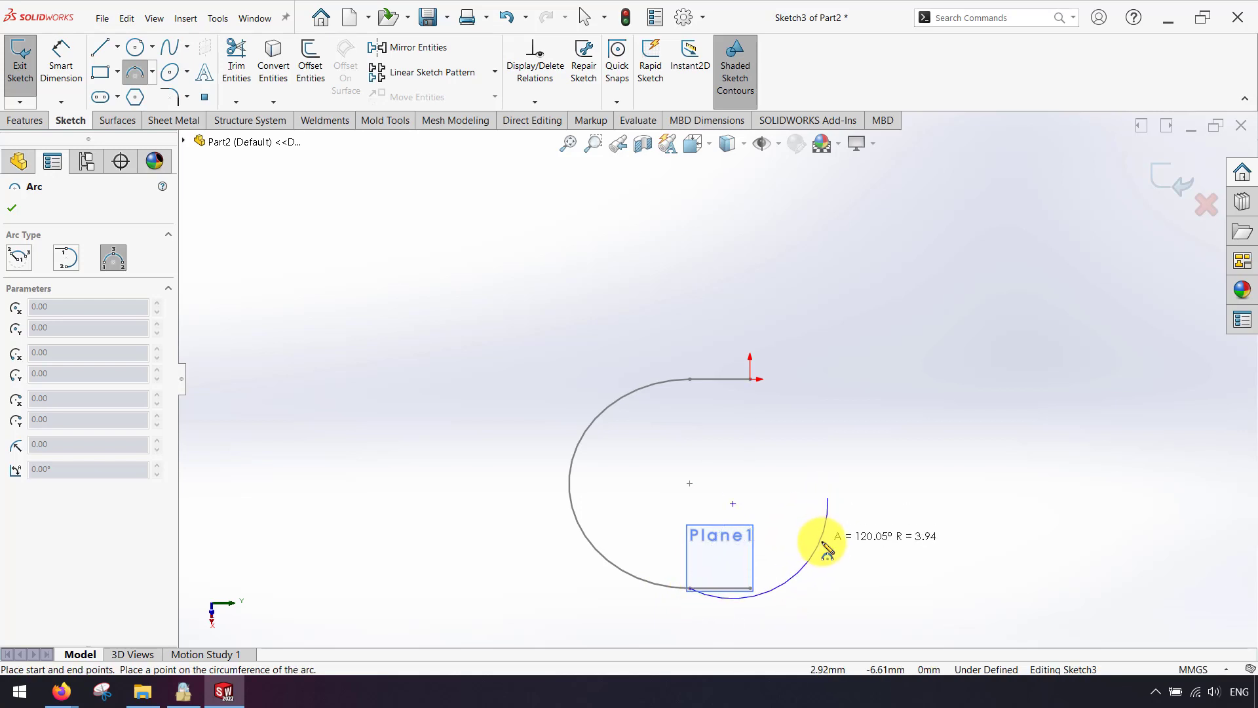
pyautogui.click(825, 529)
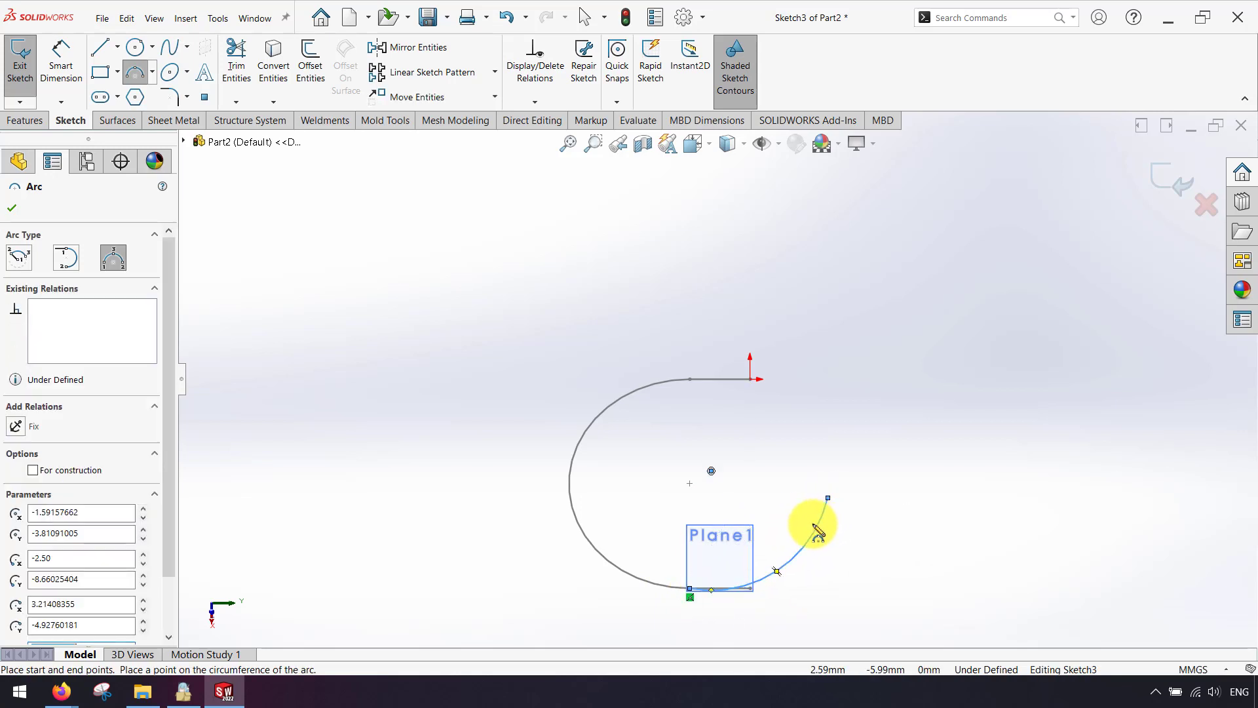
pyautogui.press('Escape')
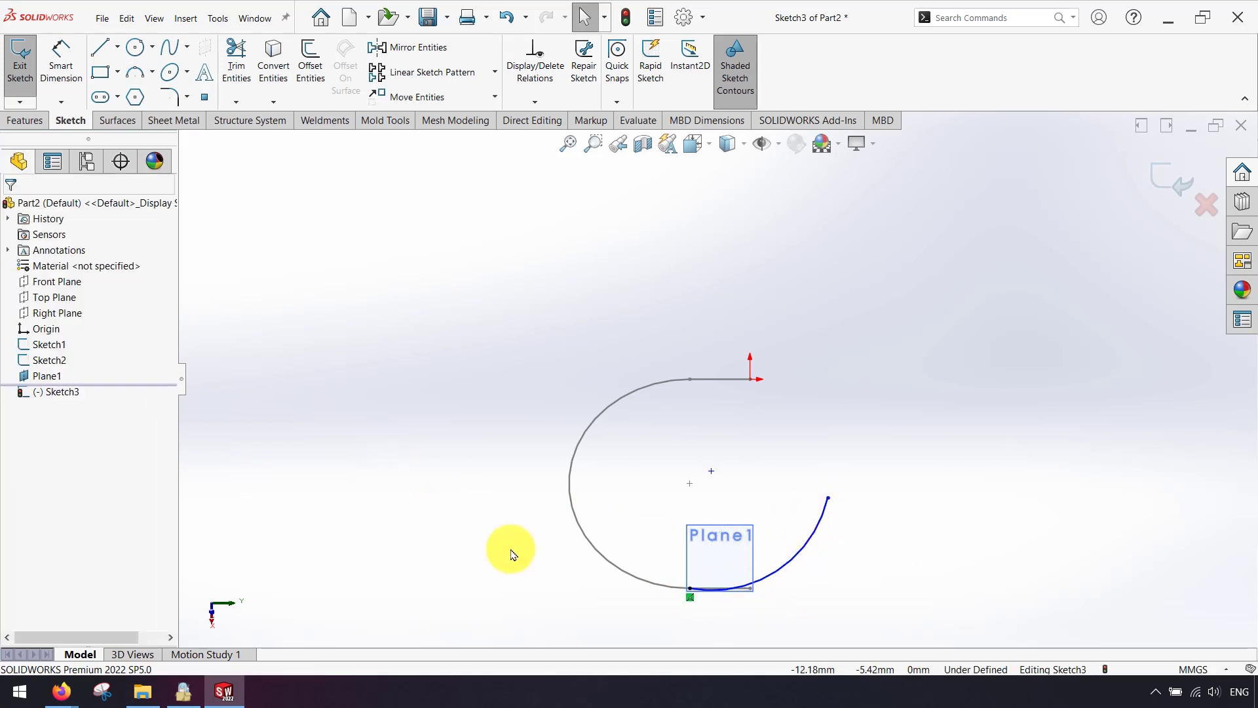
pyautogui.click(773, 583)
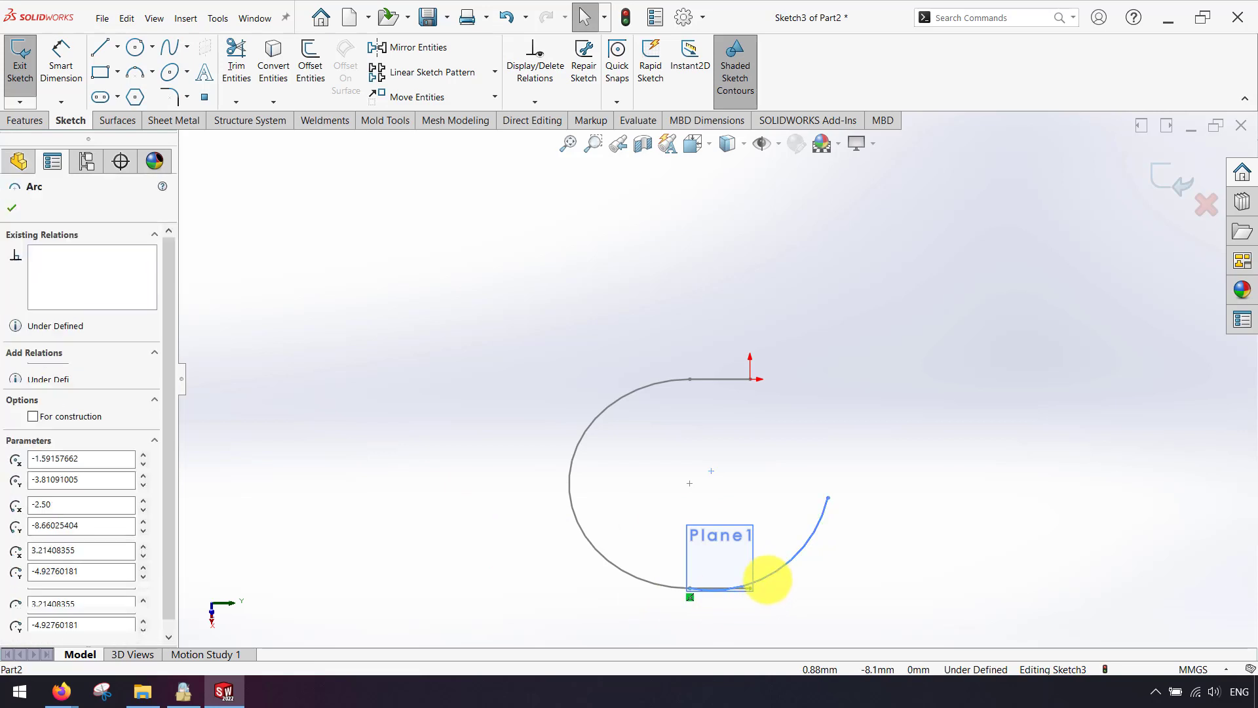
pyautogui.keyDown('ctrl'); pyautogui.click(657, 585); pyautogui.keyUp('ctrl')
pyautogui.click(694, 523)
pyautogui.click(845, 607)
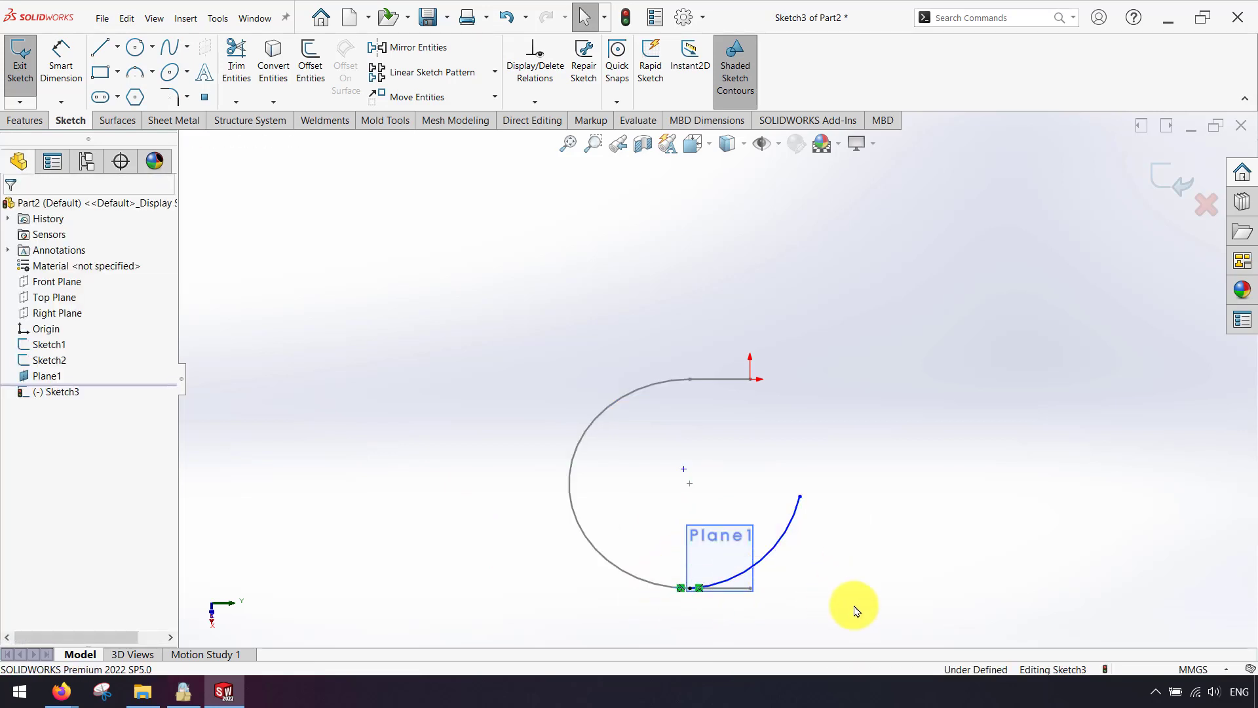
# Dimension the new arc R5 and make its end point horizontal with its centre.
pyautogui.click(61, 59)
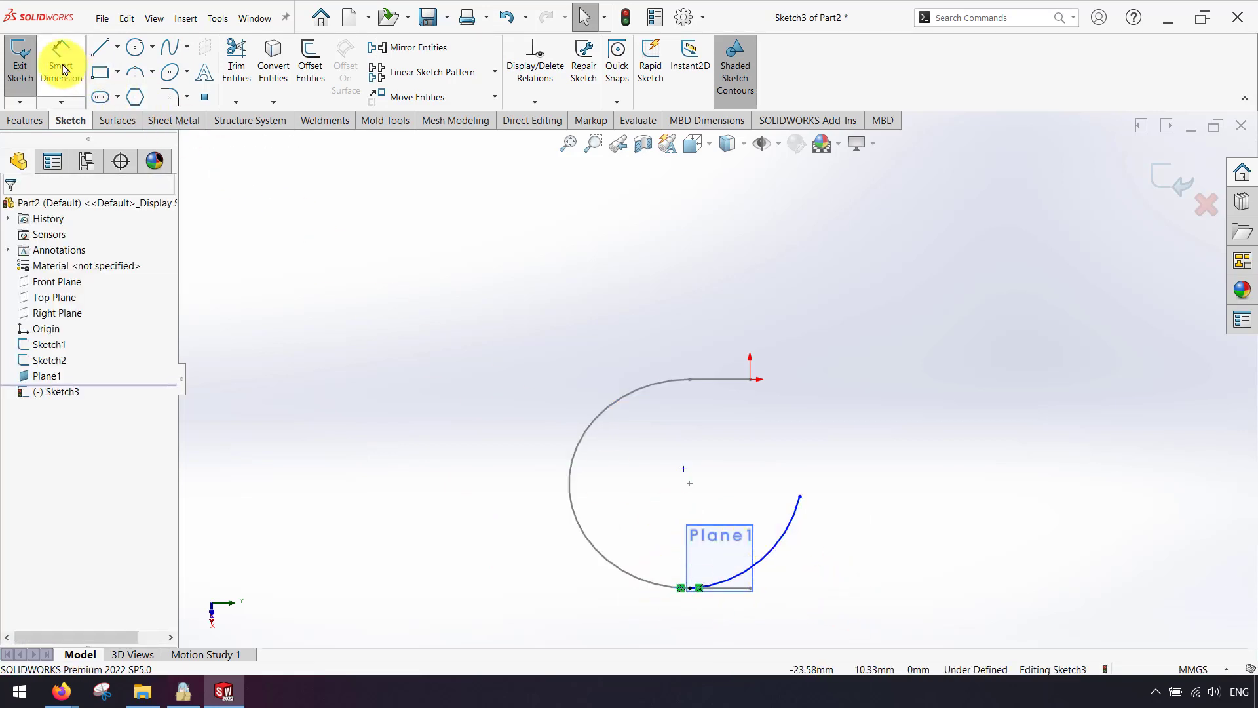
pyautogui.click(773, 553)
pyautogui.click(851, 583)
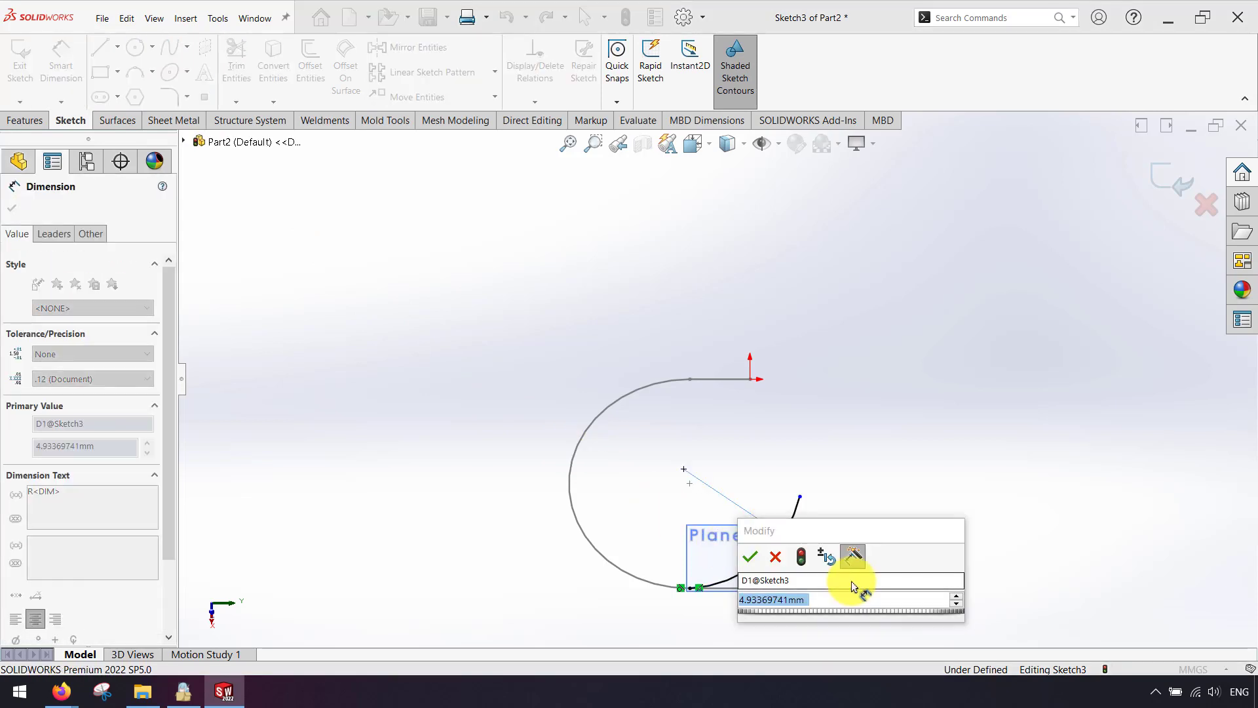
pyautogui.press('Return')
pyautogui.press('Escape')
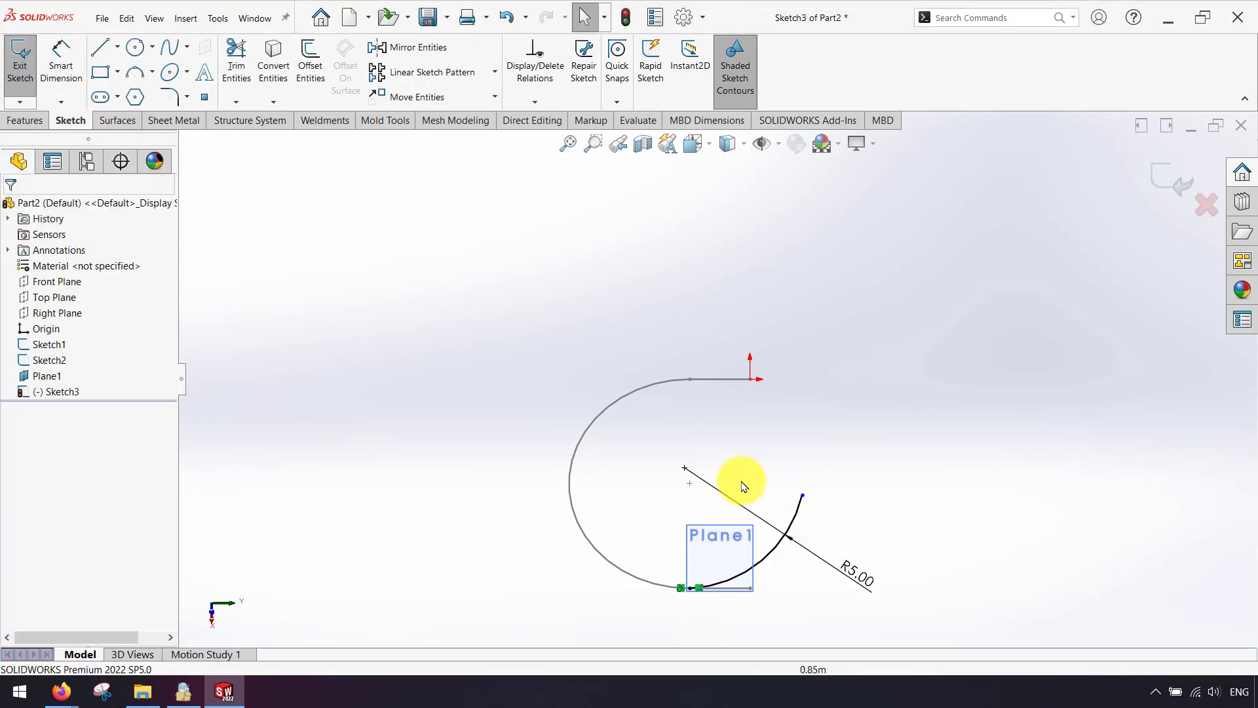
pyautogui.click(803, 496)
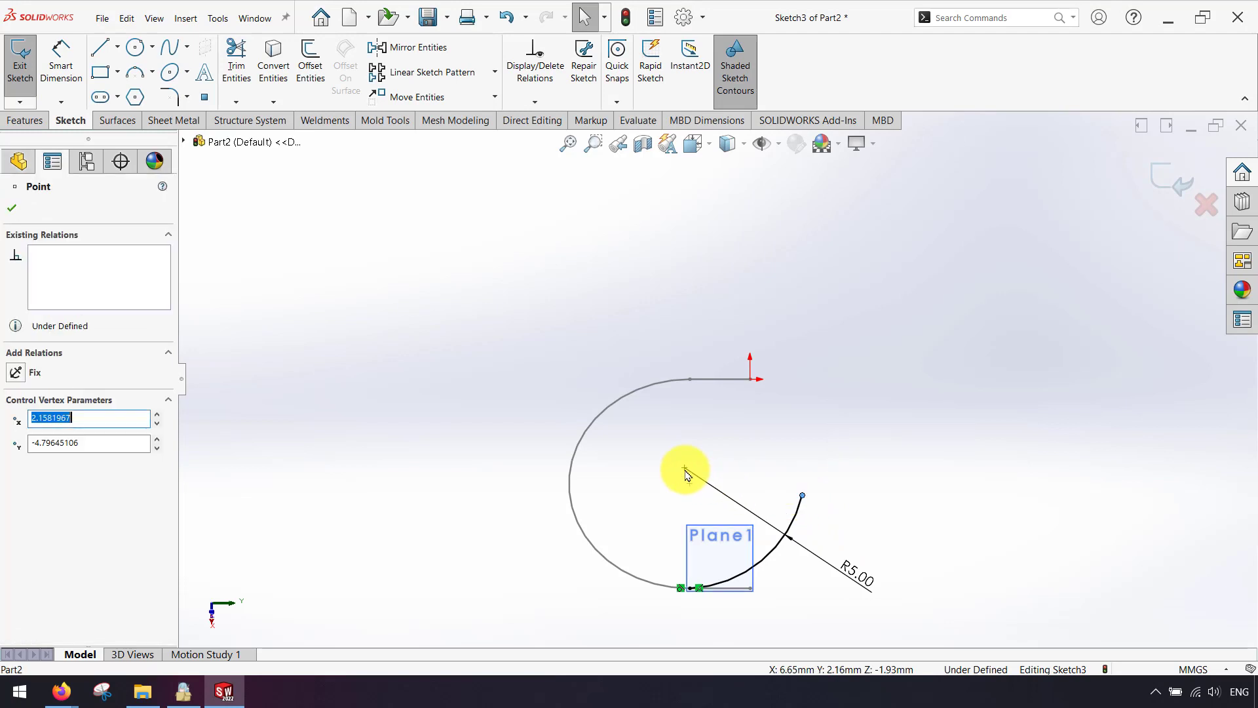
pyautogui.keyDown('ctrl'); pyautogui.click(686, 470); pyautogui.keyUp('ctrl')
pyautogui.click(726, 417)
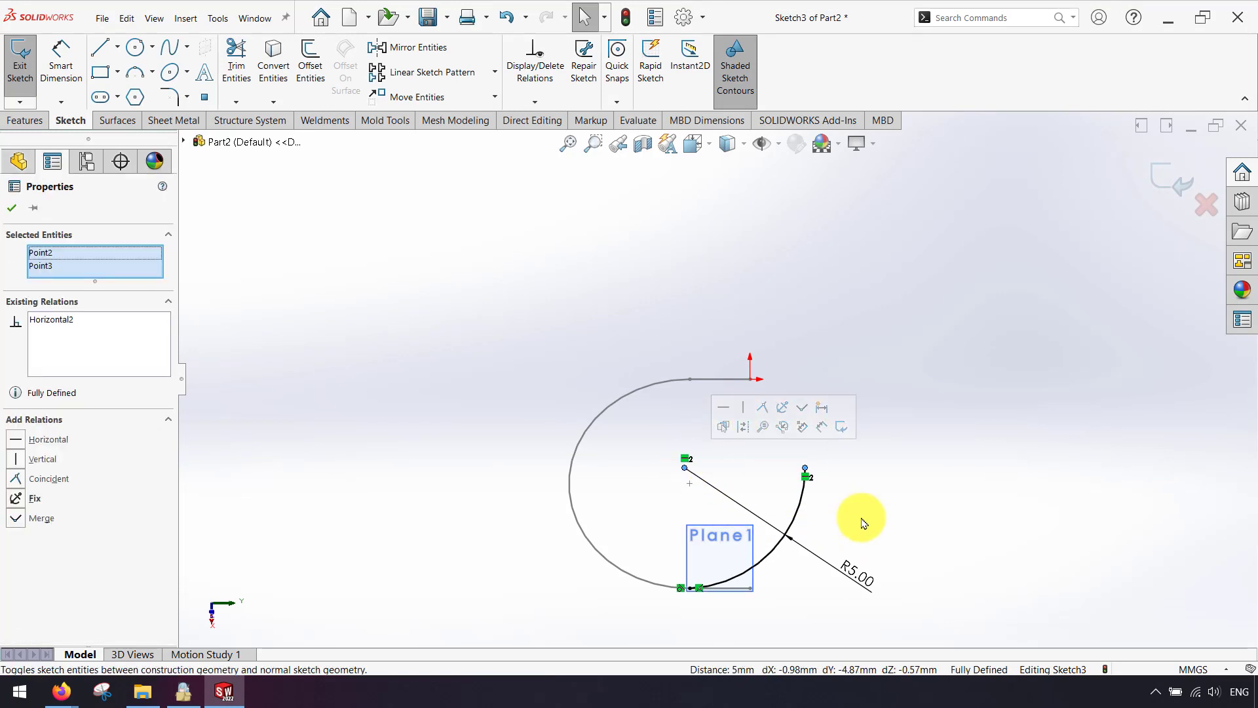
pyautogui.click(906, 542)
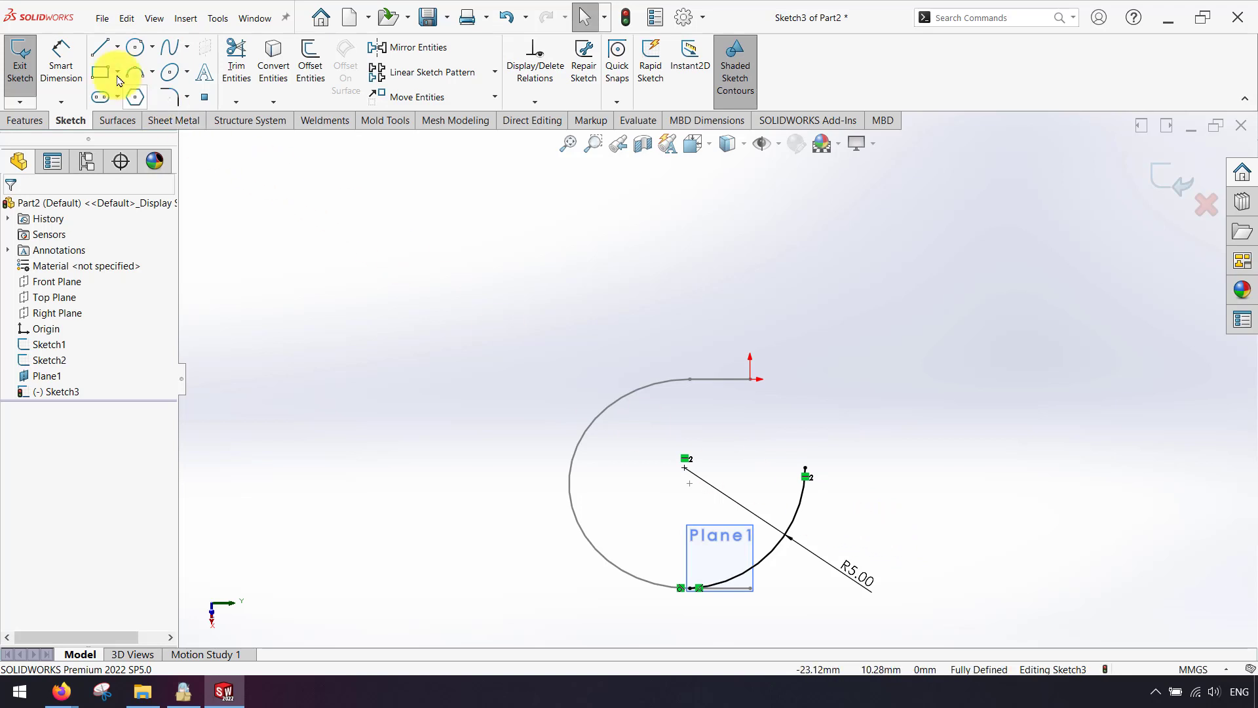
# Draw a vertical line up from the new arc's end and dimension it 10 mm.
pyautogui.click(105, 49)
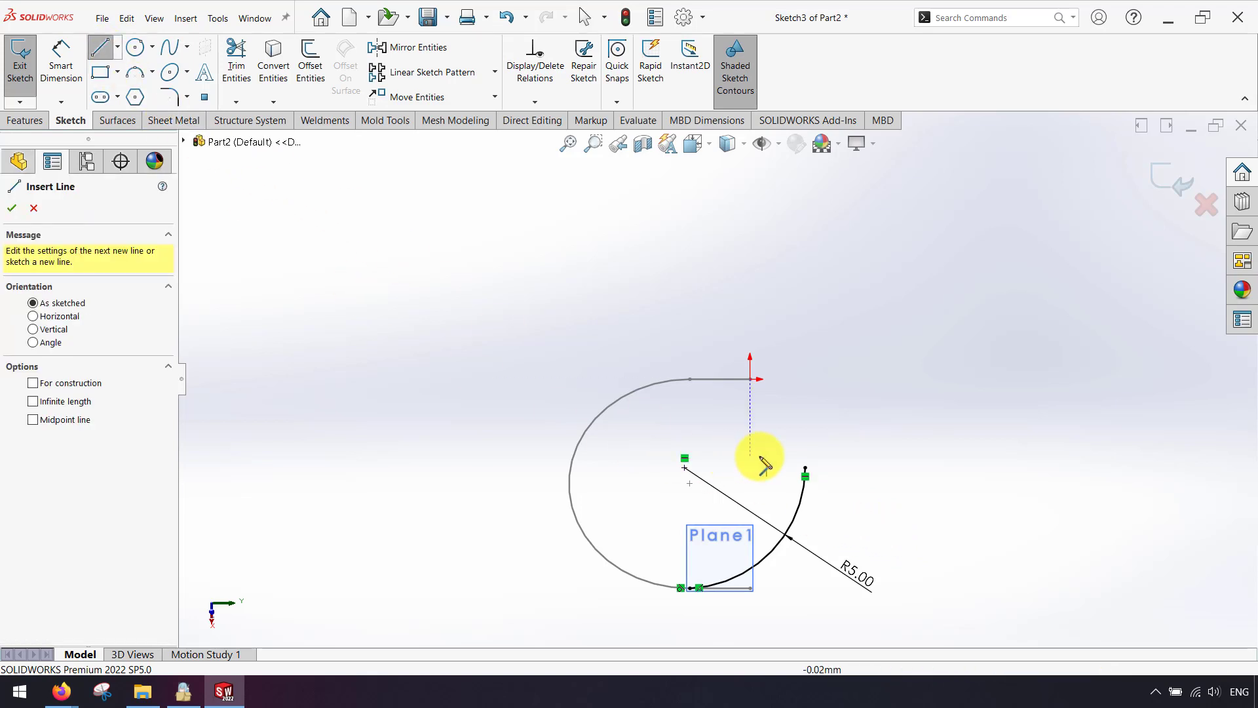
pyautogui.click(805, 472)
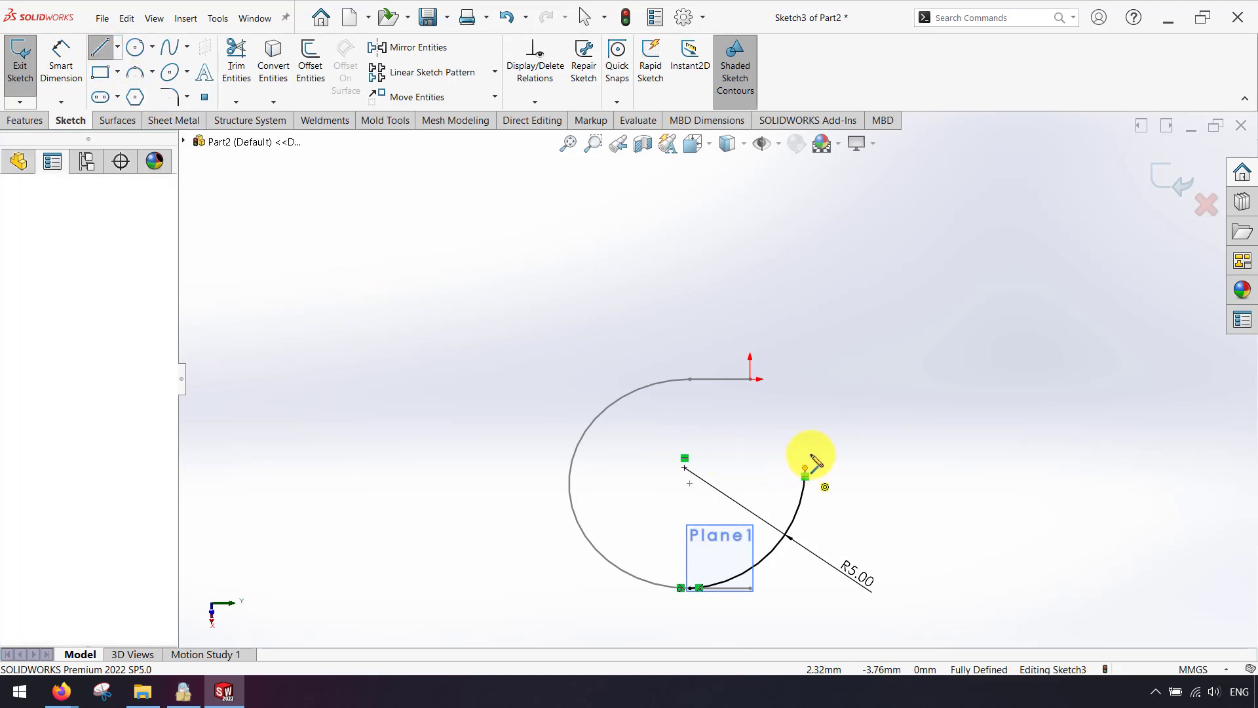
pyautogui.click(805, 293)
pyautogui.press('Escape')
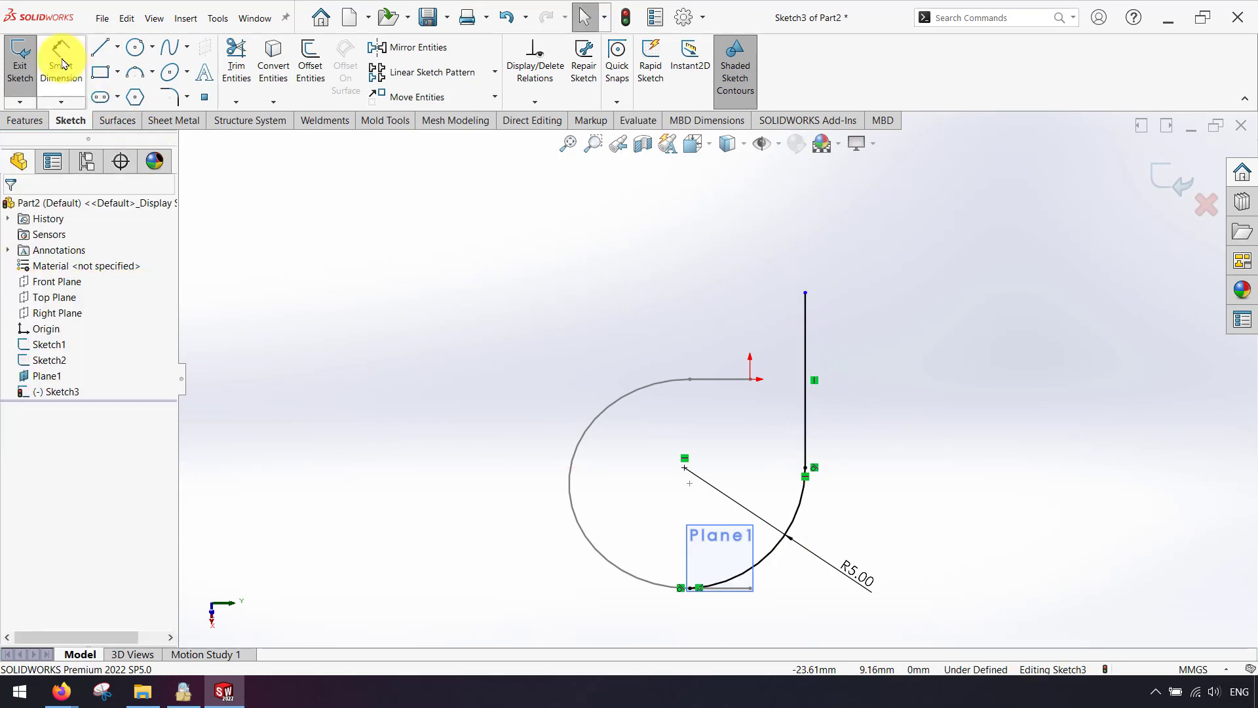
pyautogui.click(57, 52)
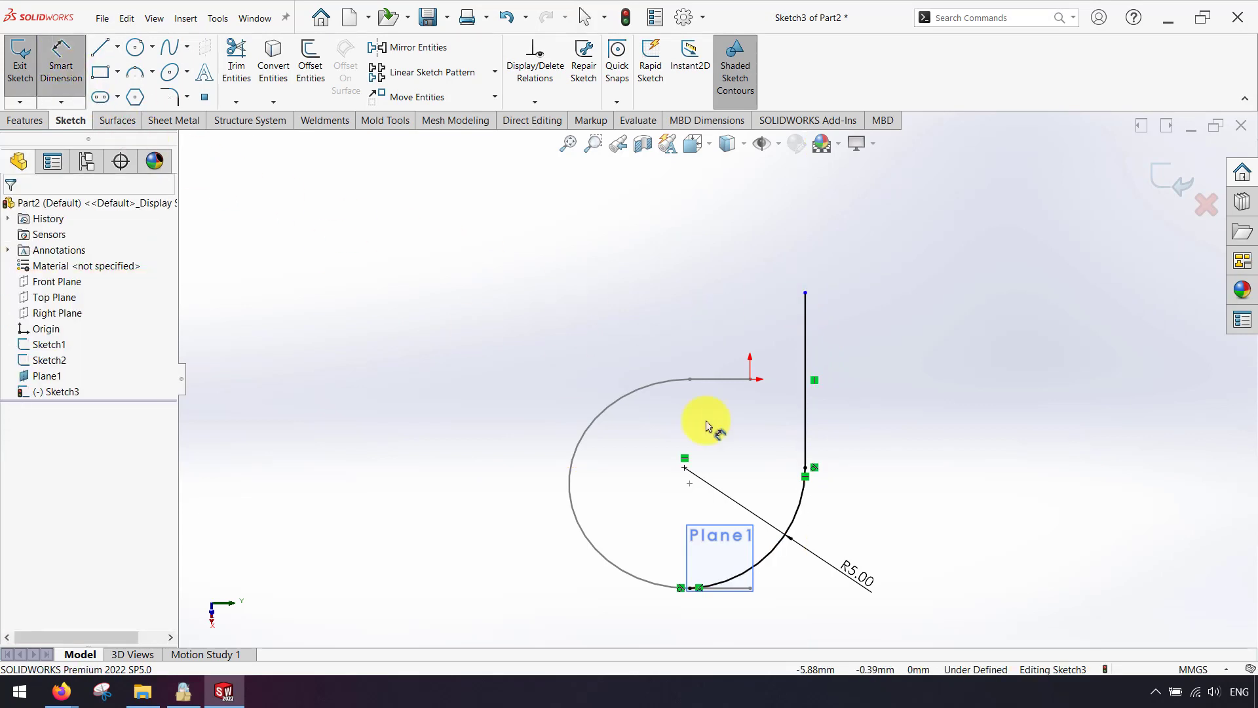
pyautogui.click(805, 404)
pyautogui.click(889, 416)
pyautogui.write('1')
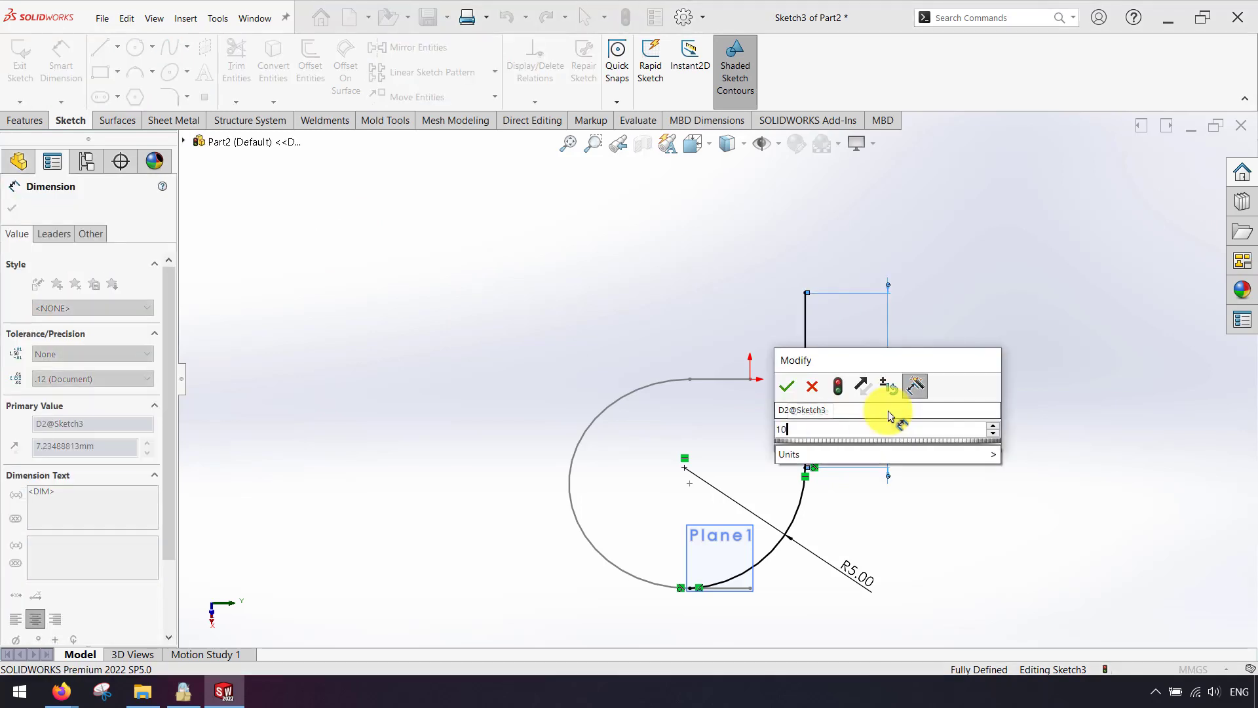
pyautogui.write('0')
pyautogui.press('Return')
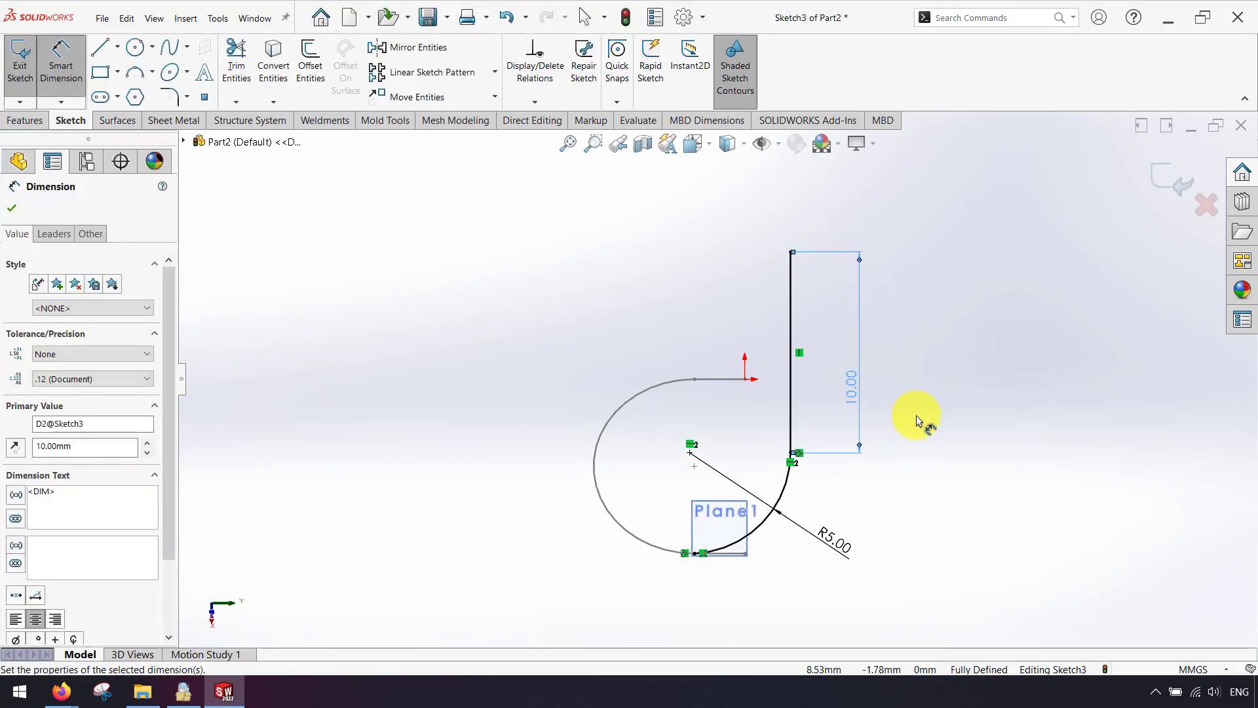
pyautogui.click(917, 419)
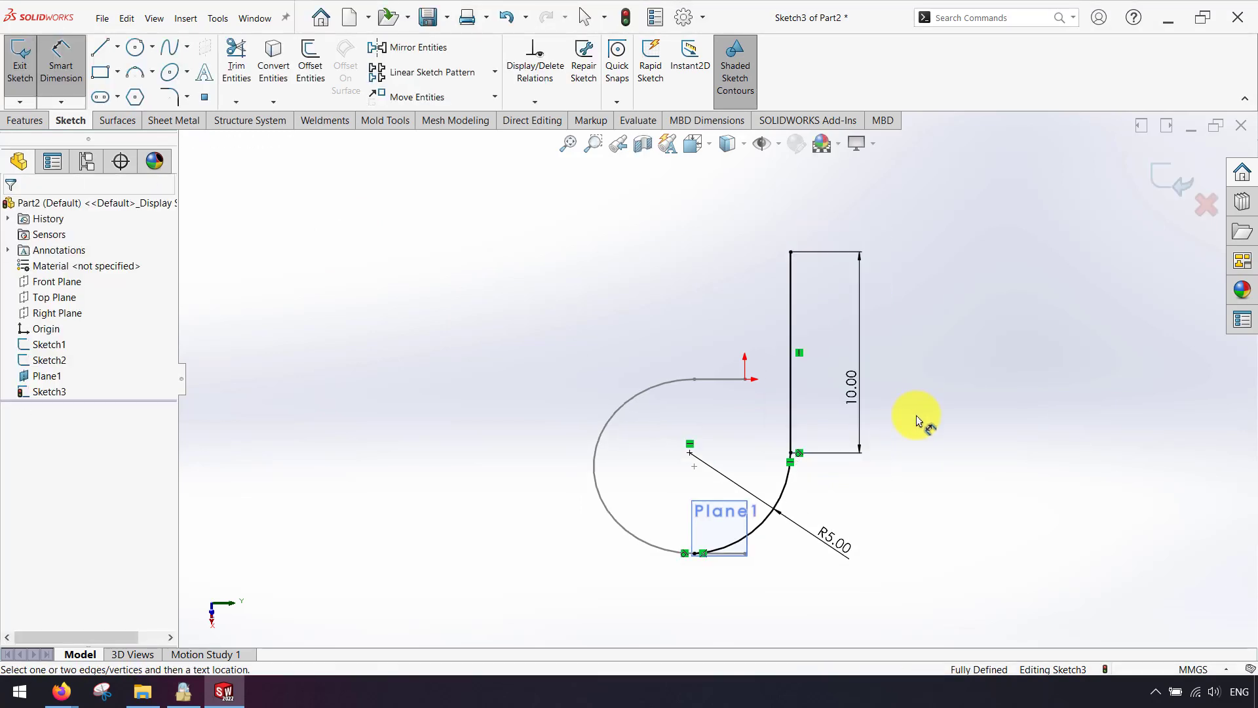
# Exit Sketch3 and orbit the view to inspect the lines along Plane1.
pyautogui.click(1165, 181)
pyautogui.moveTo(875, 534)
pyautogui.mouseDown(button='middle')
pyautogui.moveTo(933, 416)
pyautogui.moveTo(764, 554)
pyautogui.mouseUp(button='middle')
pyautogui.scroll(-5, 755, 540)
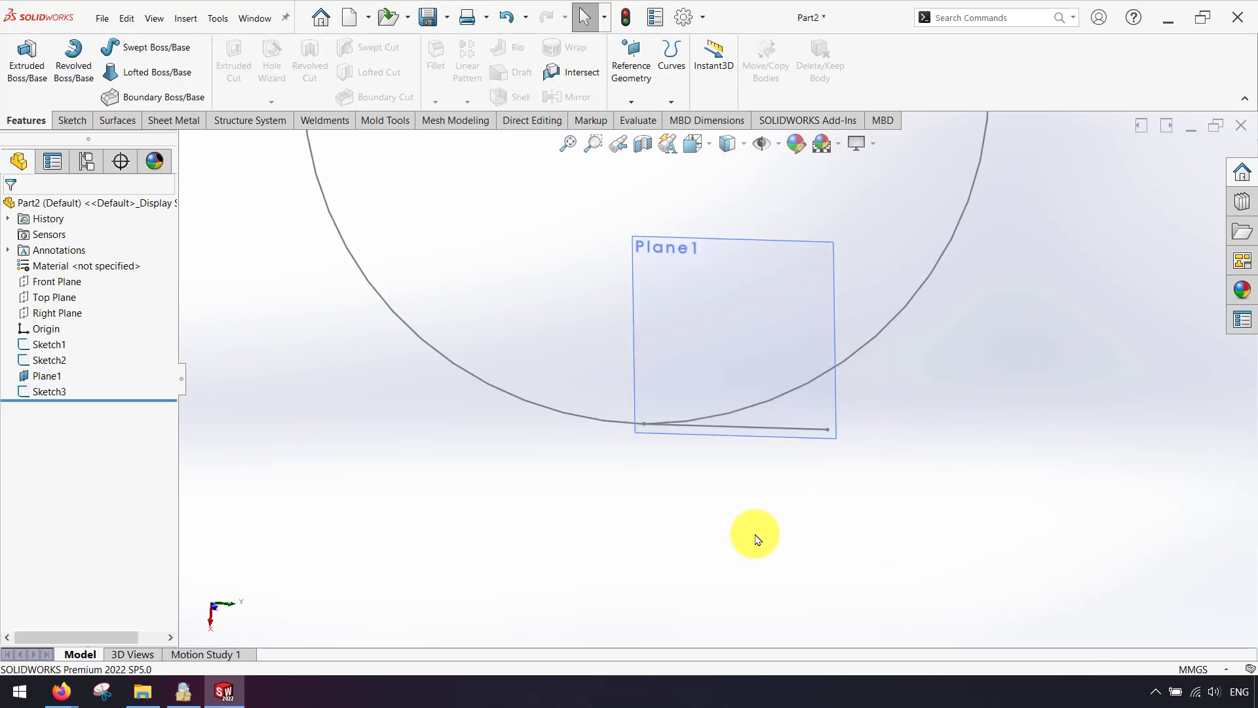
pyautogui.click(800, 429)
pyautogui.click(851, 387)
pyautogui.click(832, 416)
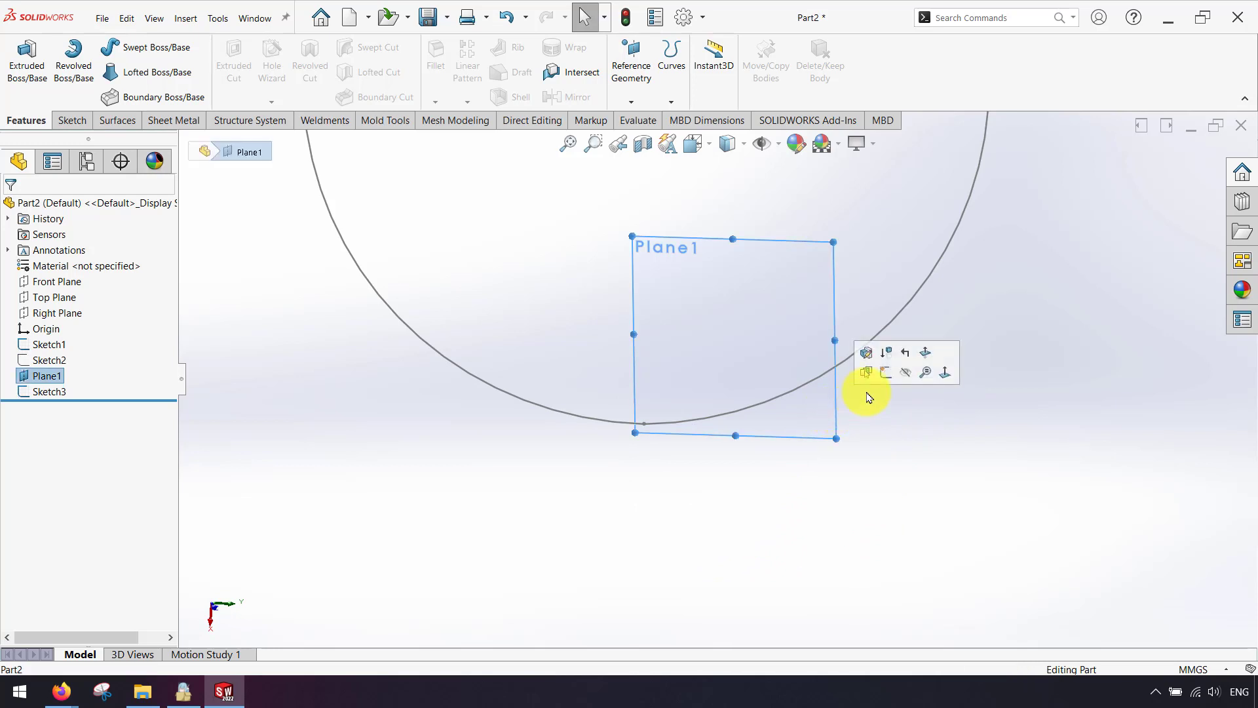
pyautogui.click(857, 430)
pyautogui.scroll(5, 745, 401)
pyautogui.scroll(3, 747, 273)
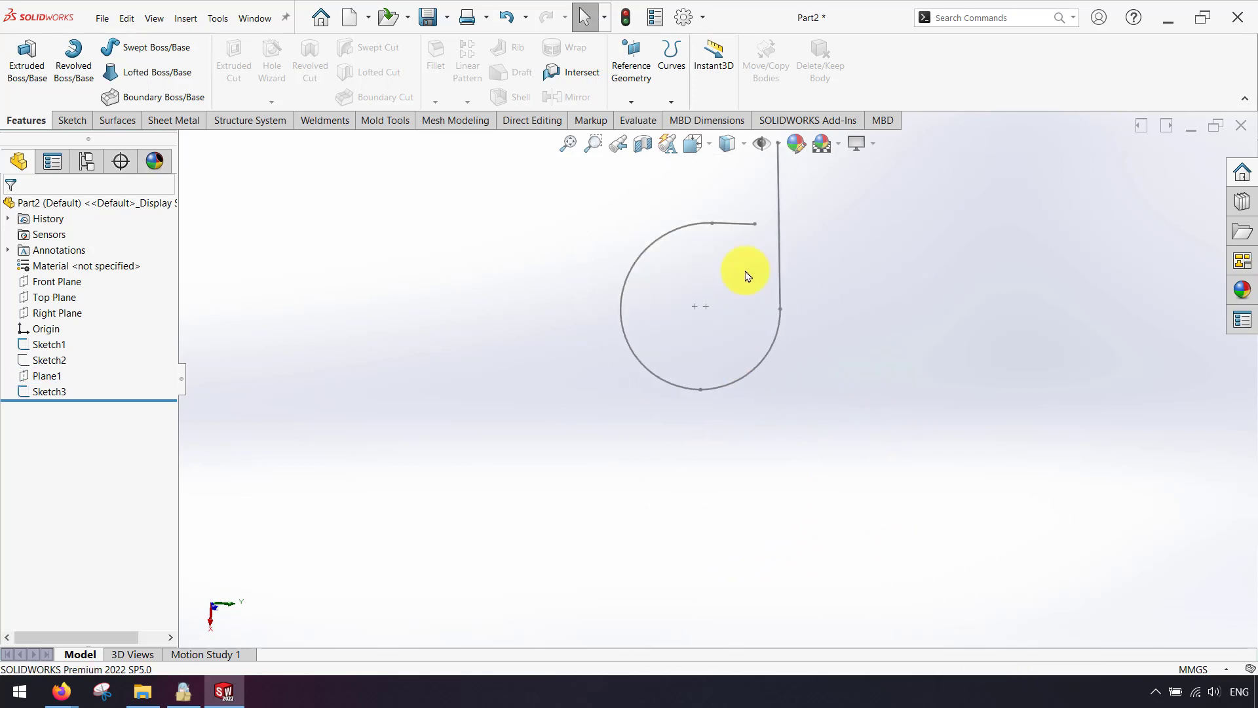
pyautogui.moveTo(727, 235)
pyautogui.mouseDown(button='middle')
pyautogui.moveTo(960, 295)
pyautogui.moveTo(1000, 477)
pyautogui.moveTo(766, 416)
pyautogui.moveTo(727, 476)
pyautogui.mouseUp(button='middle')
pyautogui.moveTo(773, 390)
pyautogui.mouseDown(button='middle')
pyautogui.moveTo(851, 262)
pyautogui.moveTo(887, 312)
pyautogui.moveTo(808, 289)
pyautogui.moveTo(769, 306)
pyautogui.mouseUp(button='middle')
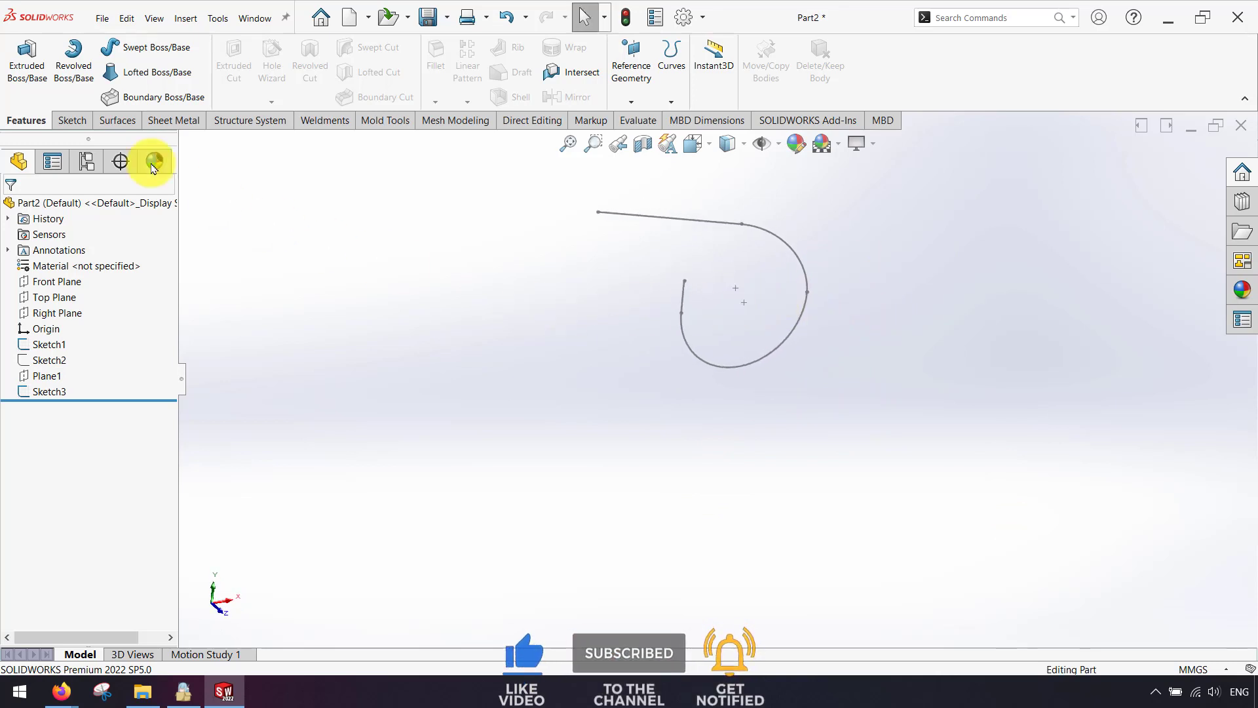
# Create Plane2 through Sketch1's line, tilted 30° from the Front Plane.
pyautogui.click(631, 66)
pyautogui.click(640, 118)
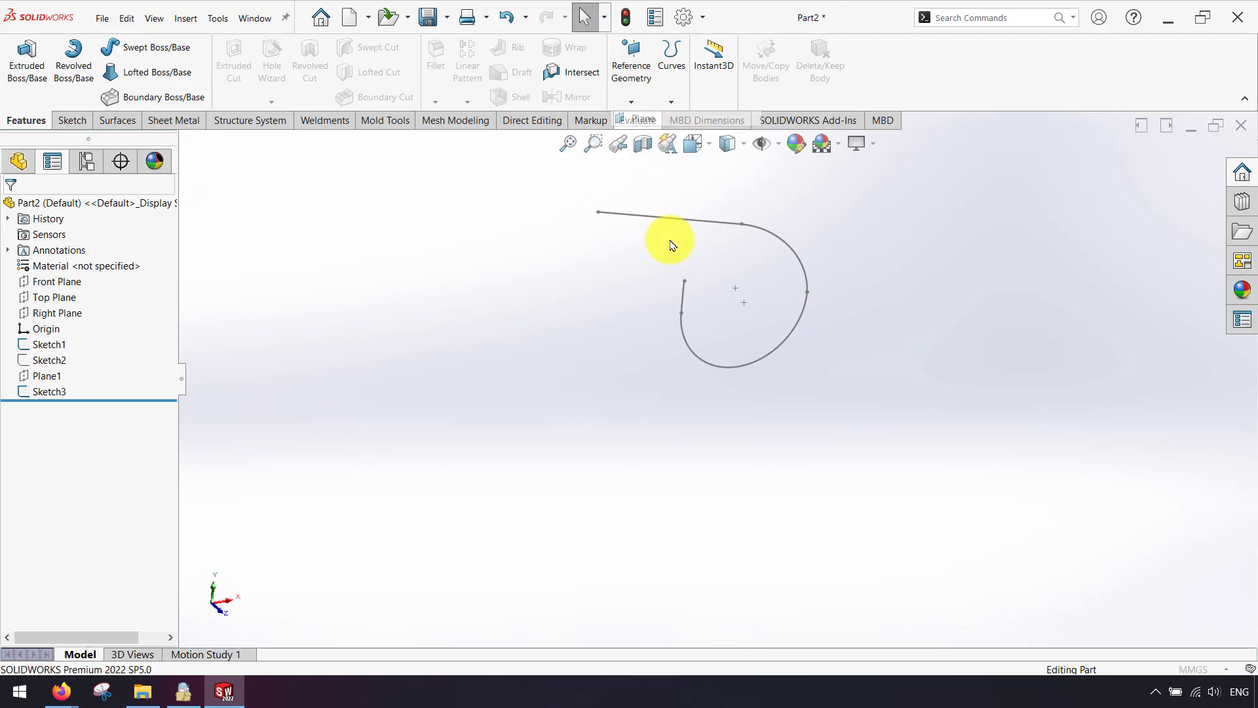
pyautogui.click(682, 304)
pyautogui.click(184, 141)
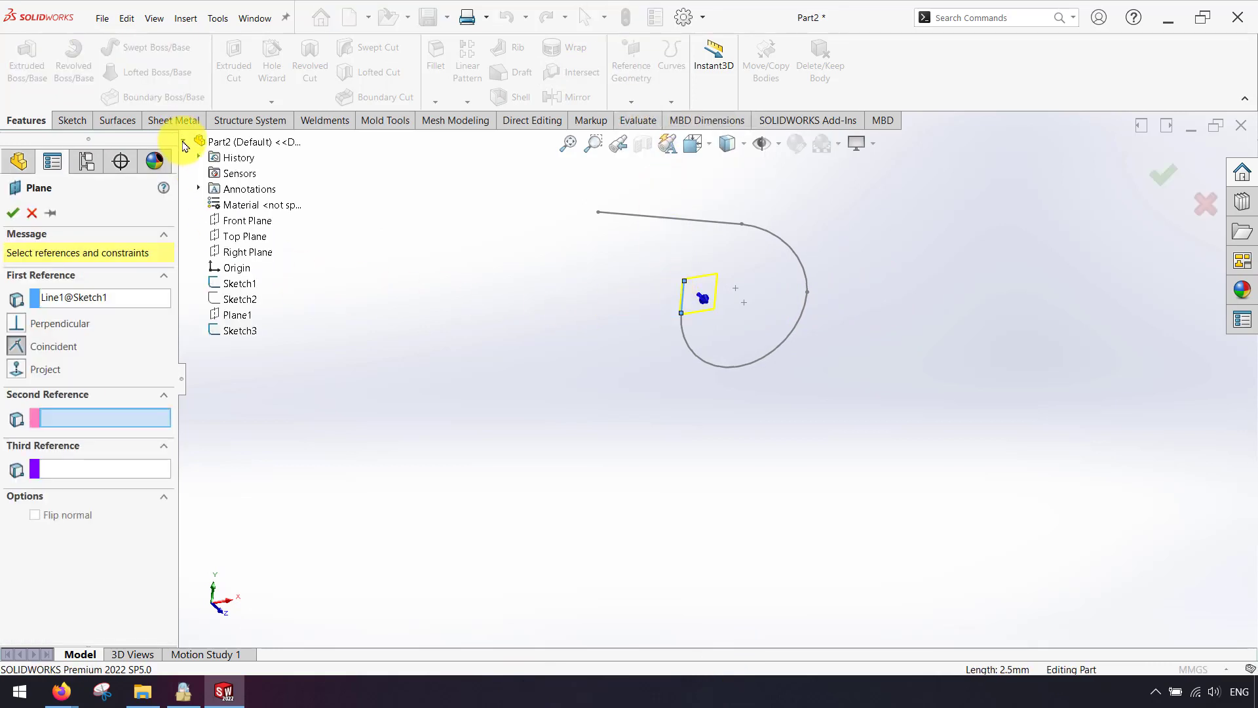
pyautogui.click(243, 220)
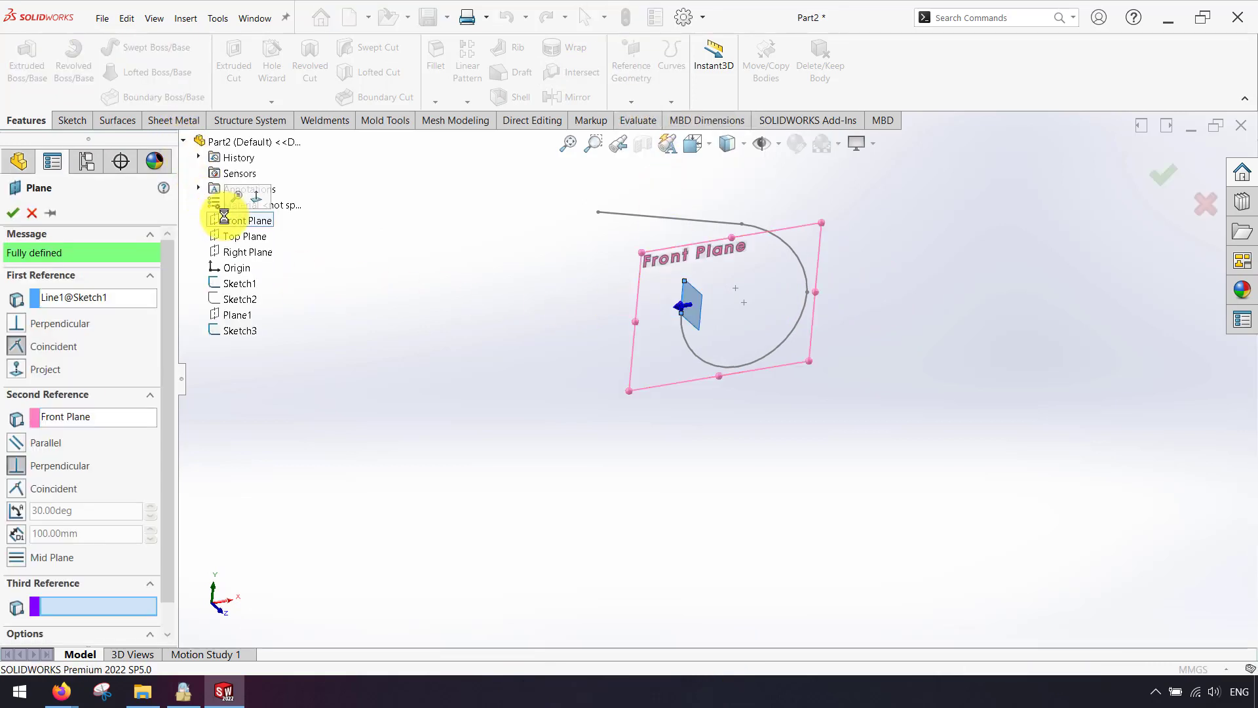
pyautogui.click(16, 514)
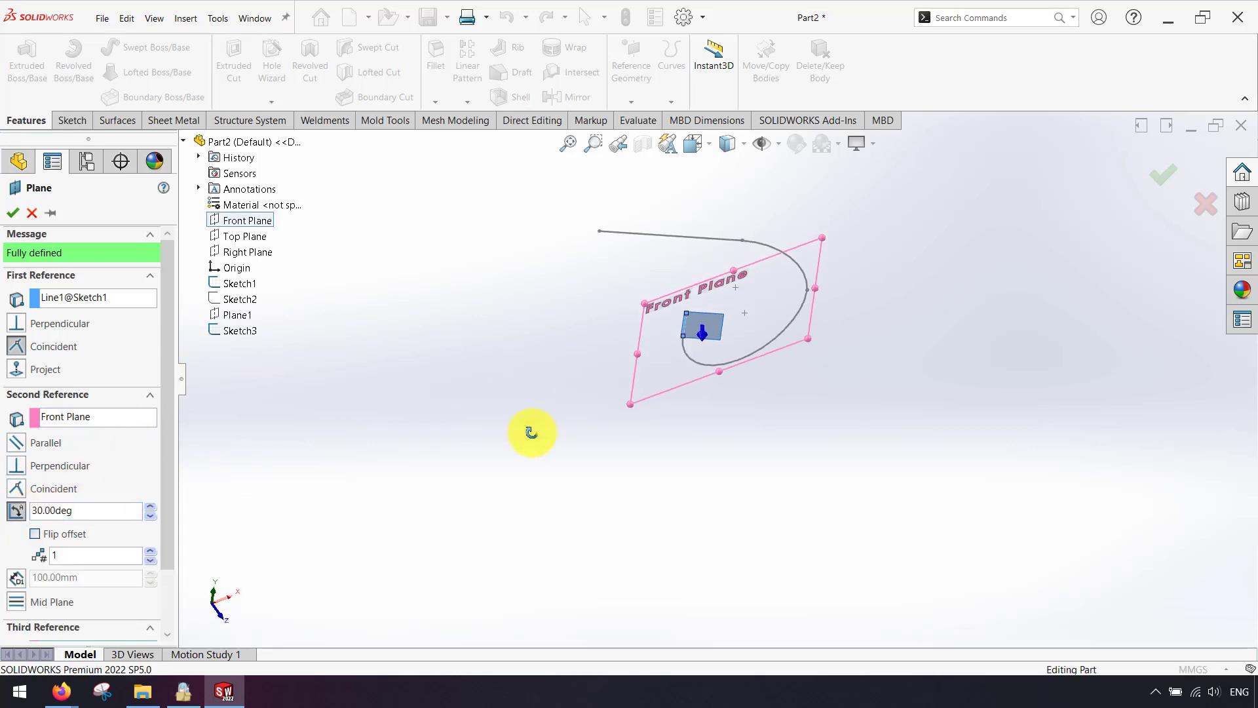
pyautogui.click(14, 213)
pyautogui.moveTo(618, 407)
pyautogui.mouseDown(button='middle')
pyautogui.moveTo(570, 253)
pyautogui.moveTo(670, 283)
pyautogui.mouseUp(button='middle')
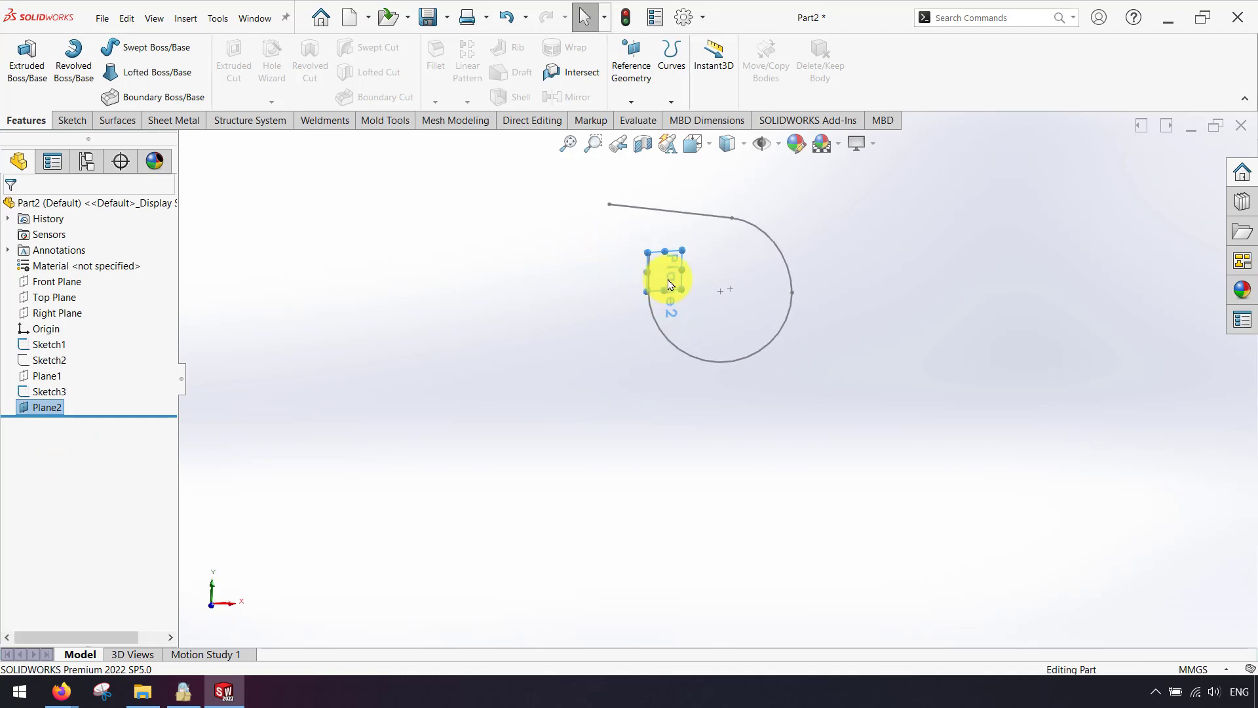
pyautogui.click(670, 283)
# On a Plane2 sketch, draw a vertical line from the plane's corner and dimension it 2.5 mm.
pyautogui.click(720, 241)
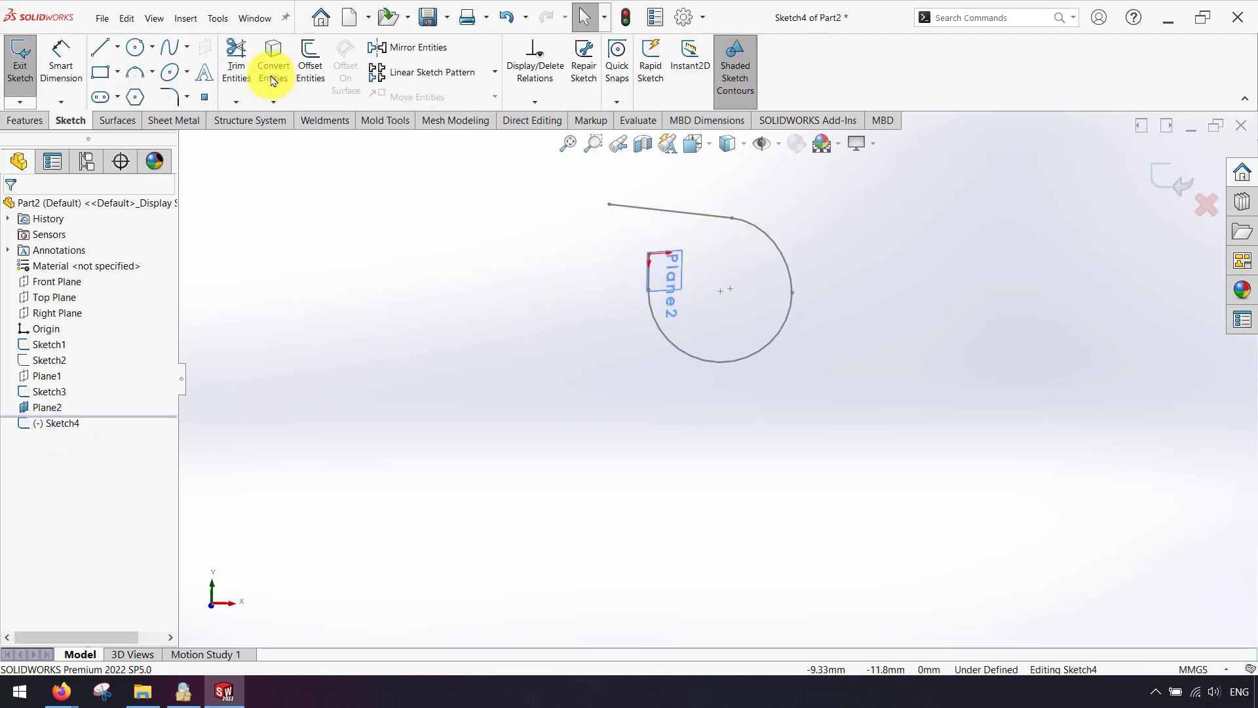
pyautogui.click(100, 47)
pyautogui.scroll(-5, 679, 341)
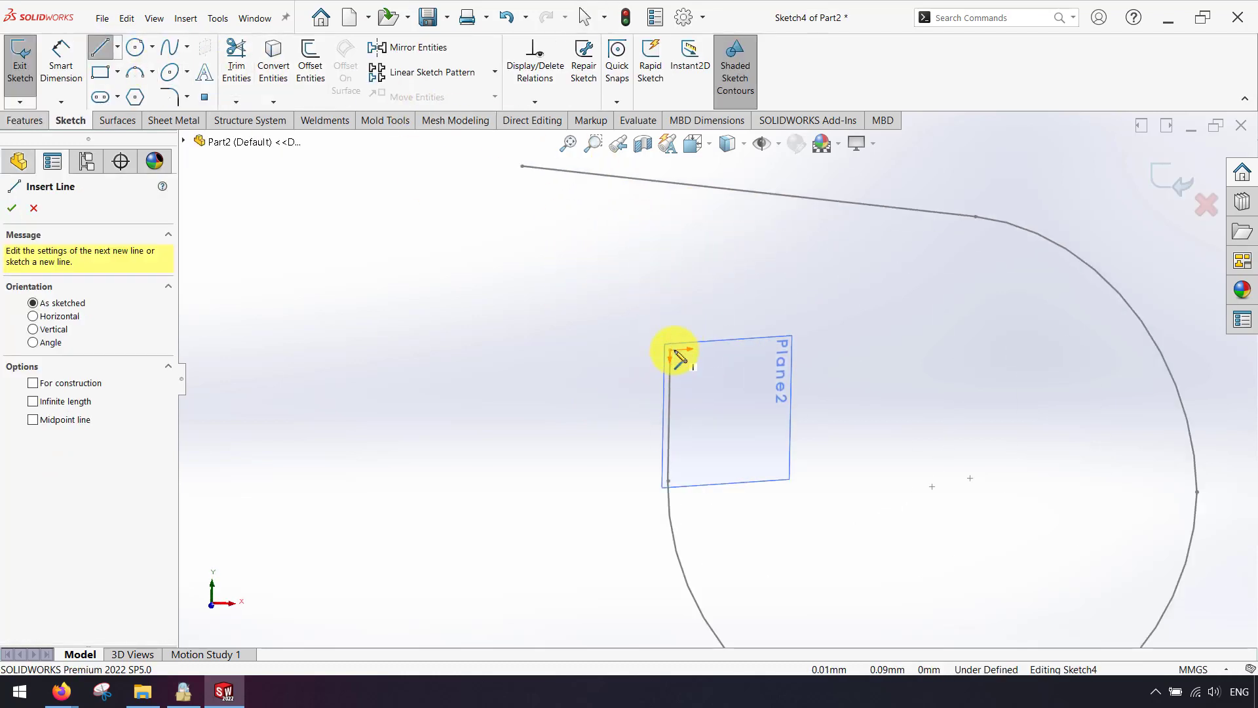
pyautogui.click(669, 355)
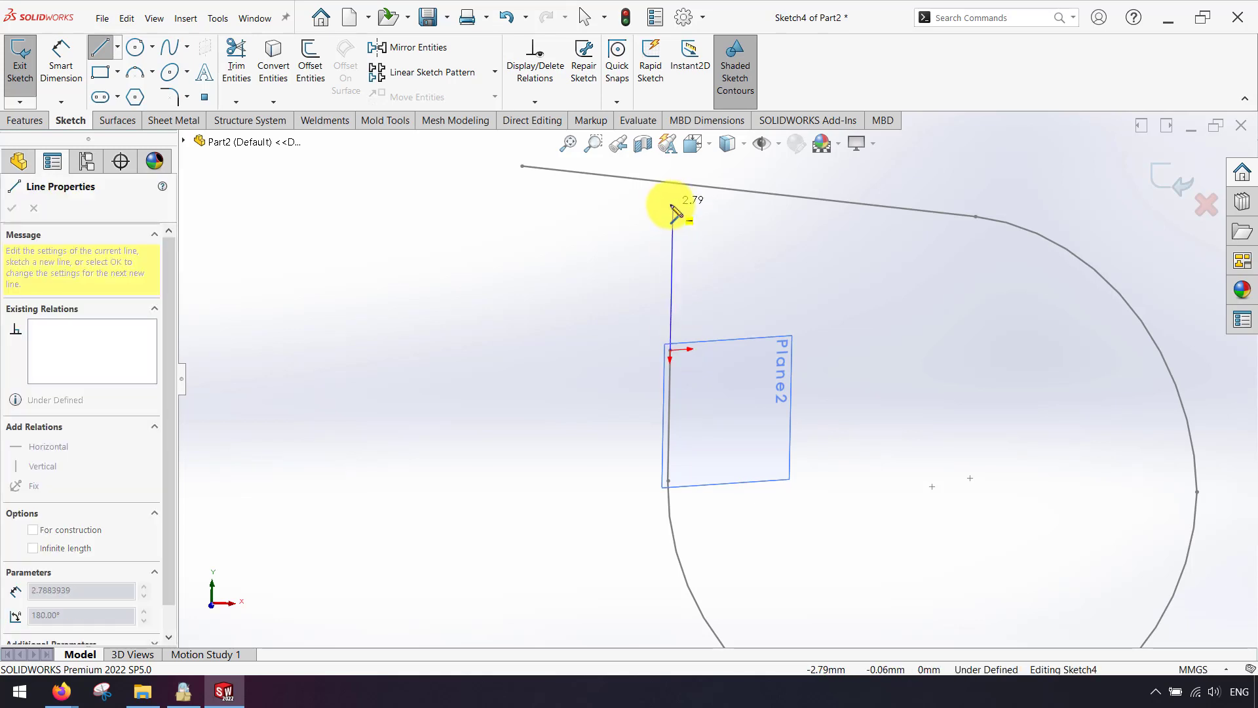
pyautogui.click(673, 205)
pyautogui.press('Escape')
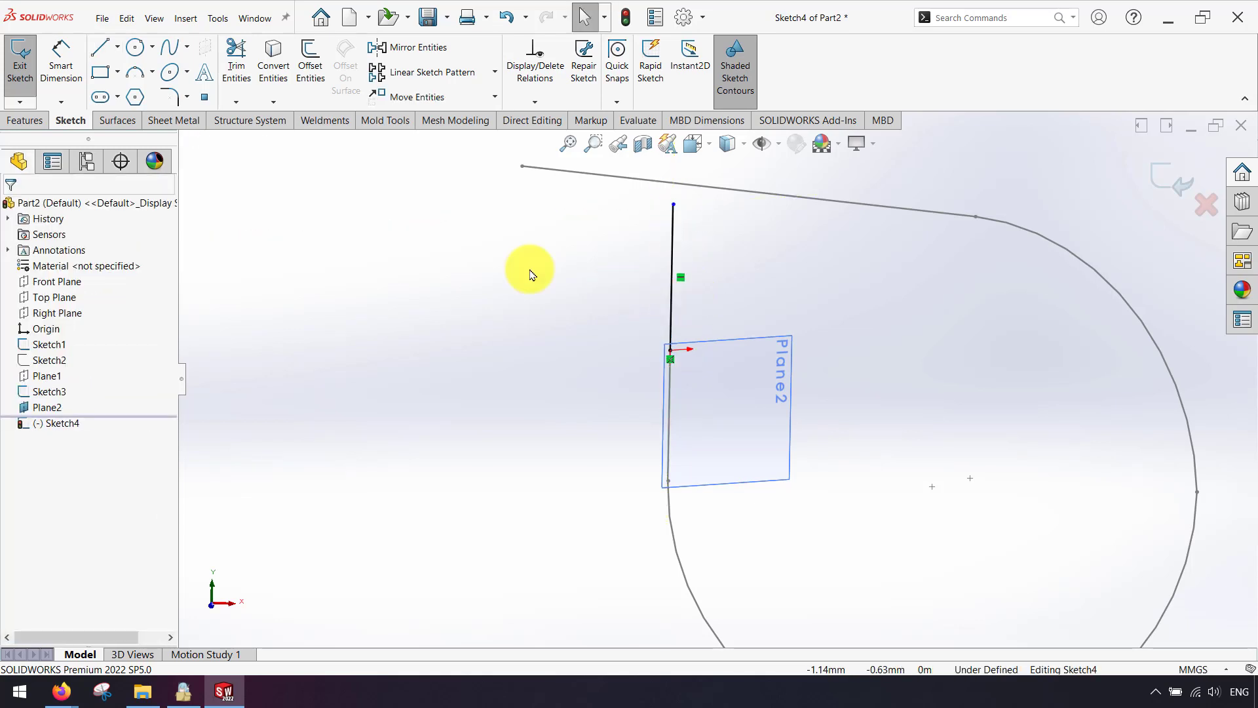
pyautogui.click(65, 56)
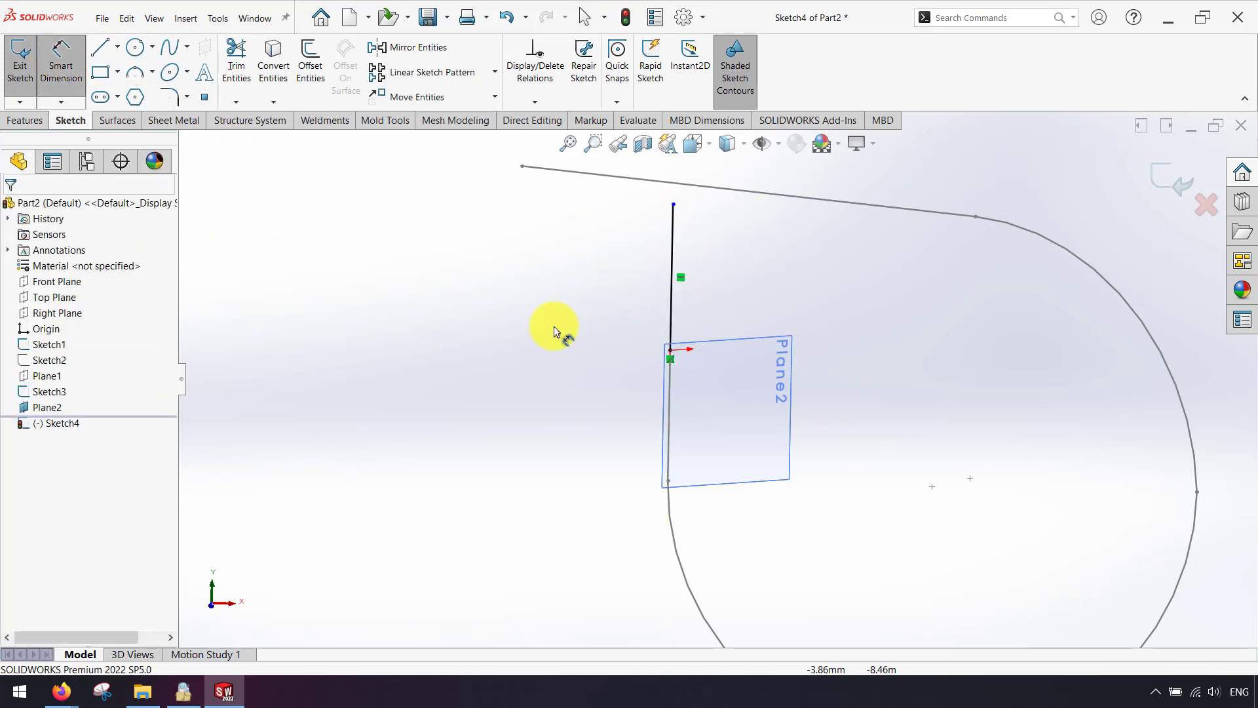
pyautogui.click(672, 308)
pyautogui.click(613, 320)
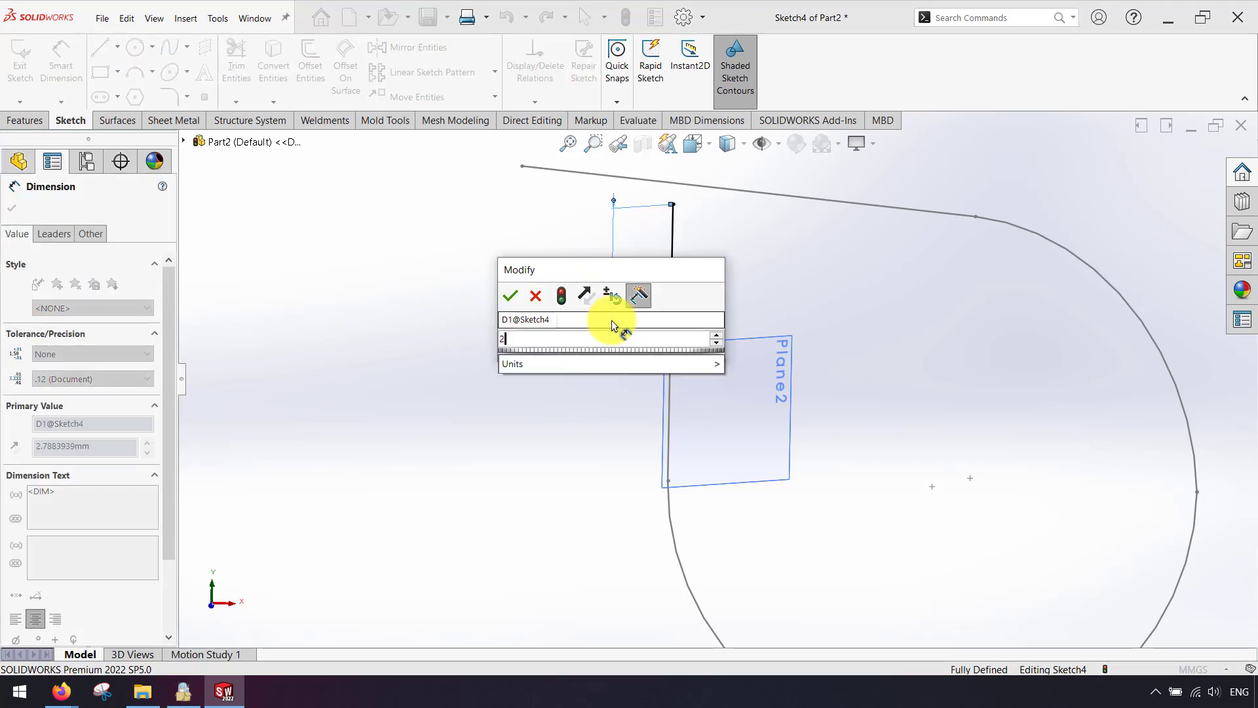
pyautogui.write('2.5')
pyautogui.press('Return')
pyautogui.scroll(5, 688, 272)
pyautogui.press('Escape')
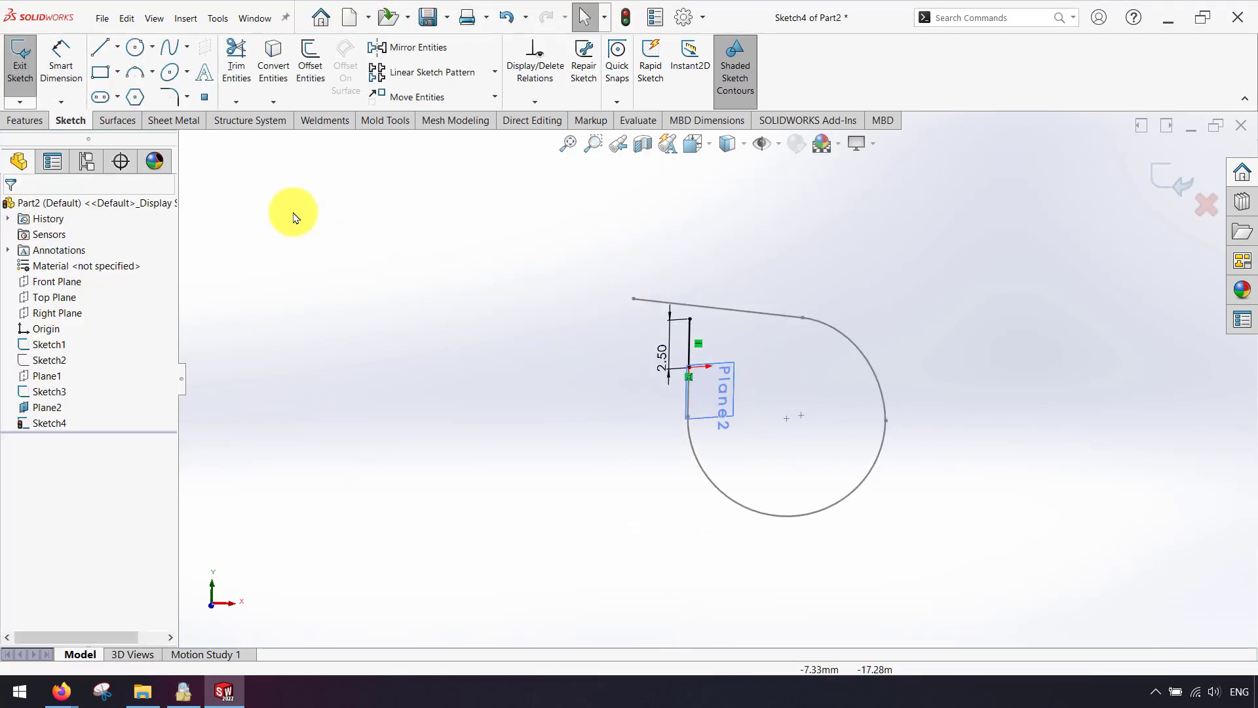
# Draw a 3-point arc from the line's top end, tangent to the line.
pyautogui.click(690, 319)
pyautogui.click(896, 305)
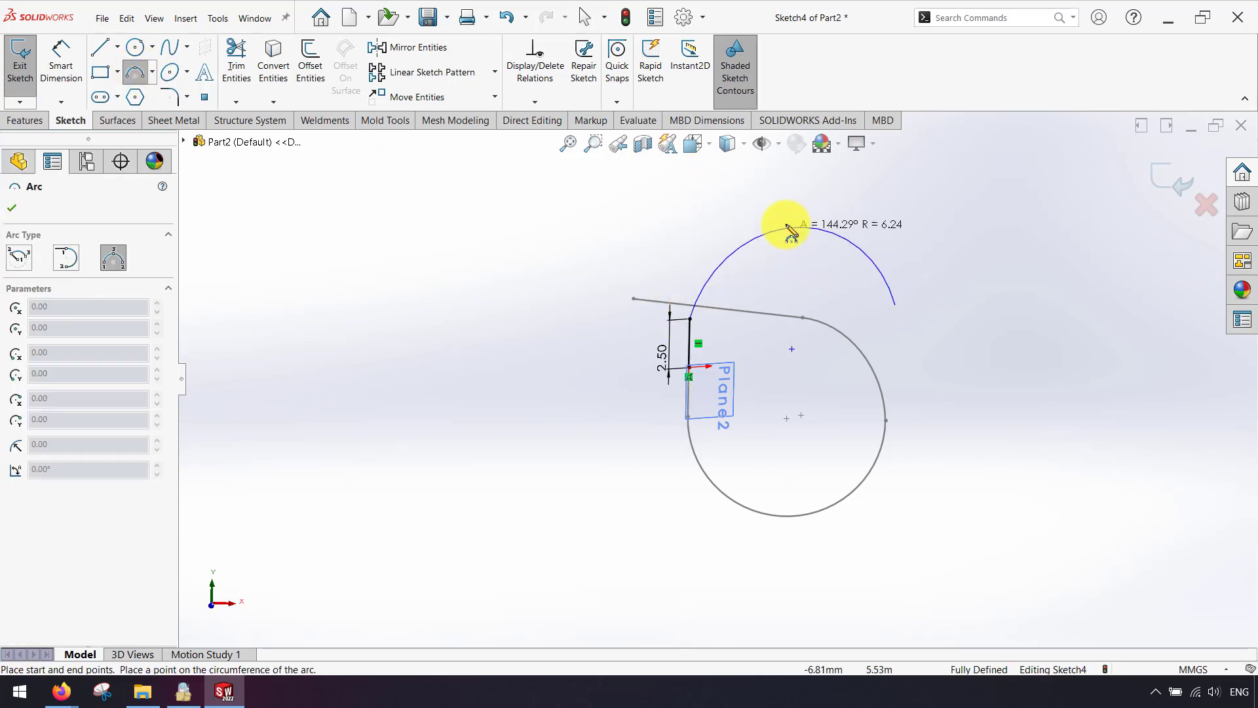
pyautogui.click(788, 209)
pyautogui.press('Escape')
pyautogui.click(704, 275)
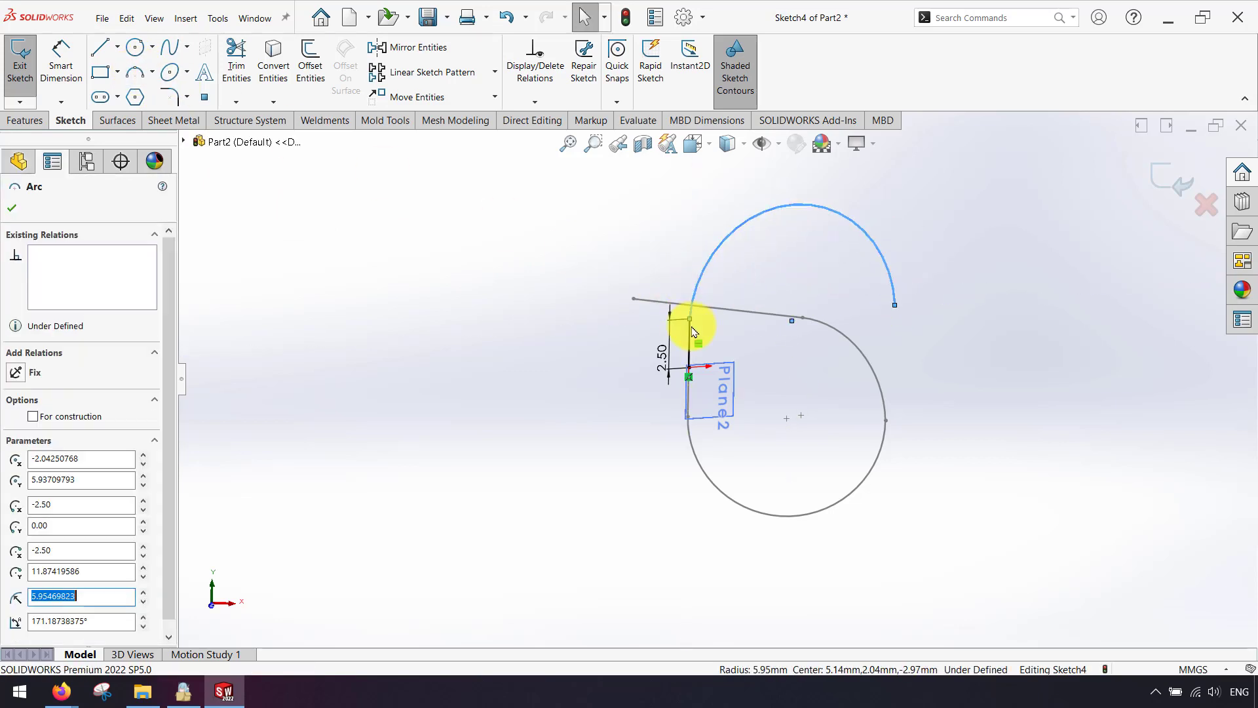
pyautogui.keyDown('ctrl'); pyautogui.click(689, 332); pyautogui.keyUp('ctrl')
pyautogui.click(731, 285)
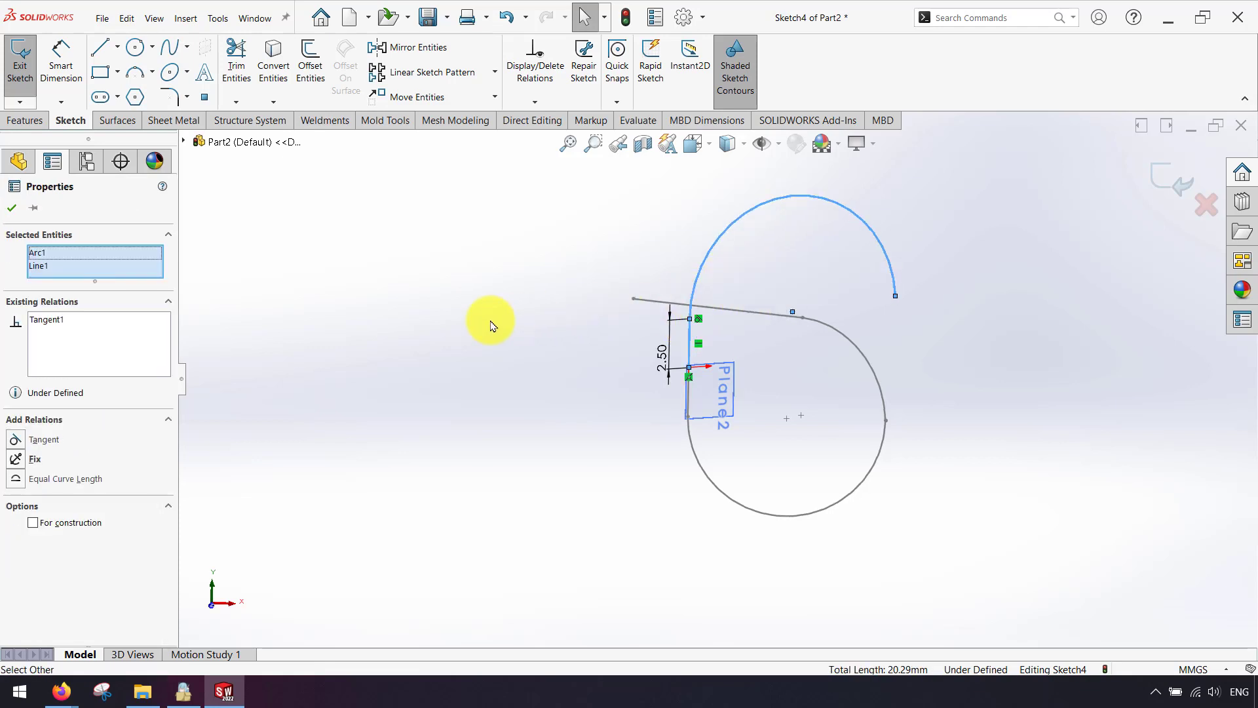
pyautogui.click(255, 256)
# Dimension the arc radius to 5 mm.
pyautogui.click(61, 62)
pyautogui.click(752, 211)
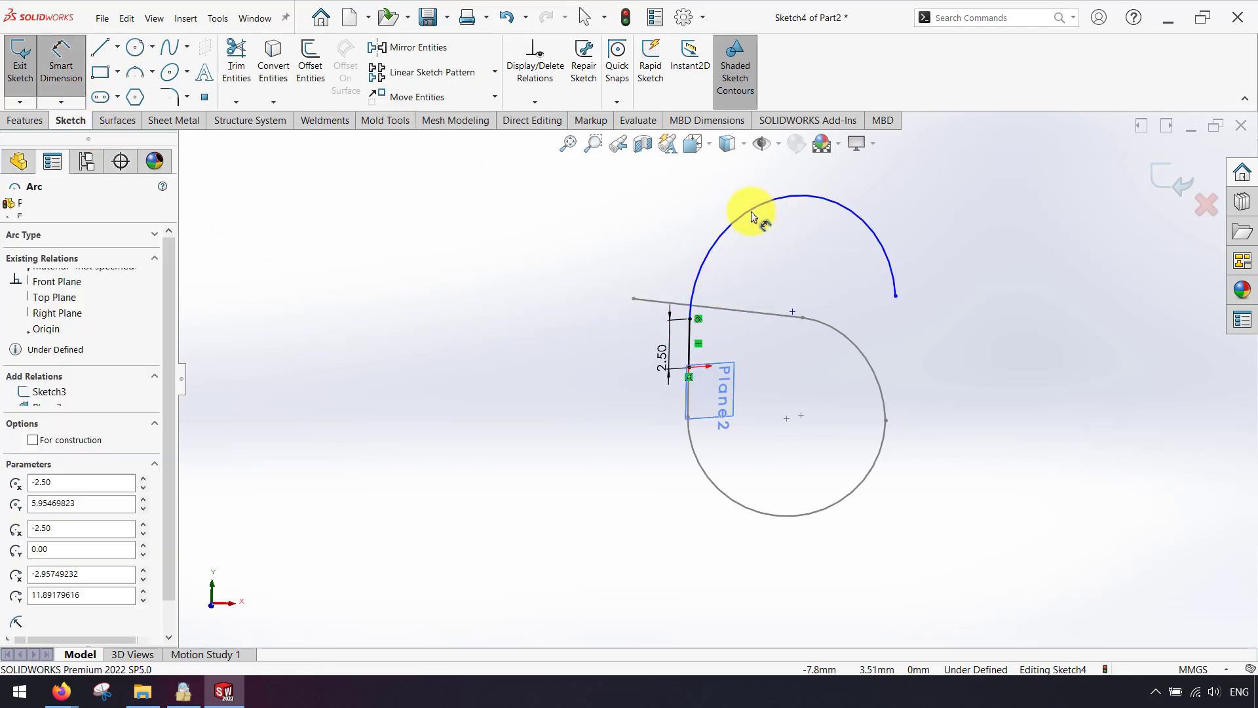
pyautogui.click(604, 230)
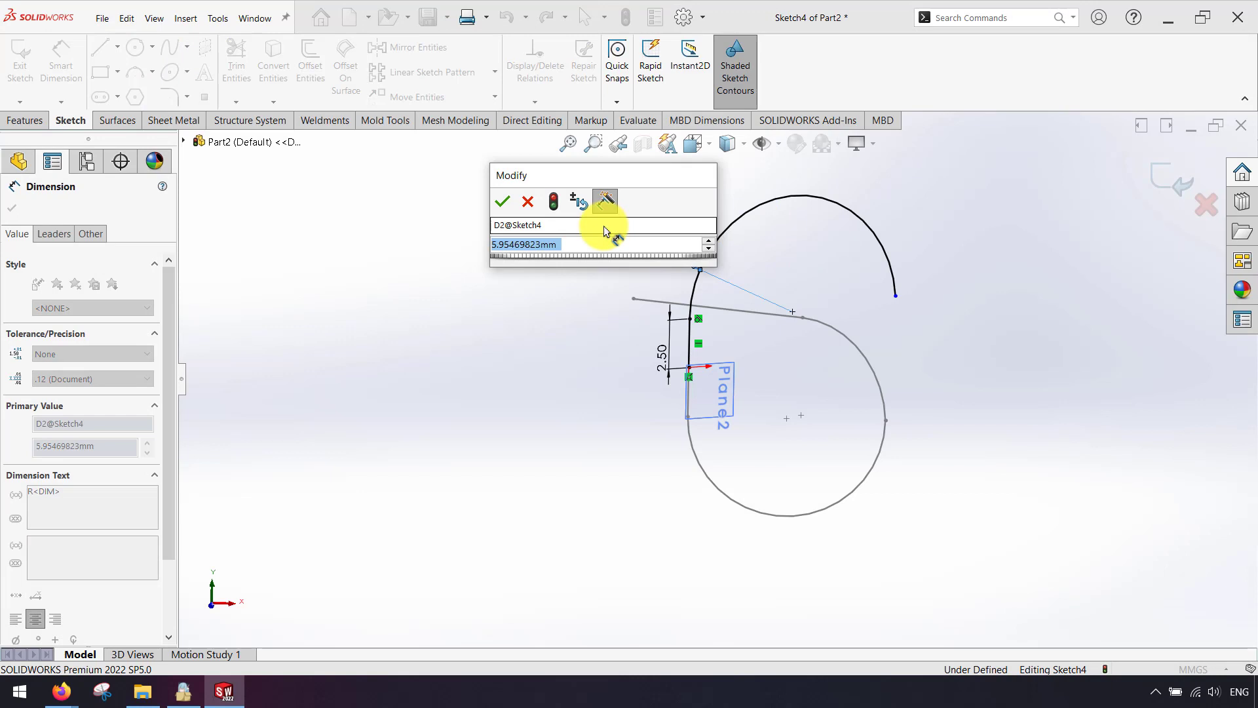
pyautogui.write('5')
pyautogui.press('Return')
pyautogui.moveTo(778, 314)
pyautogui.mouseDown(button='middle')
pyautogui.moveTo(727, 344)
pyautogui.moveTo(803, 348)
pyautogui.moveTo(859, 315)
pyautogui.mouseUp(button='middle')
pyautogui.press('Escape')
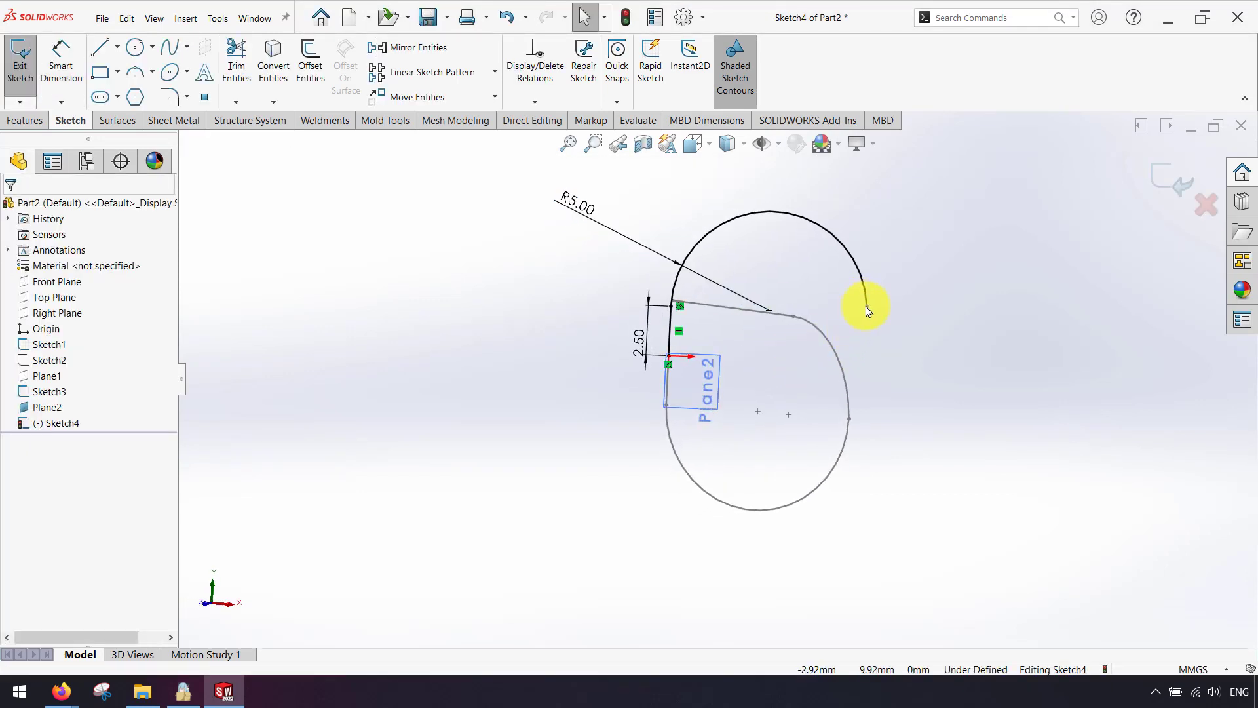
# Align the arc's free end vertically with the existing curve's end, then exit the sketch.
pyautogui.click(865, 306)
pyautogui.keyDown('ctrl'); pyautogui.click(768, 313); pyautogui.keyUp('ctrl')
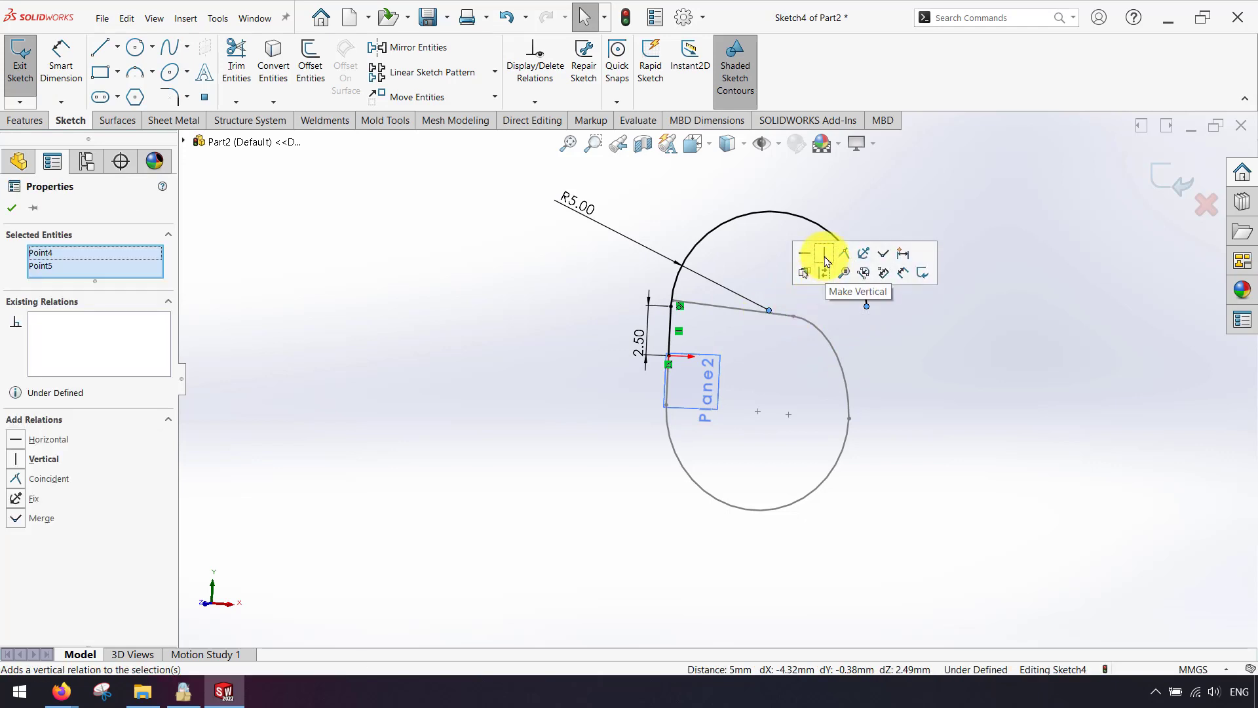
pyautogui.click(909, 355)
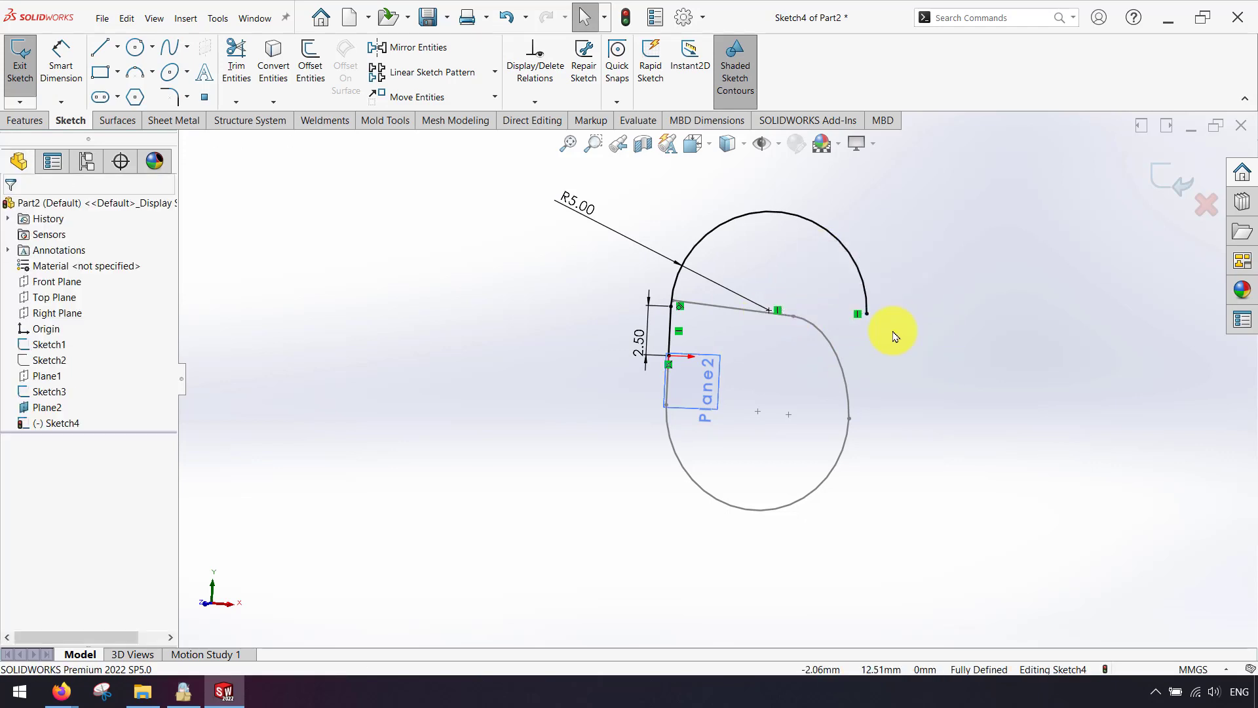
pyautogui.moveTo(893, 334)
pyautogui.mouseDown(button='middle')
pyautogui.moveTo(716, 357)
pyautogui.moveTo(729, 365)
pyautogui.moveTo(707, 385)
pyautogui.mouseUp(button='middle')
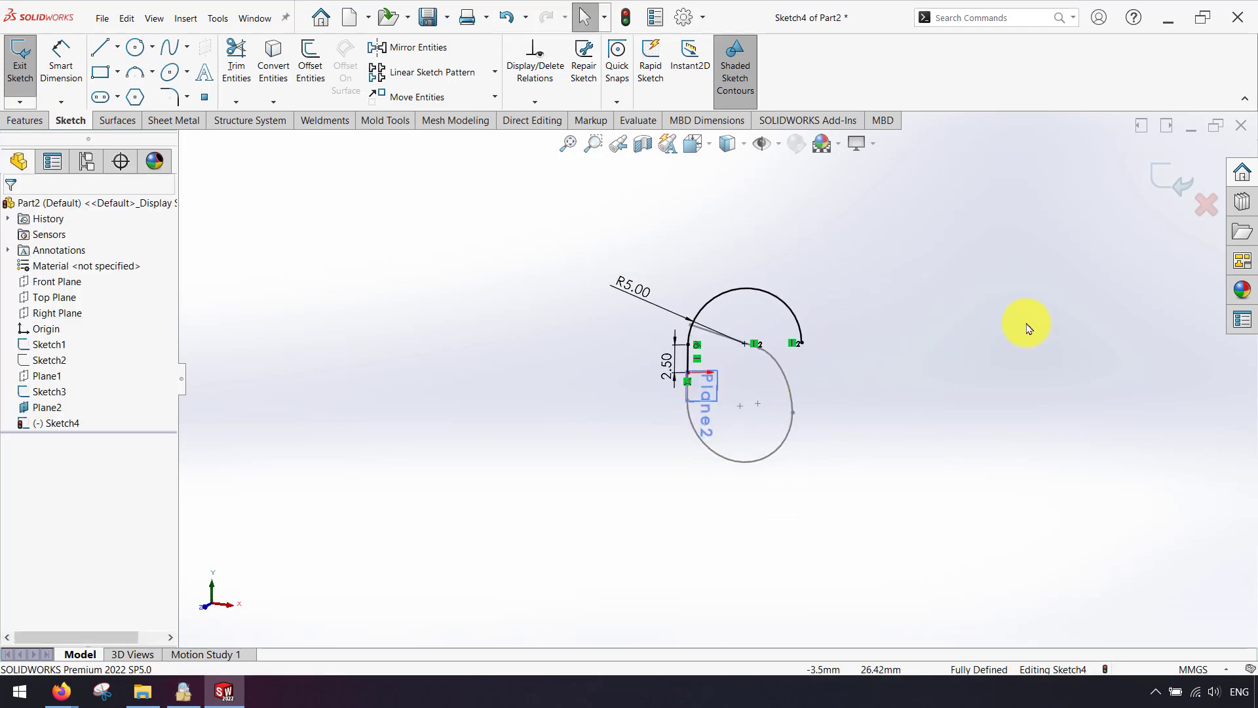
pyautogui.click(1170, 182)
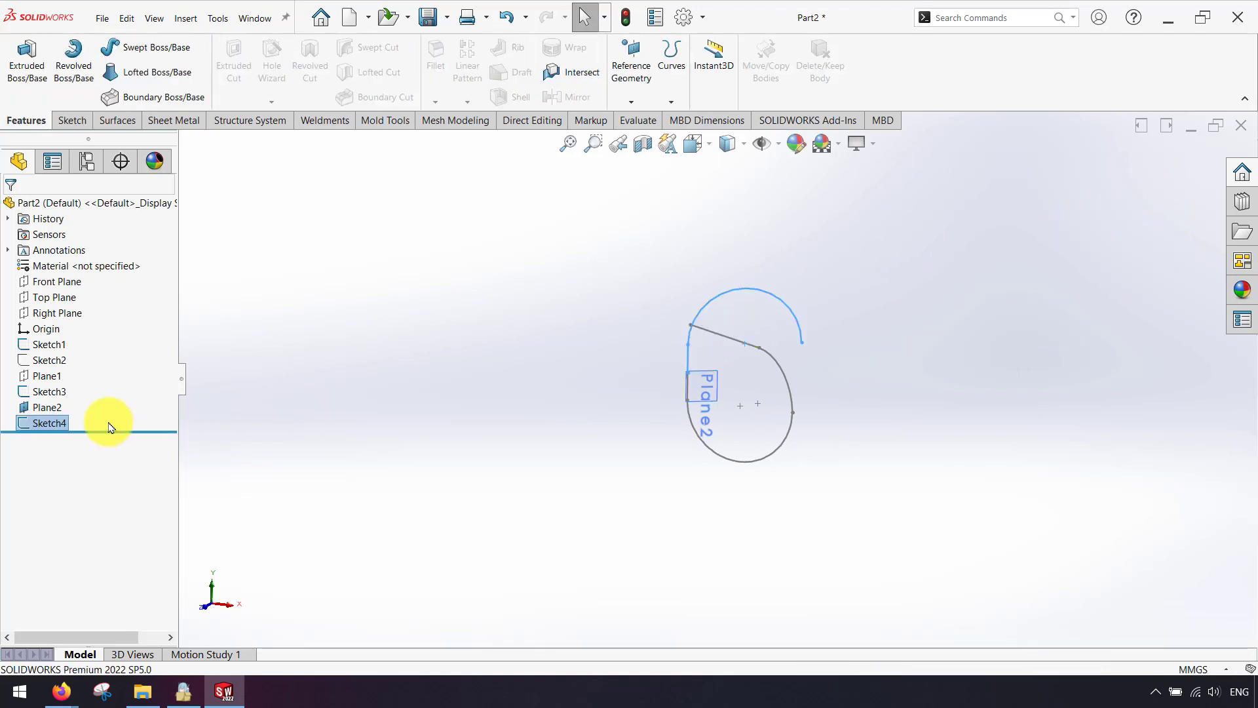
# On Plane2, draw a short vertical line down from the outer curve's open end, then exit Sketch6.
pyautogui.click(629, 401)
pyautogui.click(677, 363)
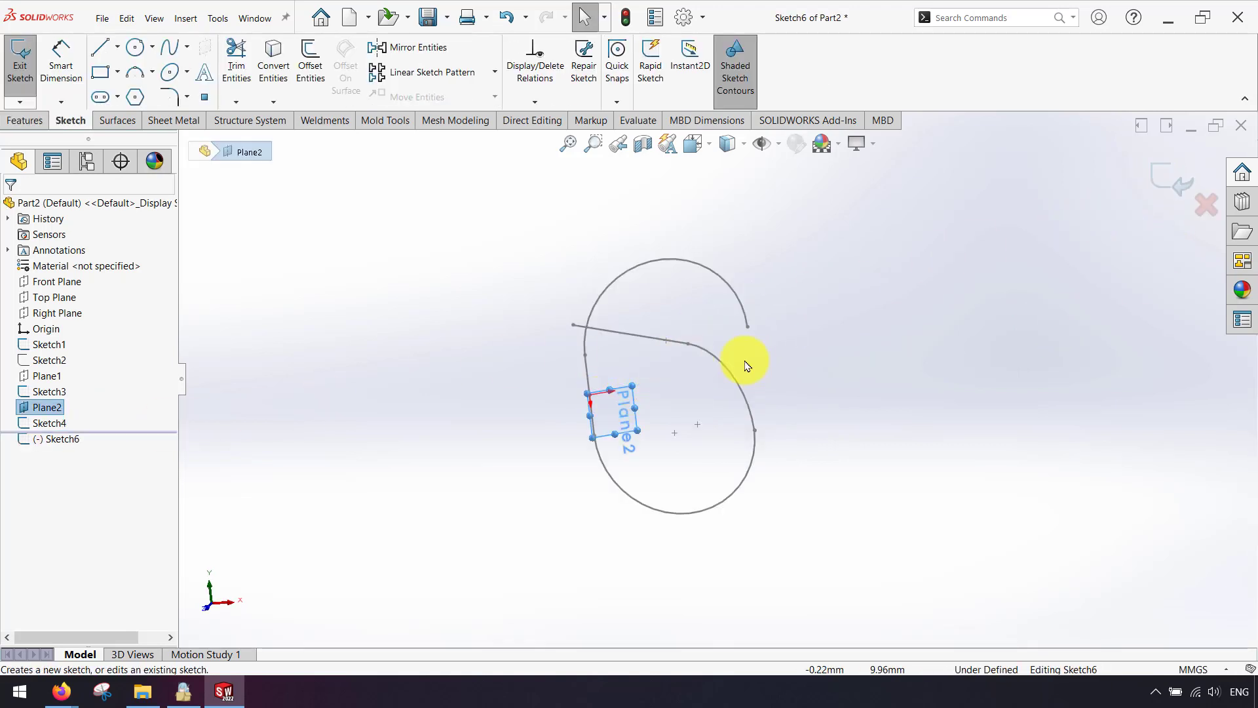
pyautogui.click(100, 48)
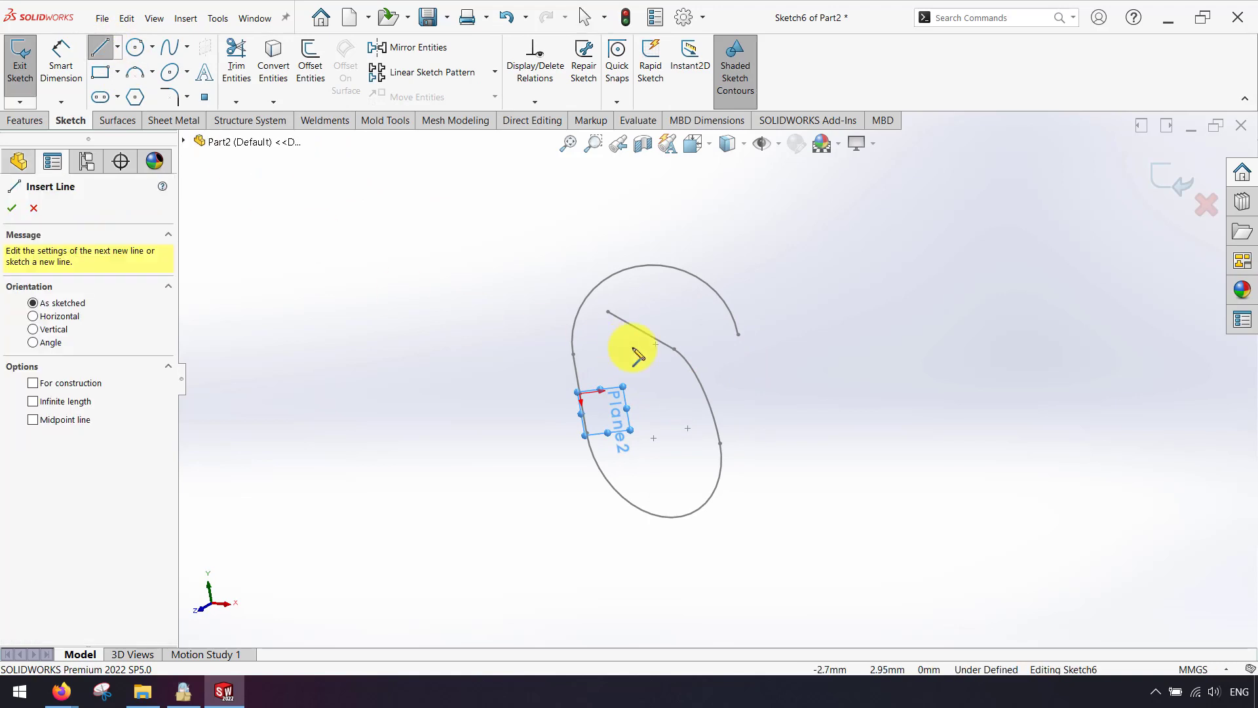
pyautogui.click(738, 335)
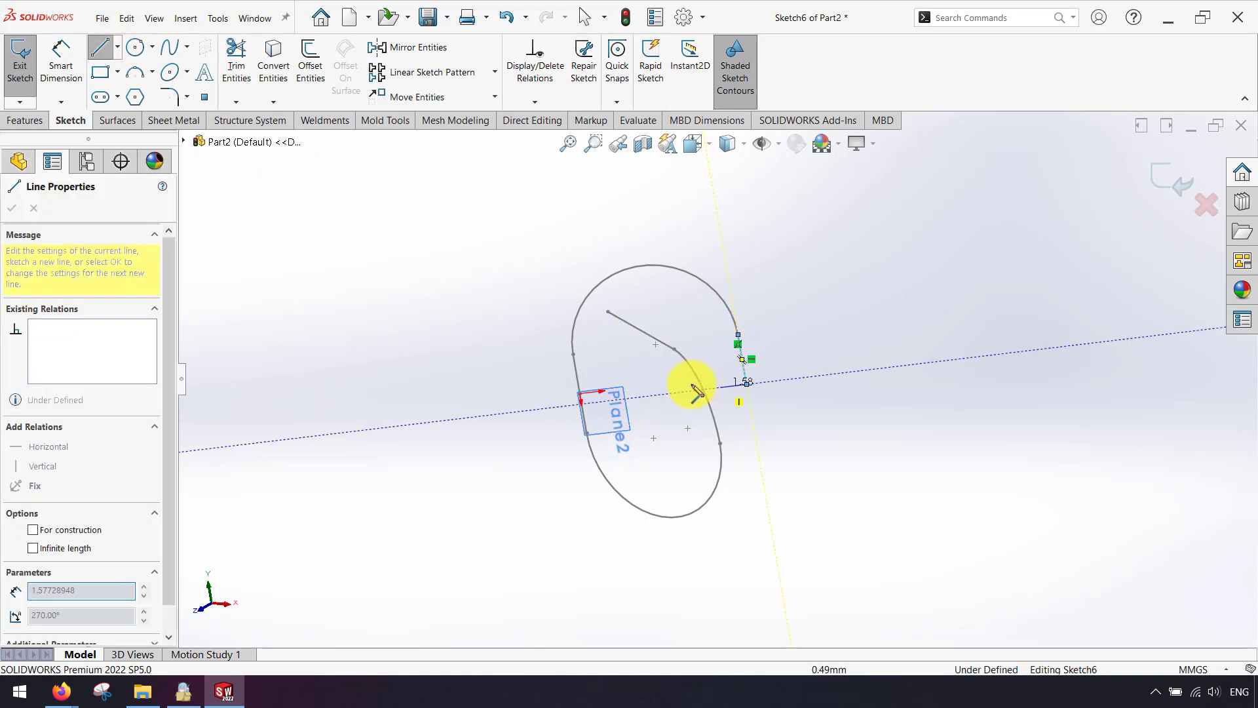
pyautogui.moveTo(688, 385)
pyautogui.mouseDown(button='middle')
pyautogui.moveTo(724, 356)
pyautogui.moveTo(729, 289)
pyautogui.moveTo(737, 348)
pyautogui.mouseUp(button='middle')
pyautogui.click(748, 378)
pyautogui.press('Escape')
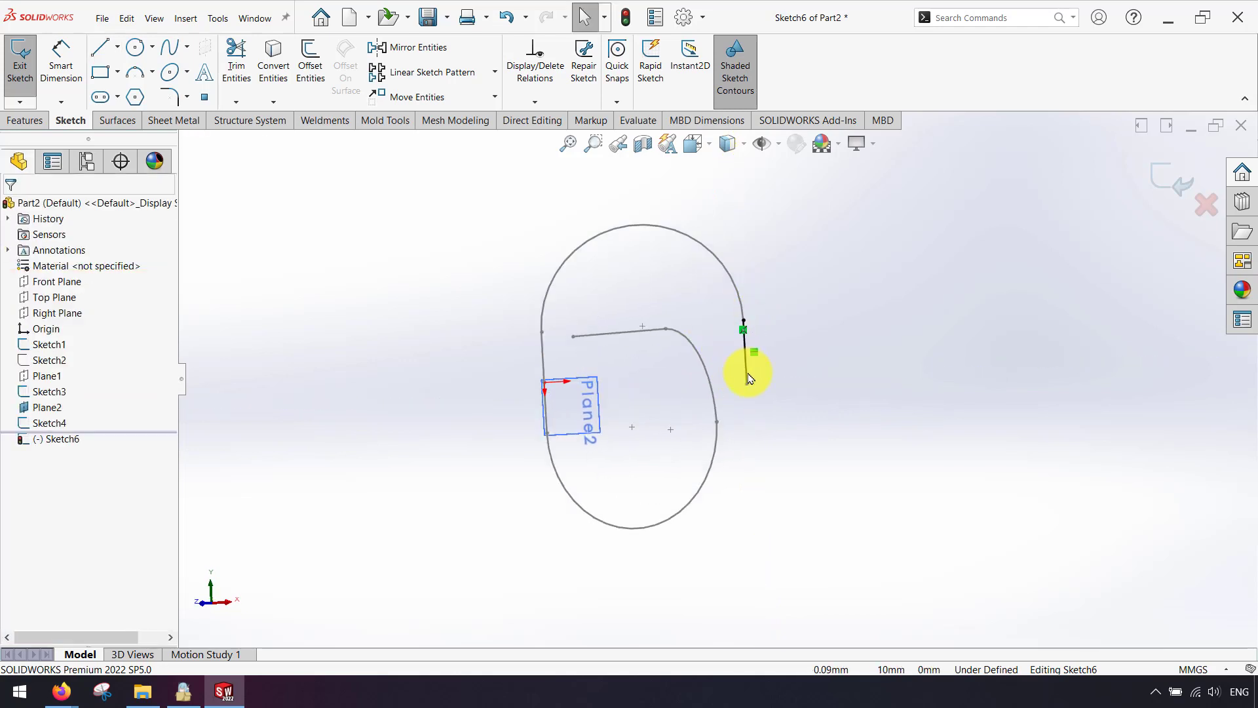
pyautogui.moveTo(738, 390); pyautogui.dragTo(747, 413, button='middle')
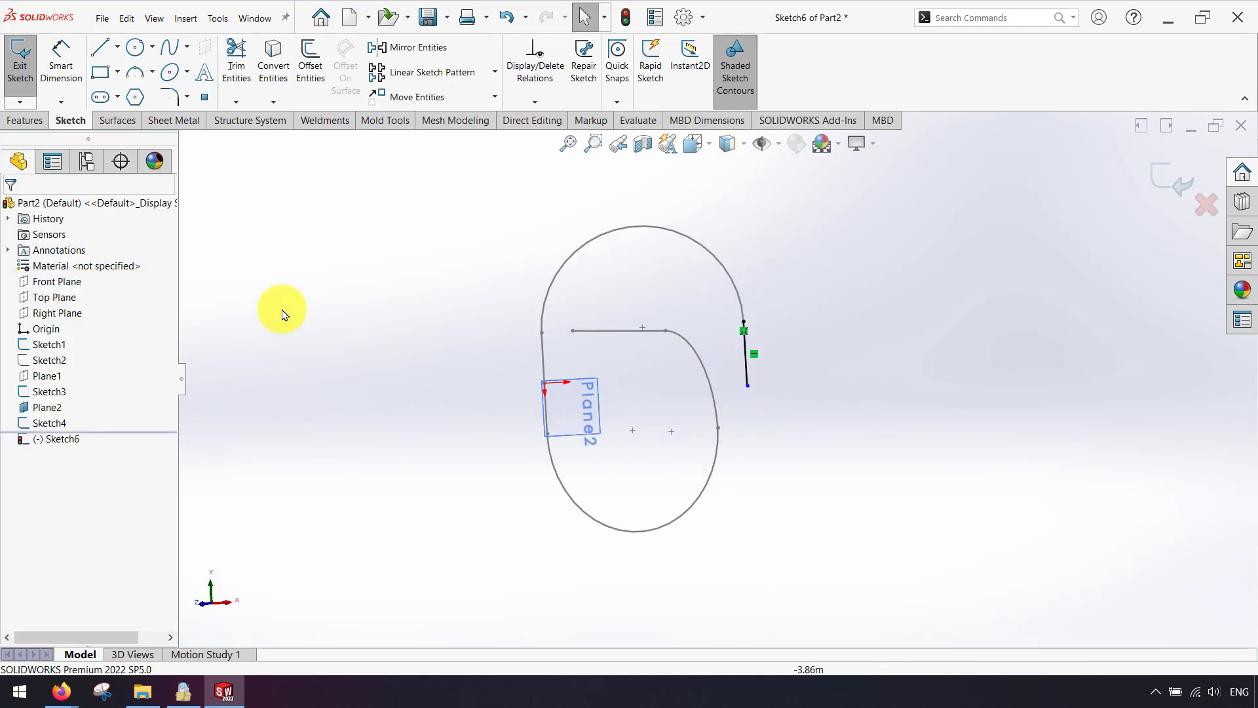
pyautogui.click(1157, 185)
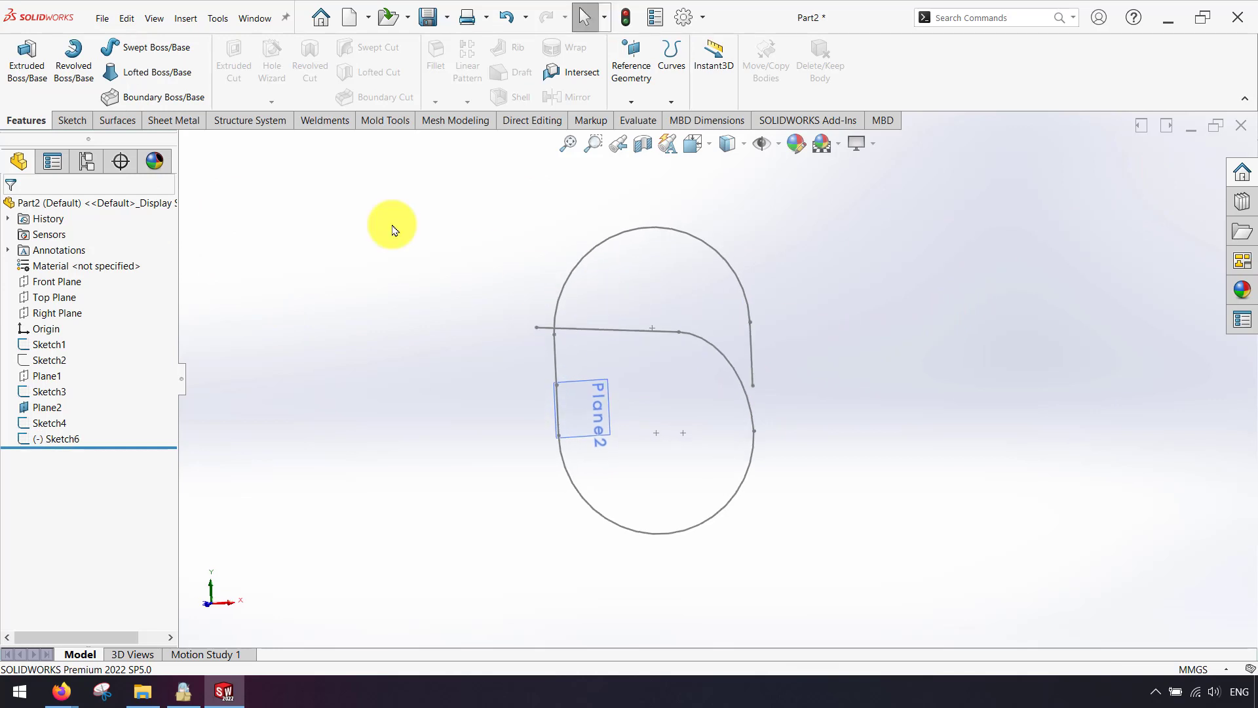
# Create Plane3 through Sketch6's line at 30° to Plane2, with the offset flipped.
pyautogui.click(631, 102)
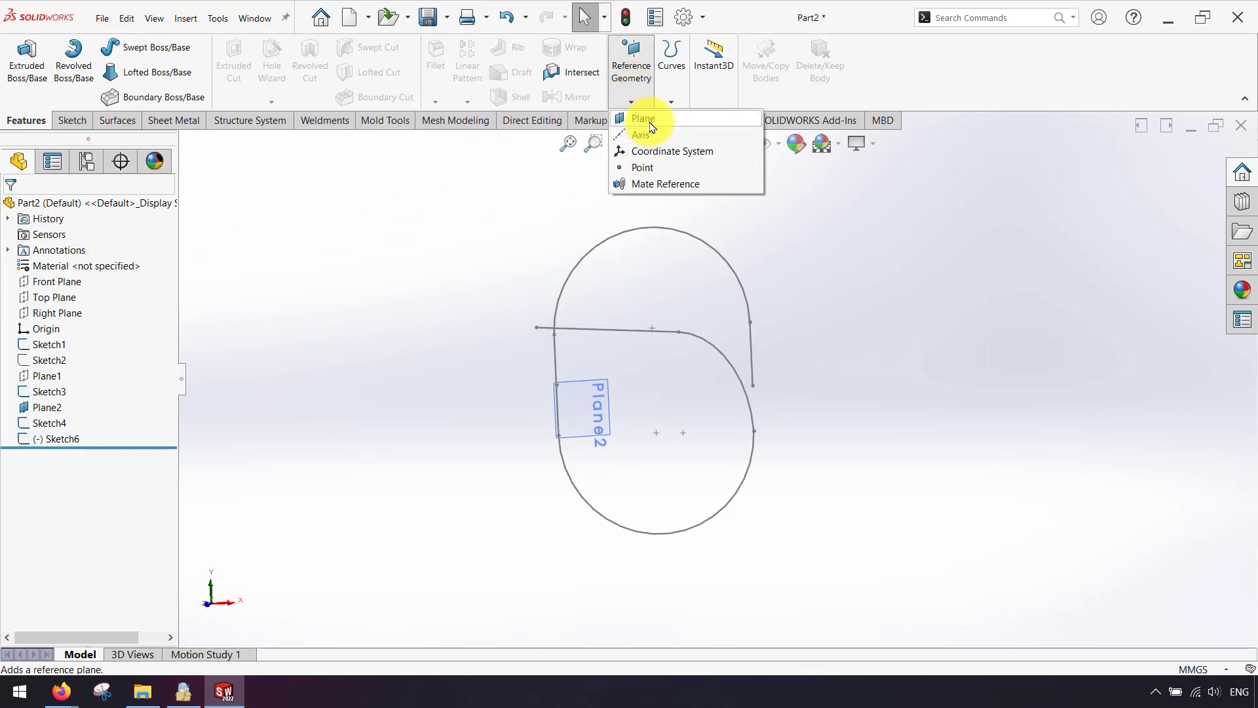
pyautogui.click(643, 120)
pyautogui.click(751, 347)
pyautogui.moveTo(651, 374); pyautogui.dragTo(648, 480, button='middle')
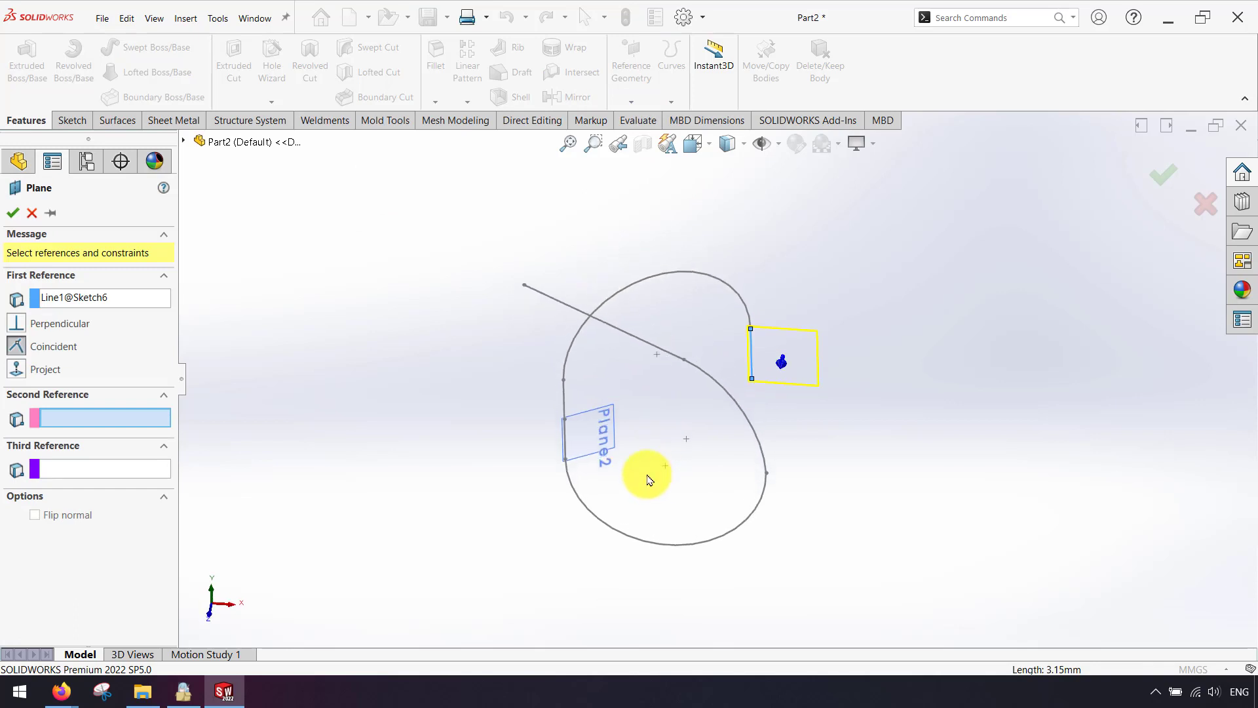
pyautogui.click(602, 435)
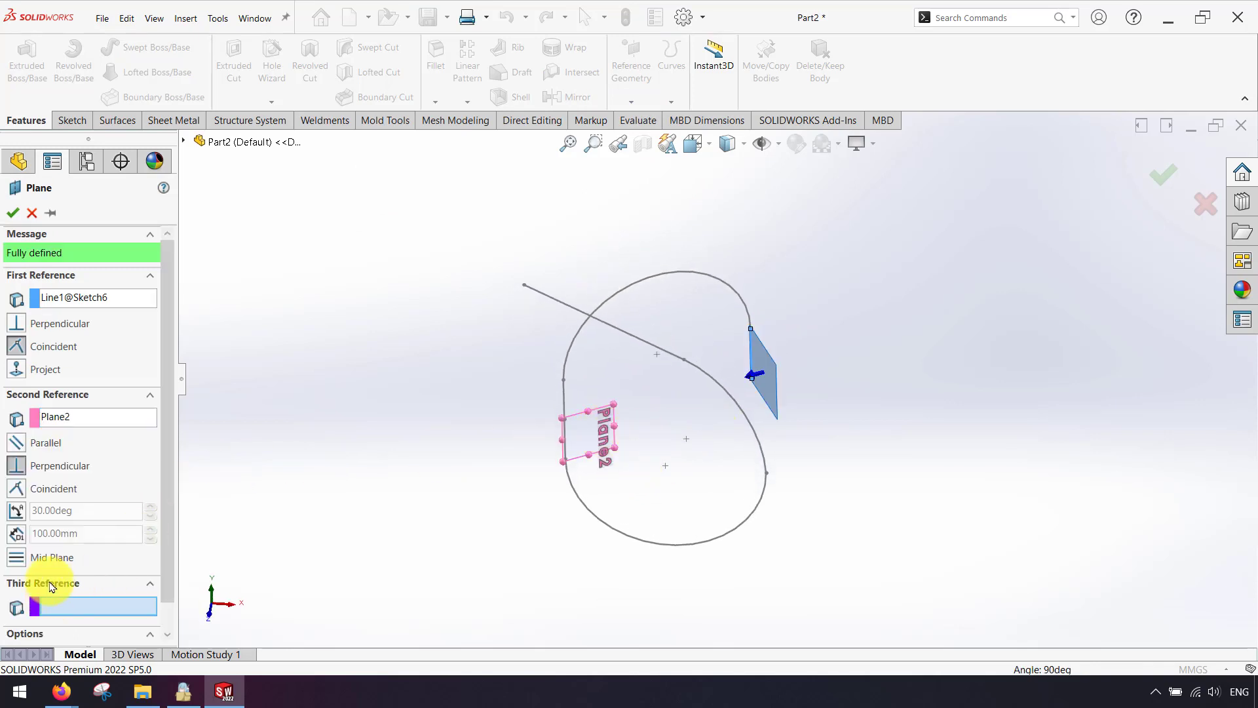
pyautogui.click(16, 510)
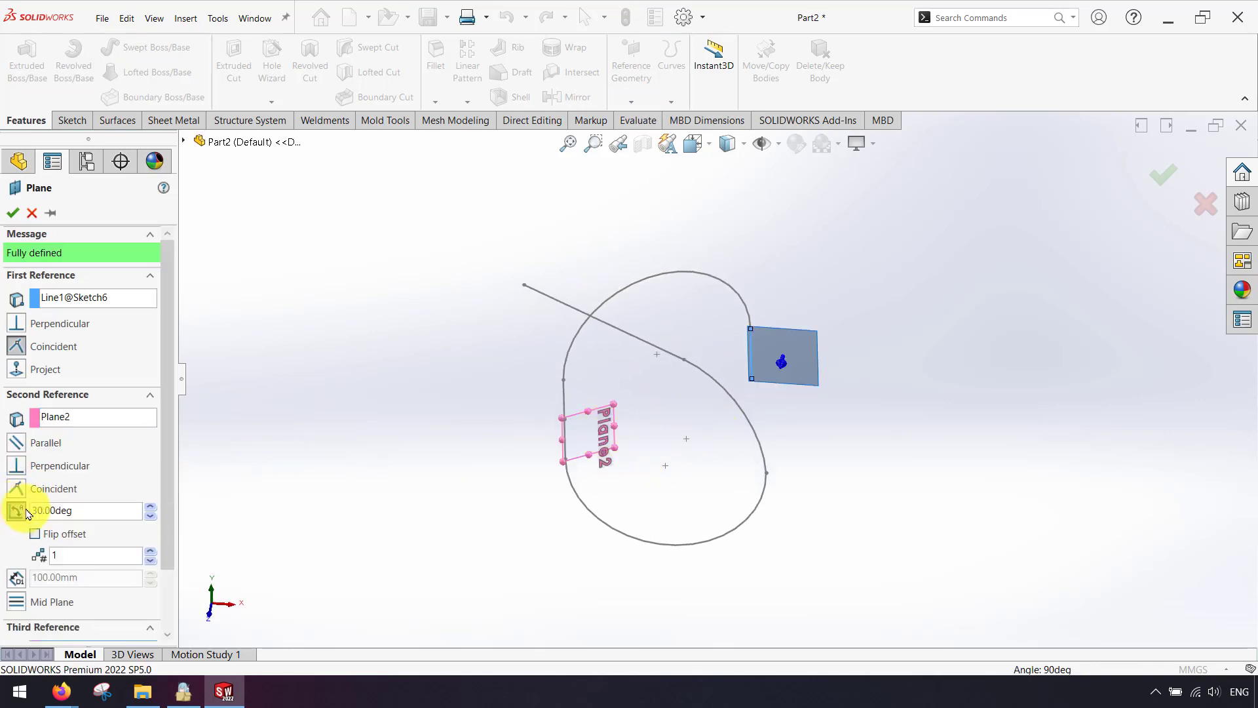
pyautogui.click(35, 534)
pyautogui.moveTo(642, 462)
pyautogui.mouseDown(button='middle')
pyautogui.moveTo(658, 562)
pyautogui.moveTo(657, 410)
pyautogui.moveTo(640, 394)
pyautogui.mouseUp(button='middle')
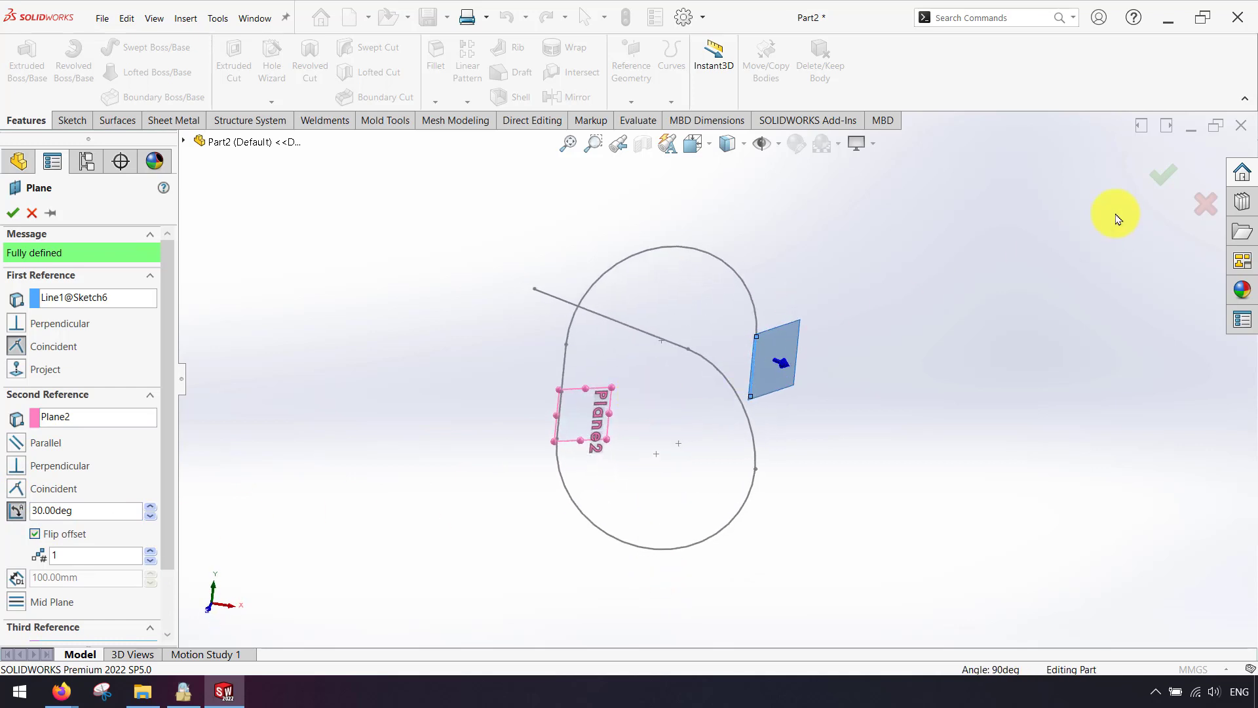
pyautogui.click(1165, 176)
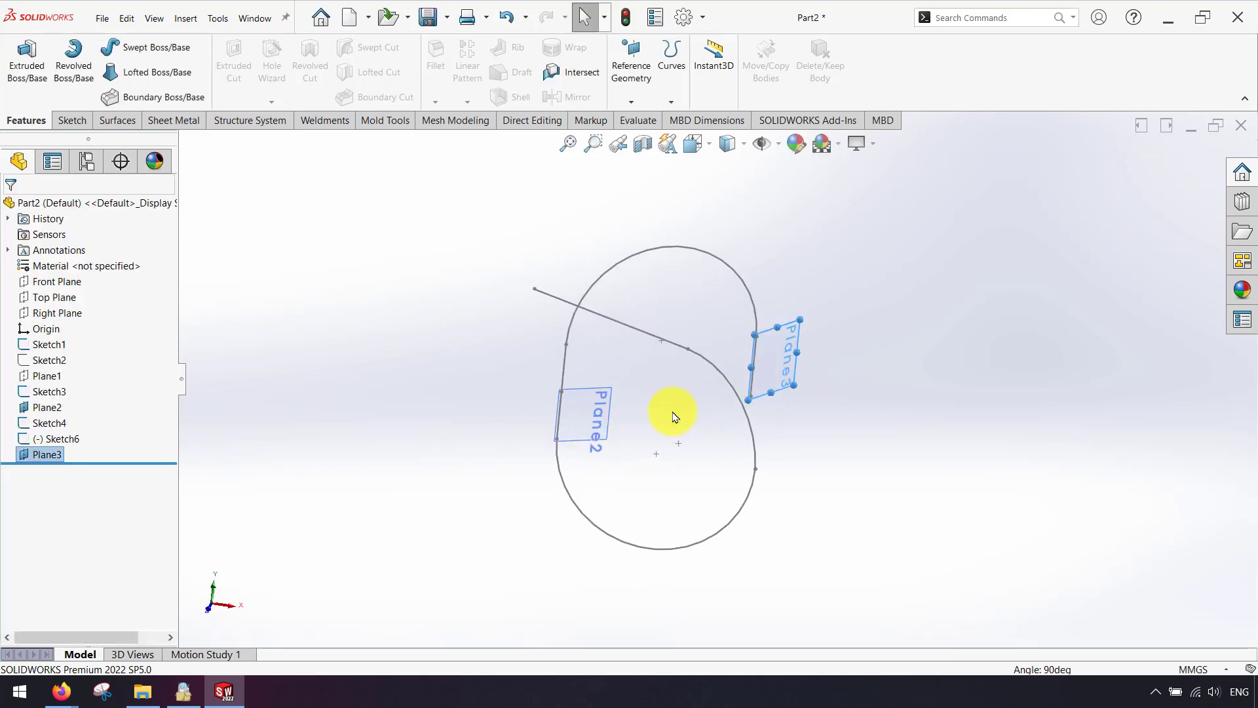
# Hide Plane2 and start a new sketch on Plane3.
pyautogui.click(601, 427)
pyautogui.click(675, 382)
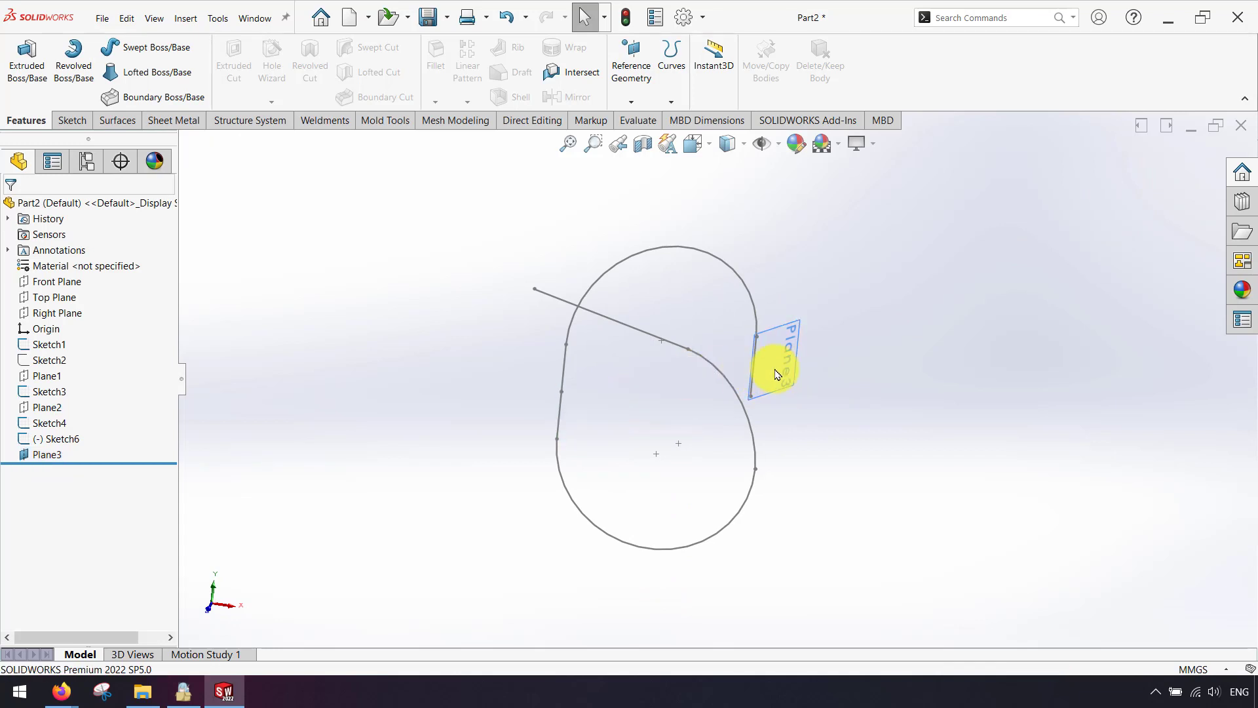
pyautogui.click(793, 369)
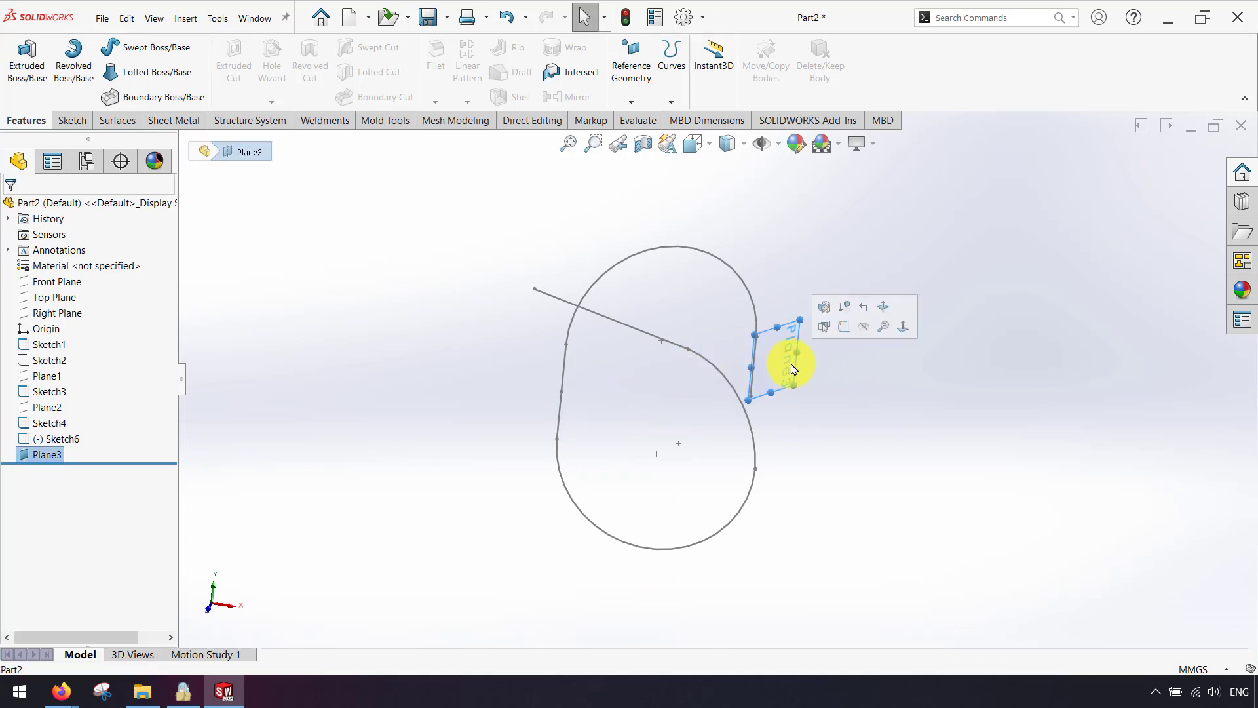
pyautogui.click(844, 327)
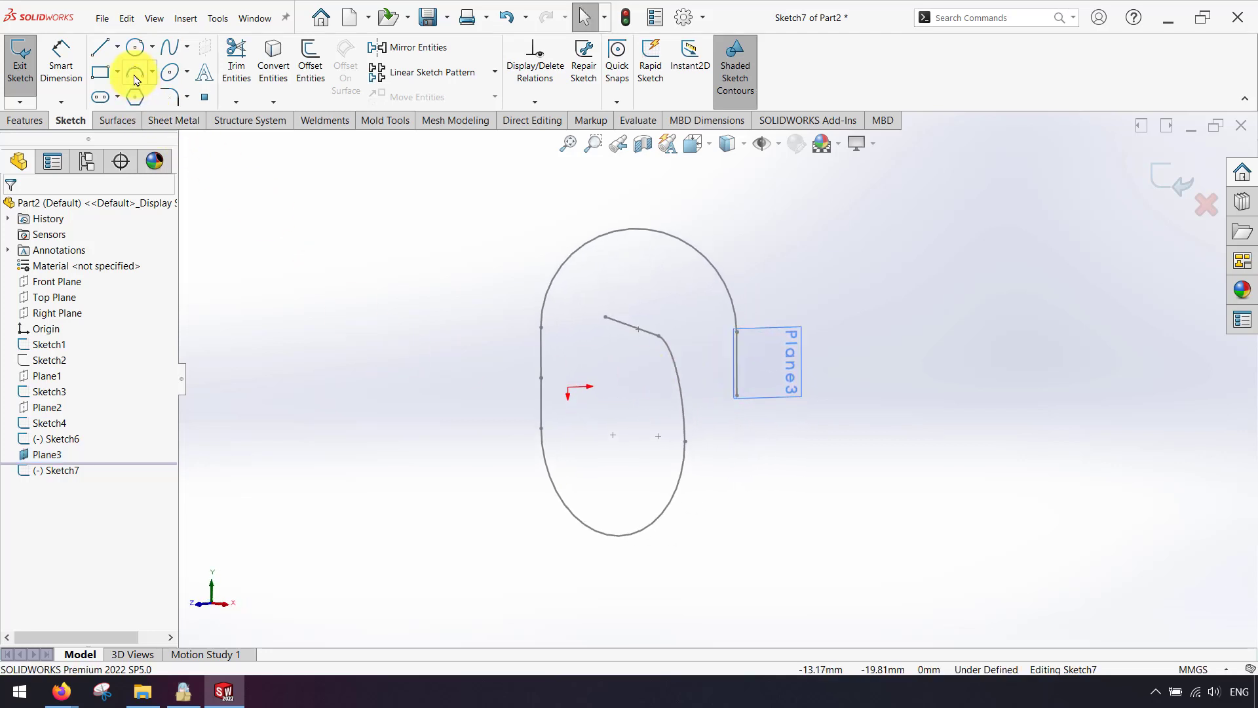
# Draw a three-point arc from the end line's top endpoint into the loop.
pyautogui.click(134, 72)
pyautogui.click(737, 396)
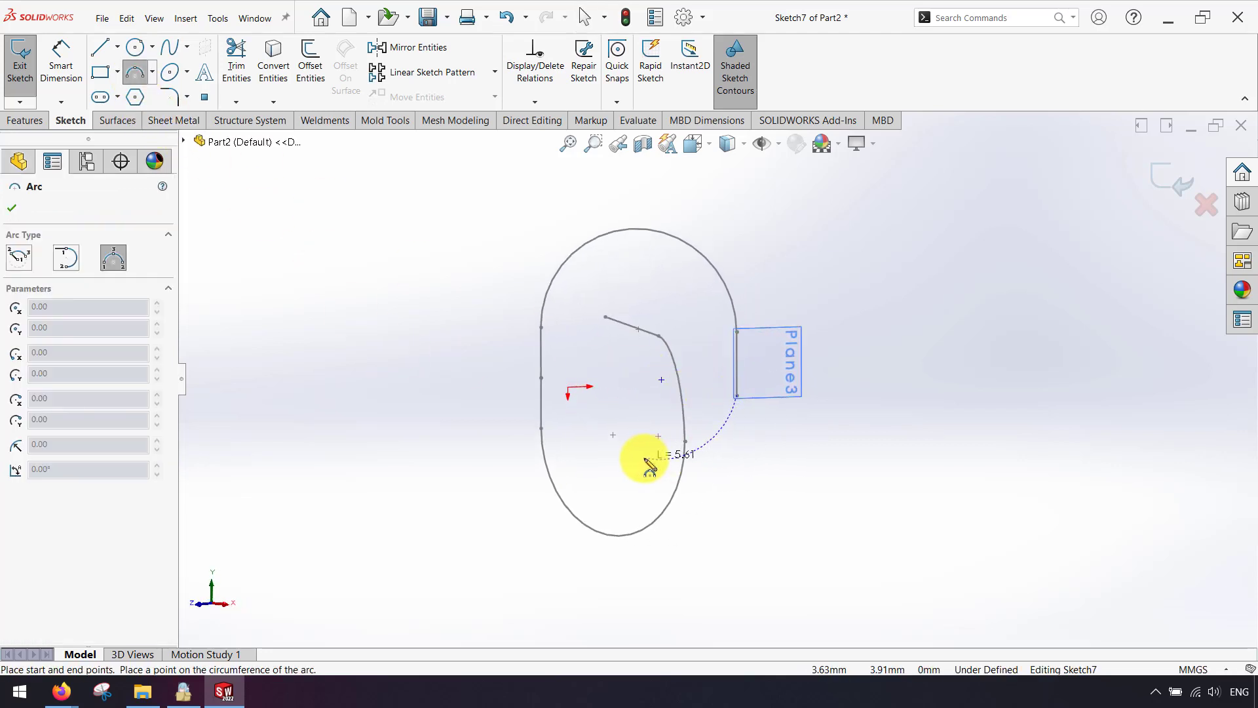
pyautogui.click(643, 472)
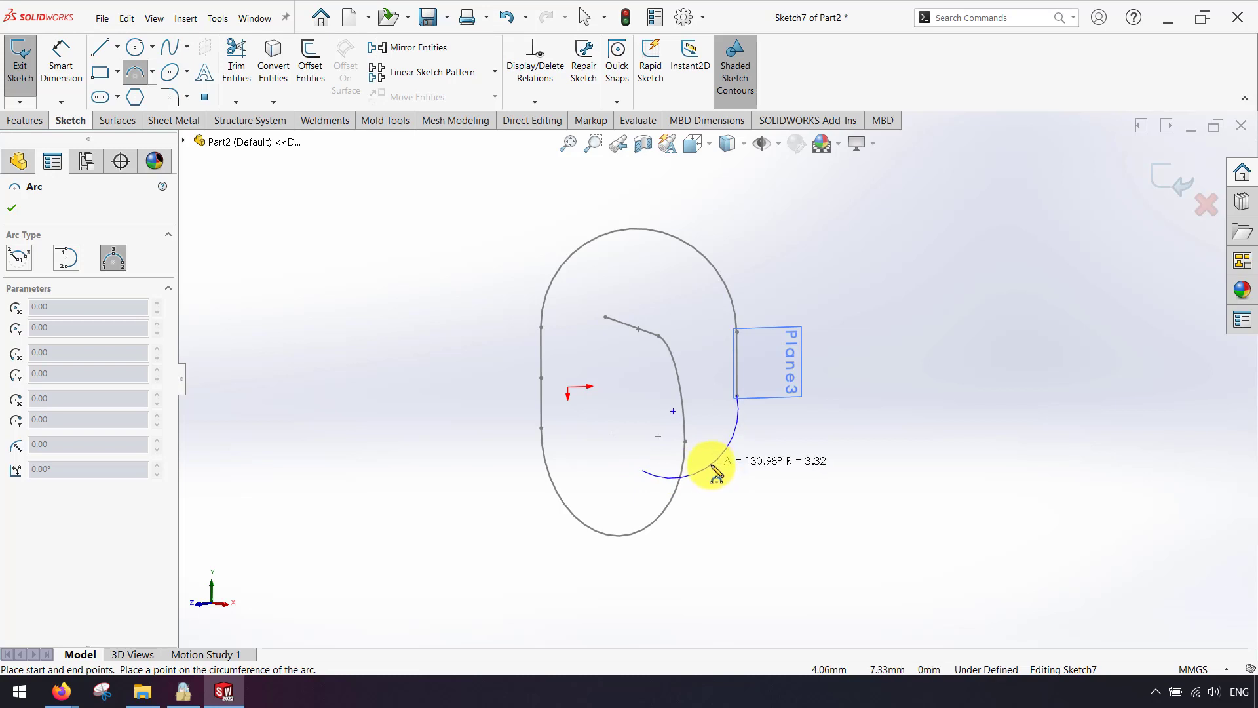
pyautogui.press('Escape')
pyautogui.click(140, 73)
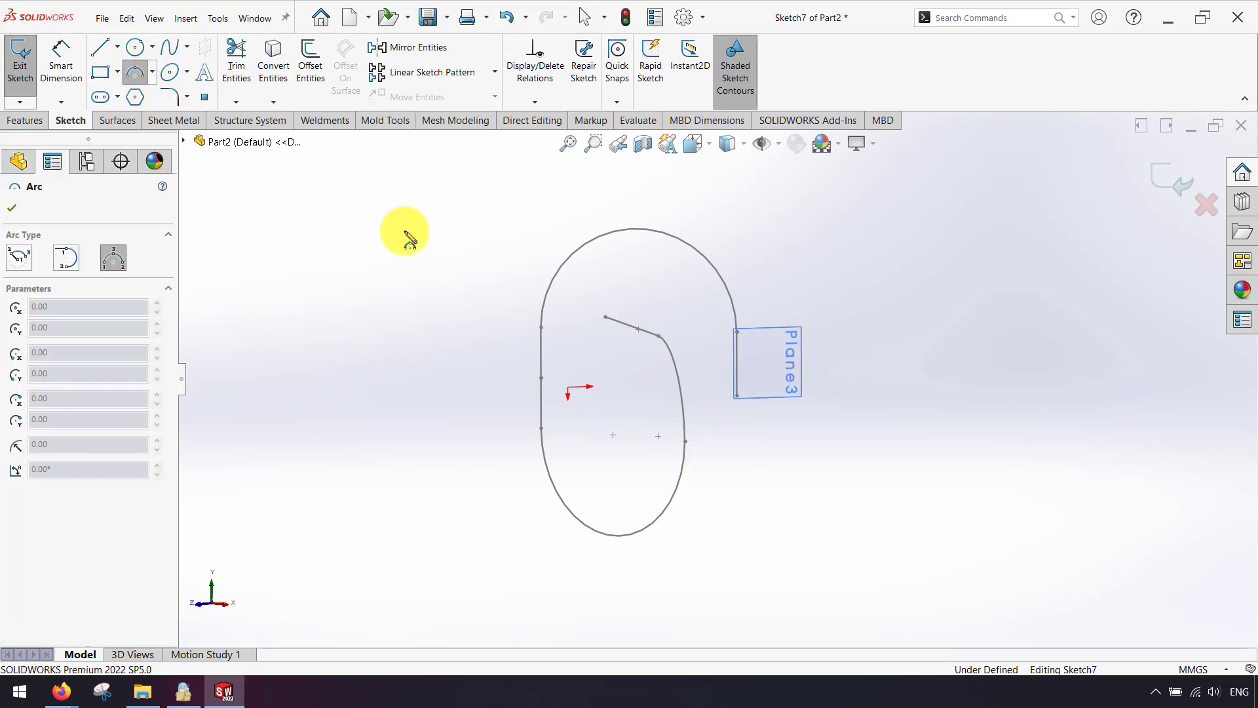
pyautogui.click(737, 332)
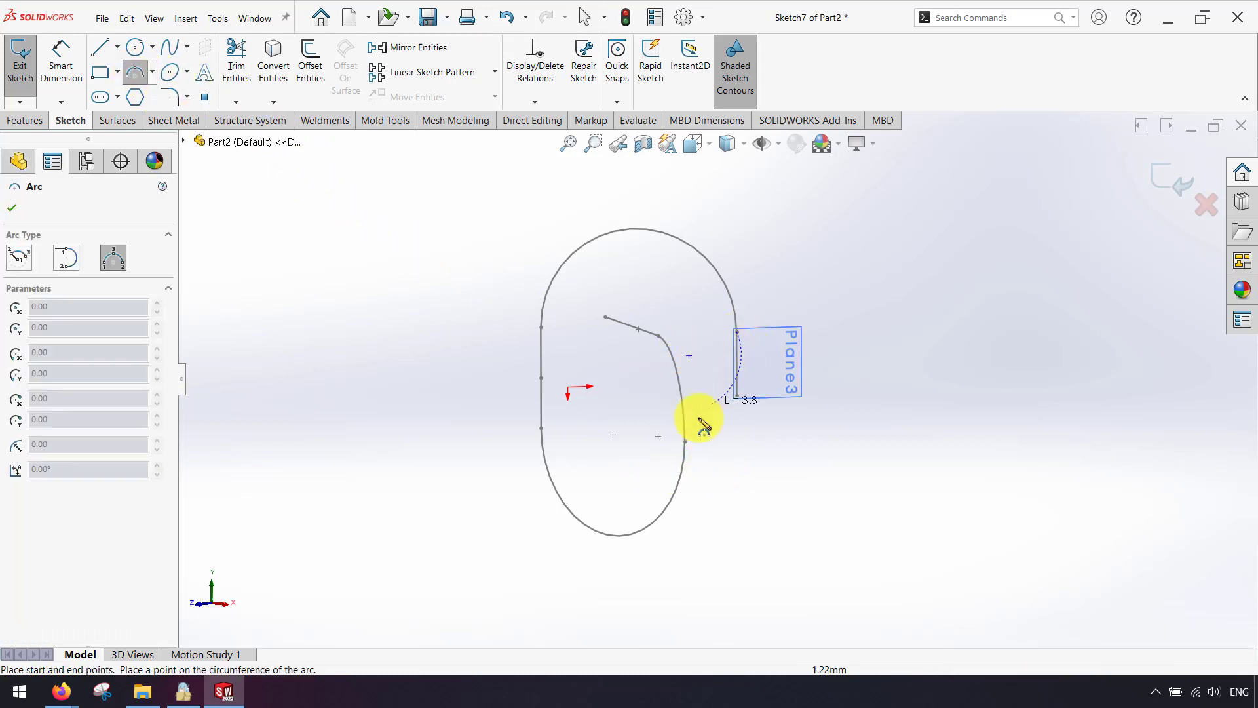
pyautogui.click(623, 447)
pyautogui.click(668, 451)
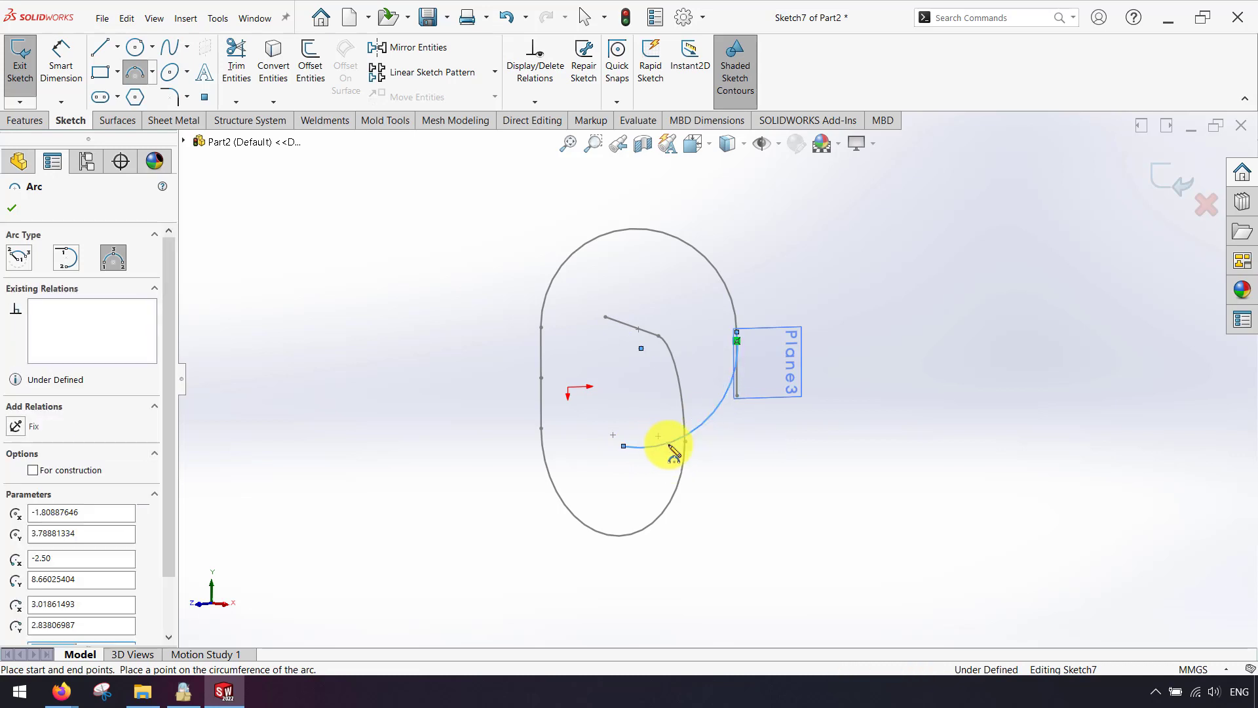
pyautogui.press('Escape')
# Make the new arc tangent to the outer arc and dimension its radius to 5 mm.
pyautogui.click(736, 341)
pyautogui.keyDown('ctrl'); pyautogui.click(733, 308); pyautogui.keyUp('ctrl')
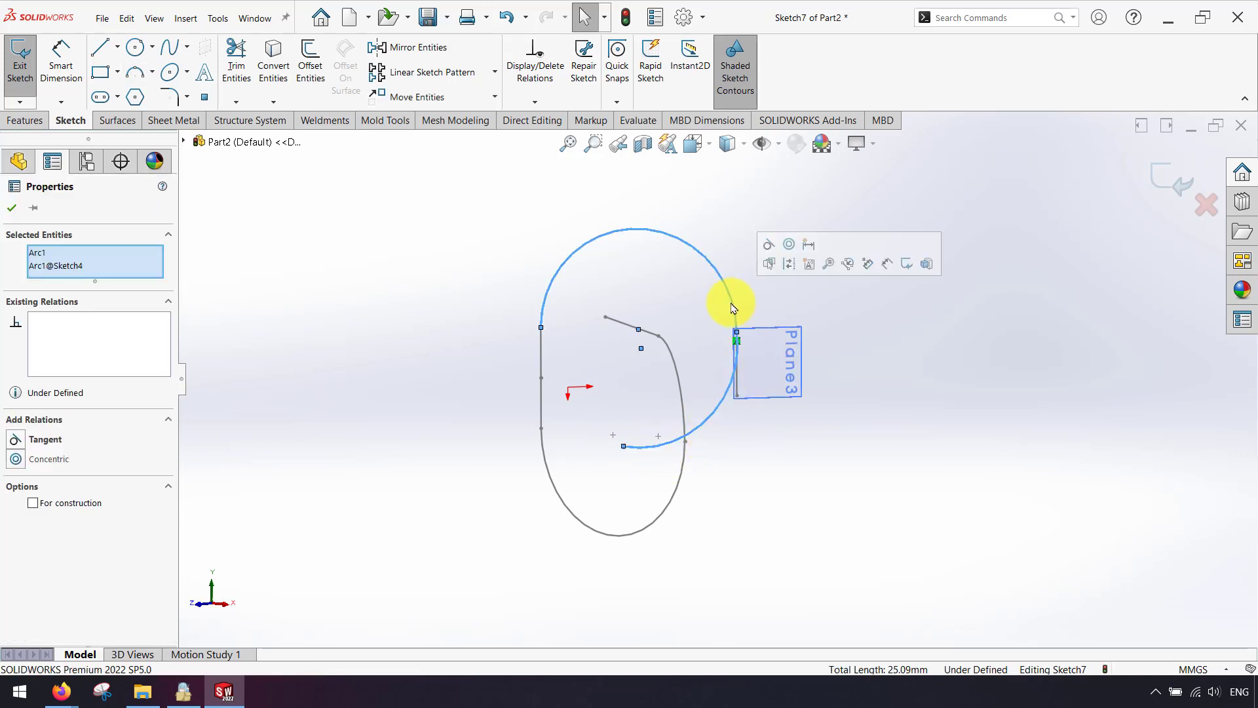
pyautogui.click(772, 245)
pyautogui.click(722, 469)
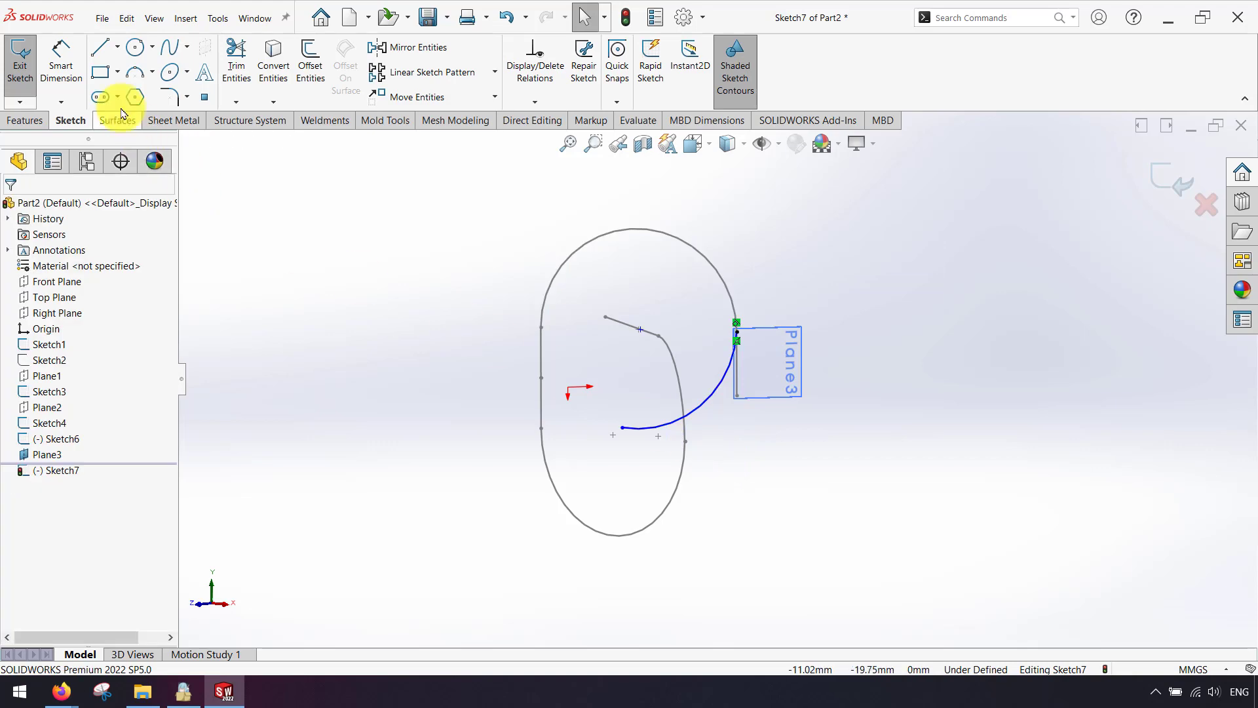
pyautogui.click(61, 61)
pyautogui.click(707, 411)
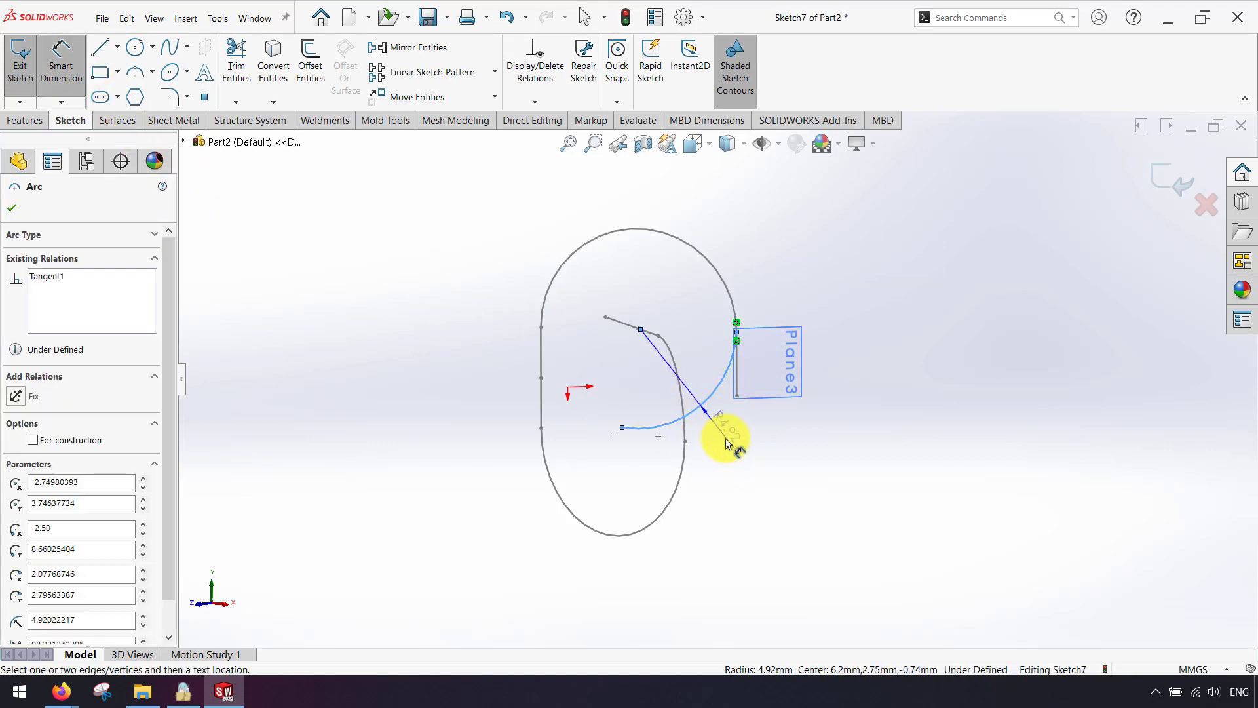
pyautogui.click(734, 448)
pyautogui.press('Return')
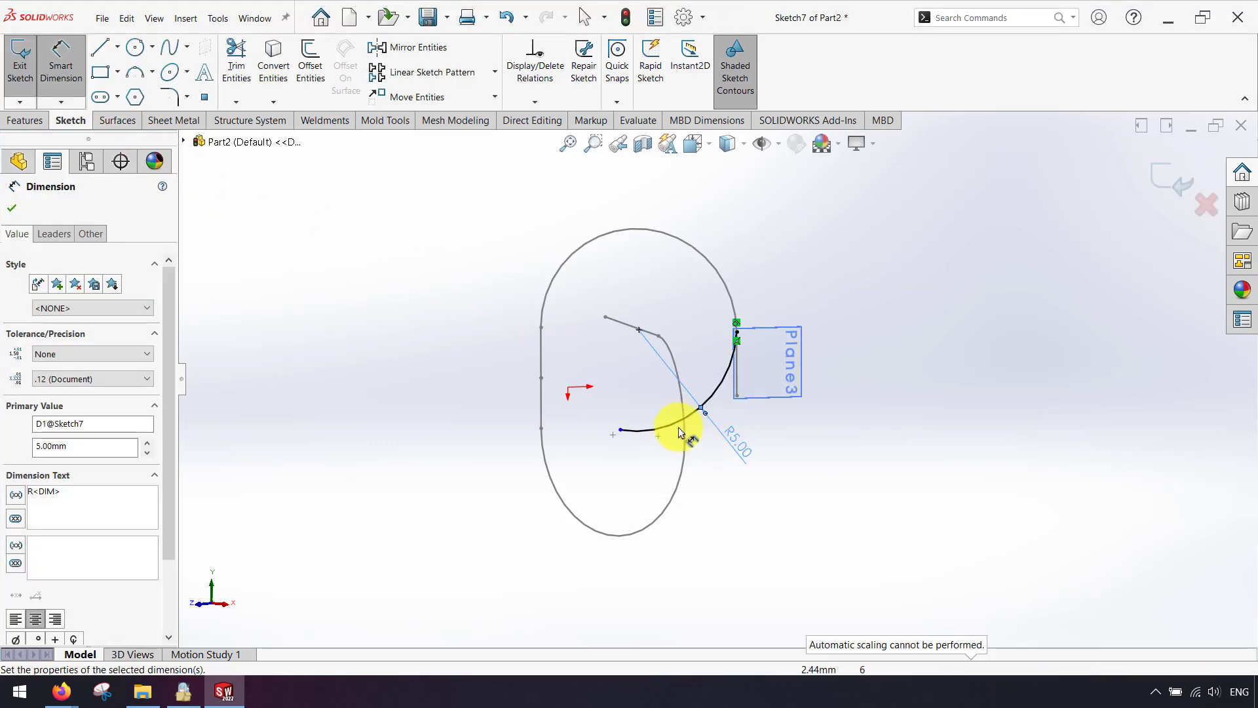
pyautogui.press('Escape')
# Align the arc's free end horizontally with the inner bend point, then draw a line leftward from it.
pyautogui.click(621, 431)
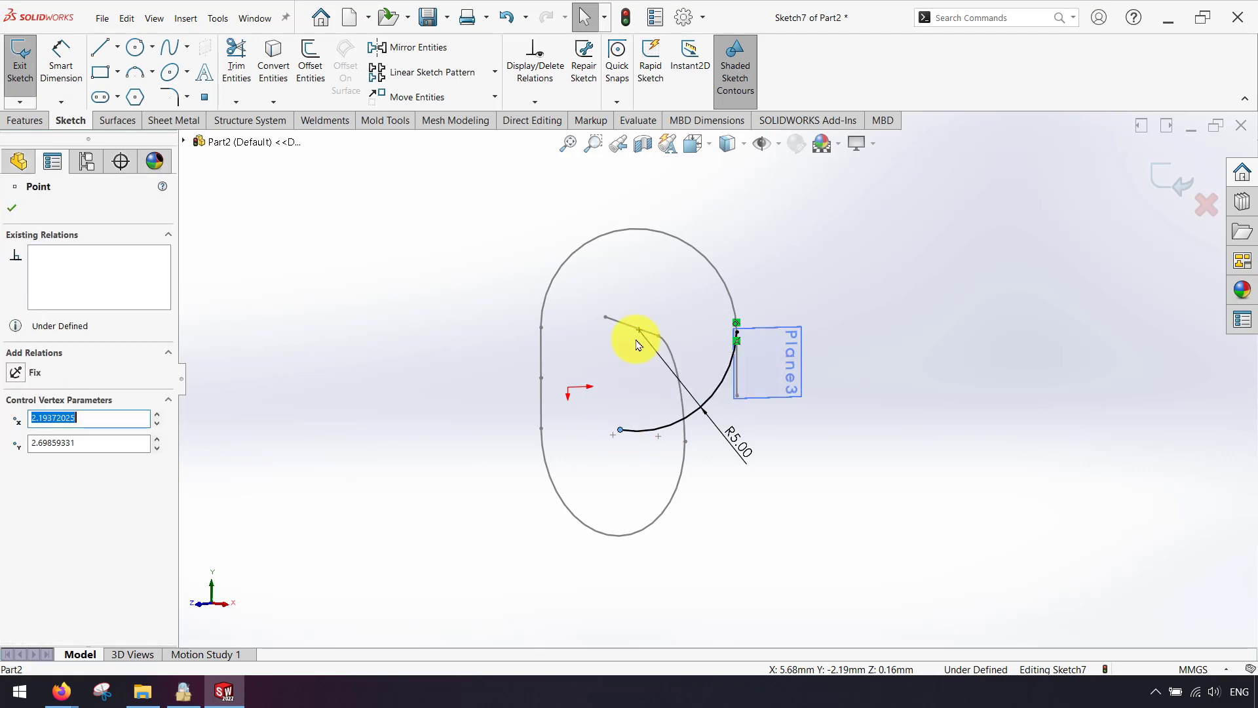
pyautogui.keyDown('ctrl'); pyautogui.click(640, 333); pyautogui.keyUp('ctrl')
pyautogui.click(677, 273)
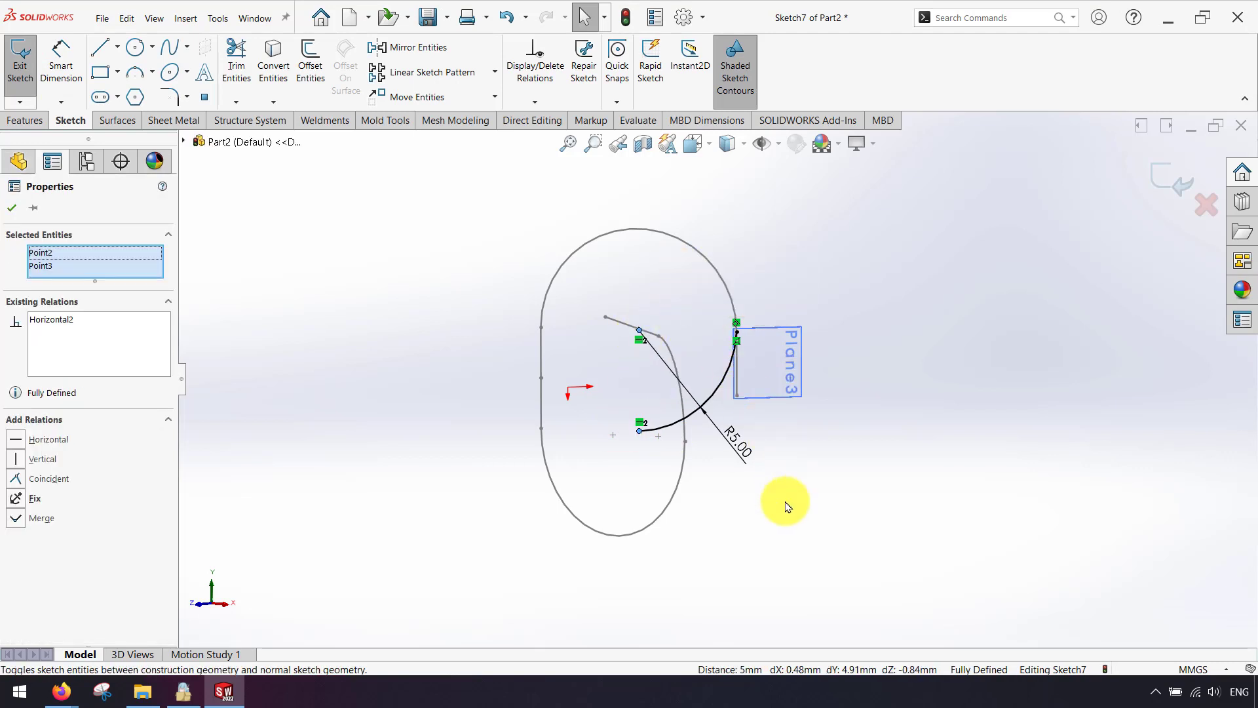
pyautogui.click(778, 507)
pyautogui.click(101, 47)
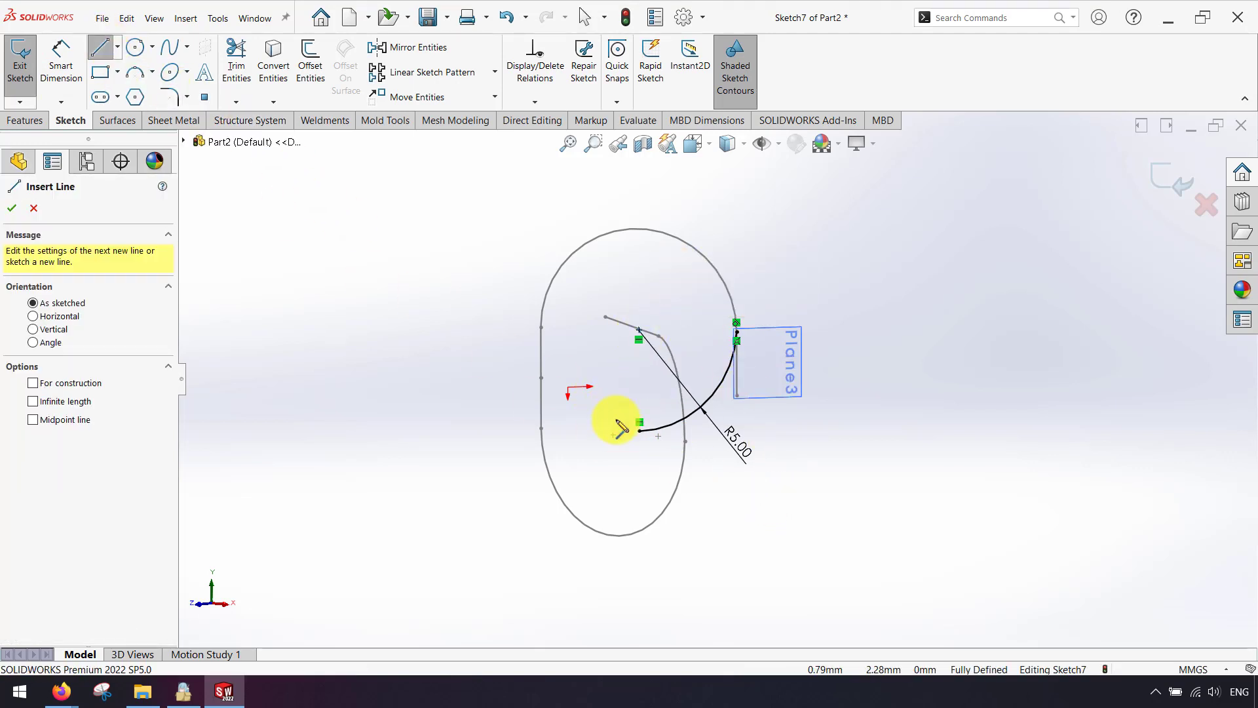
pyautogui.click(640, 431)
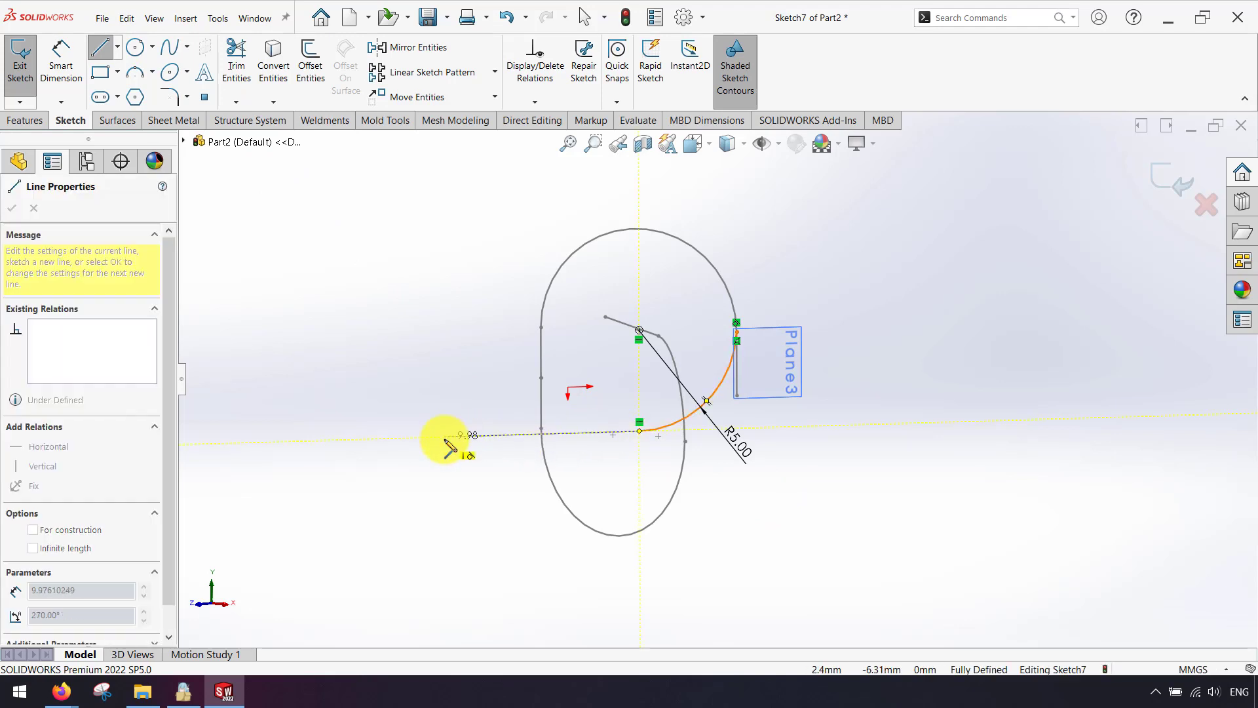
pyautogui.click(445, 437)
pyautogui.press('Escape')
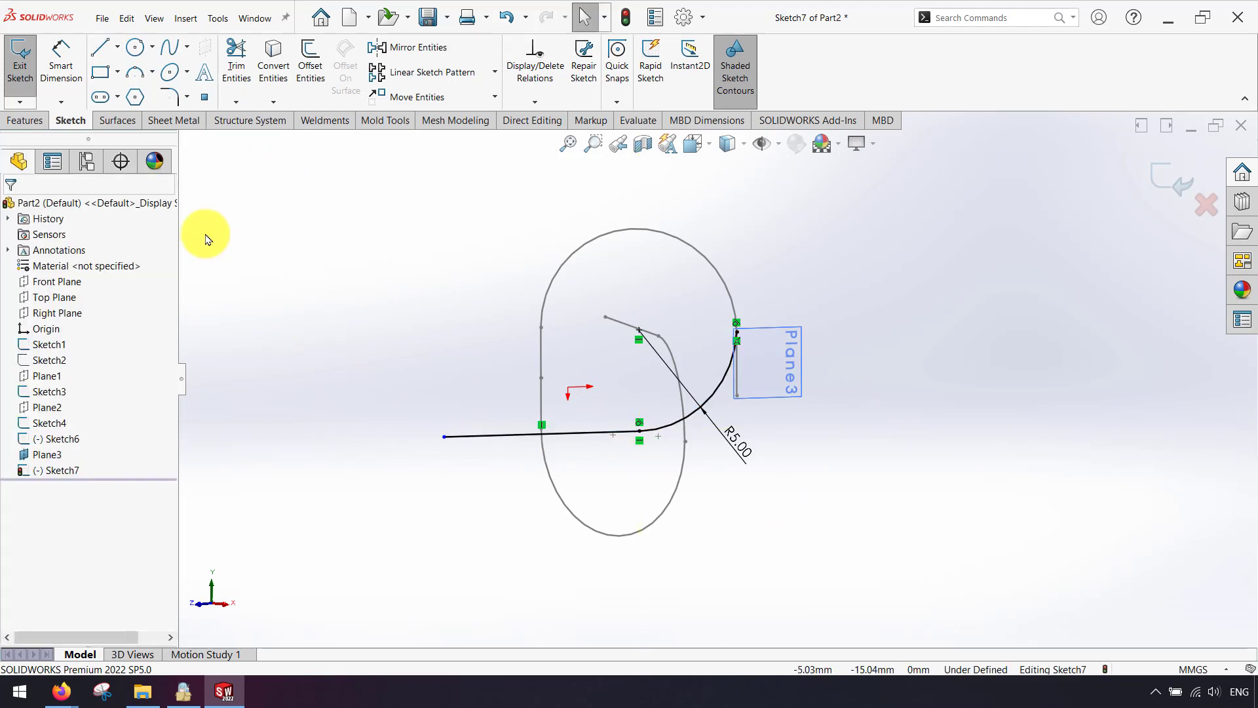
# Dimension the straight line to 10 mm and exit Sketch7.
pyautogui.click(61, 62)
pyautogui.click(493, 438)
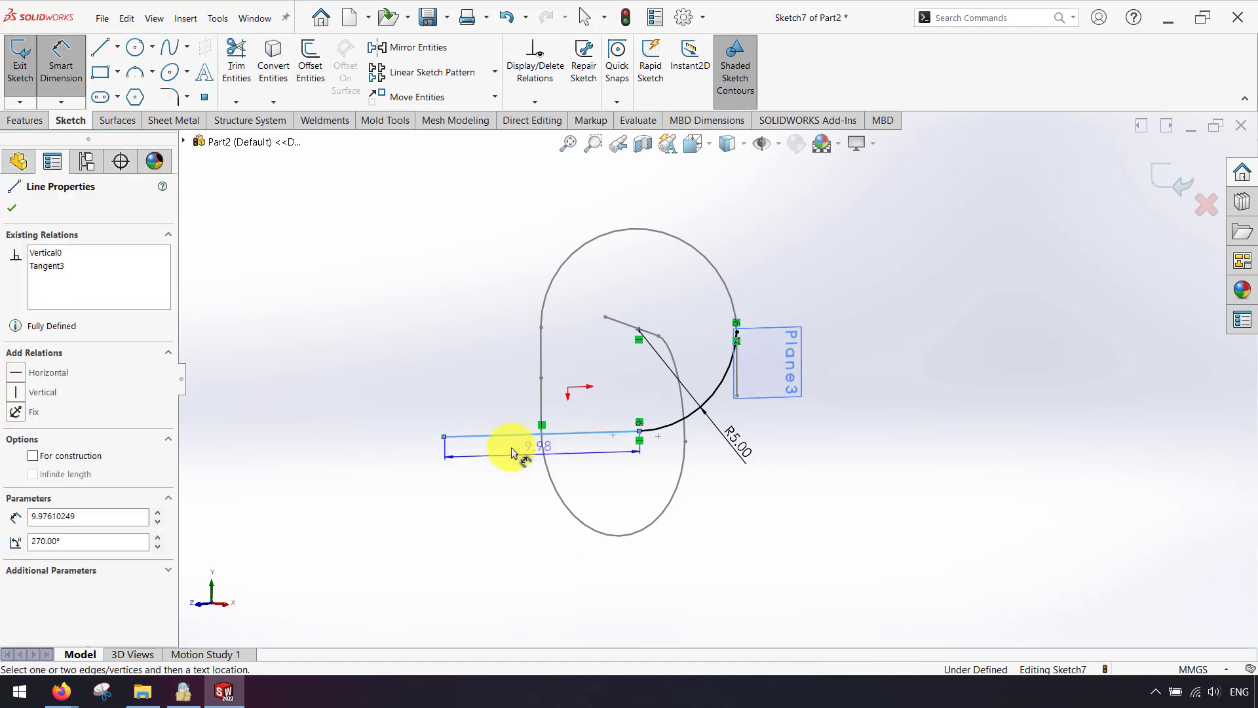
pyautogui.click(523, 461)
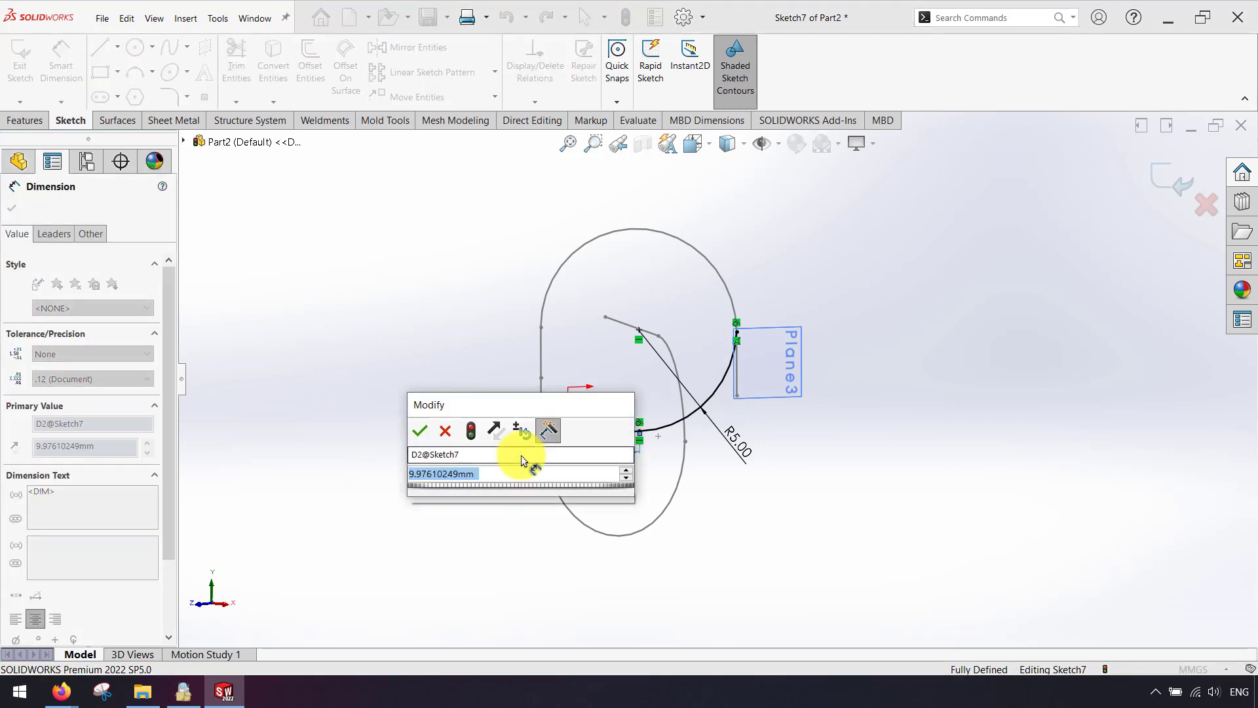
pyautogui.write('10')
pyautogui.press('Return')
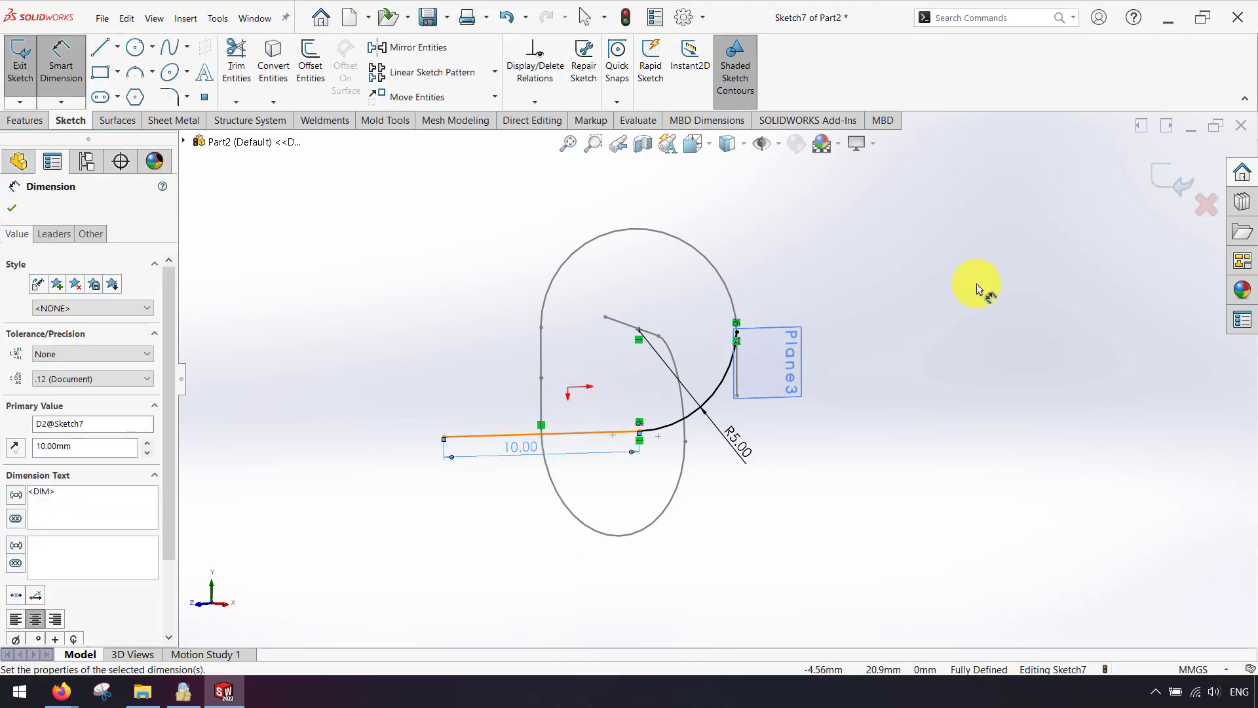
pyautogui.click(974, 286)
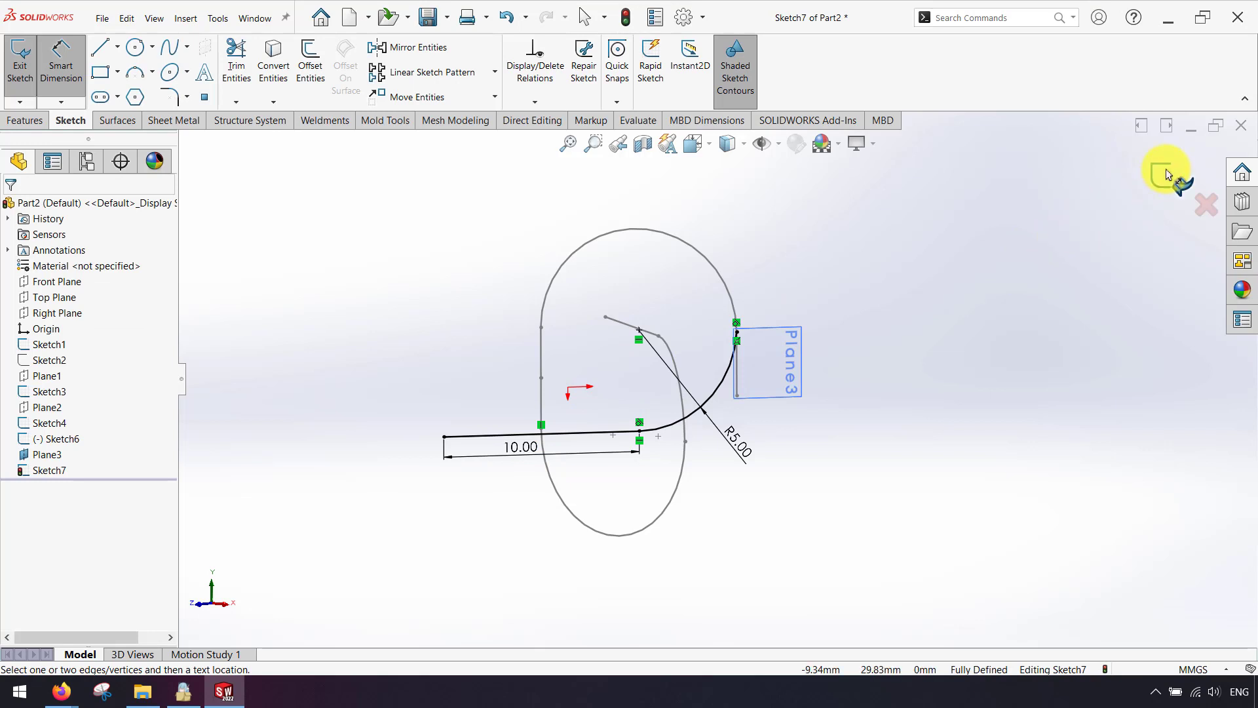
pyautogui.click(1166, 174)
# Hide Plane3 and Sketch6, then snap the view to Front (Ctrl+1).
pyautogui.click(784, 382)
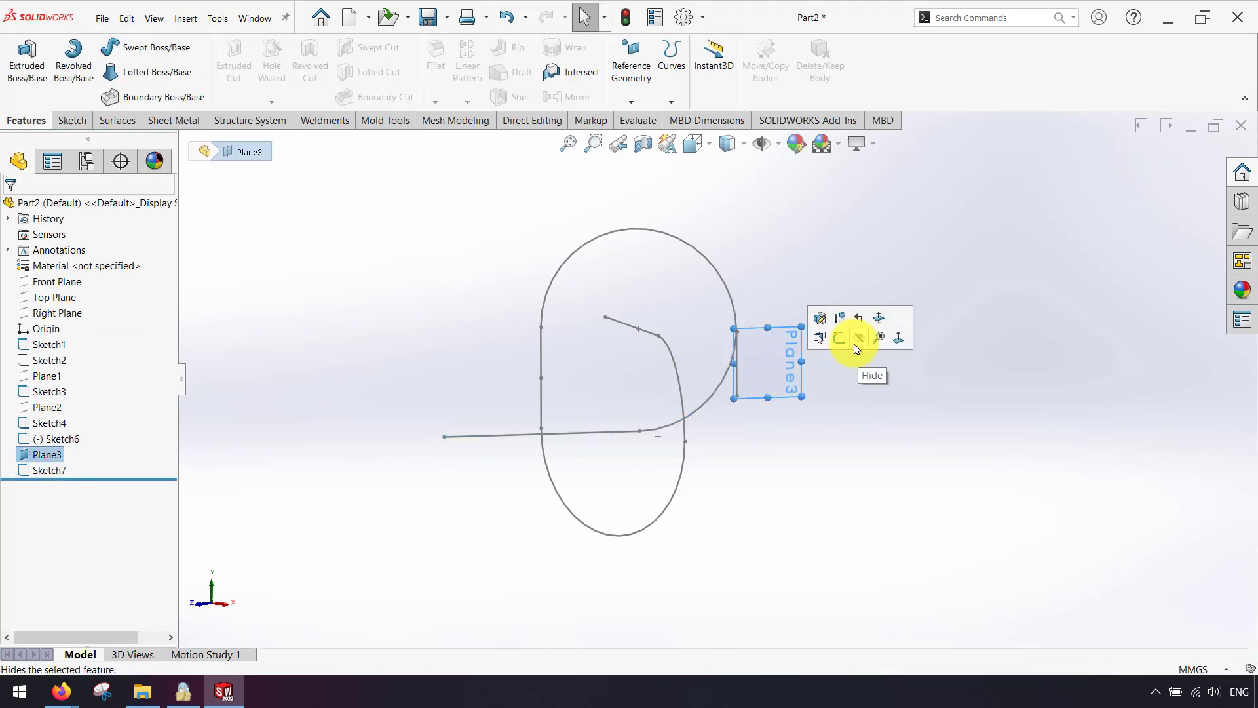
pyautogui.click(856, 350)
pyautogui.click(738, 383)
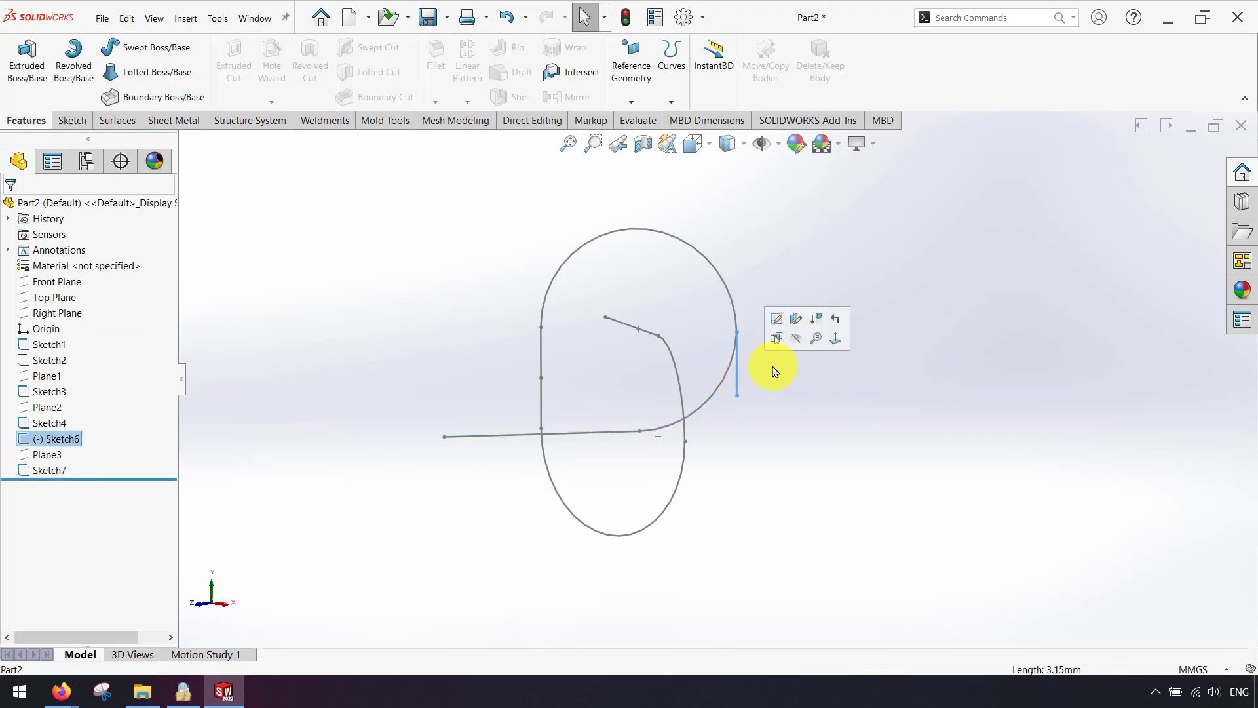
pyautogui.click(798, 344)
pyautogui.moveTo(744, 385)
pyautogui.mouseDown(button='middle')
pyautogui.moveTo(834, 384)
pyautogui.moveTo(907, 421)
pyautogui.moveTo(471, 379)
pyautogui.mouseUp(button='middle')
pyautogui.hotkey('ctrl', '1')
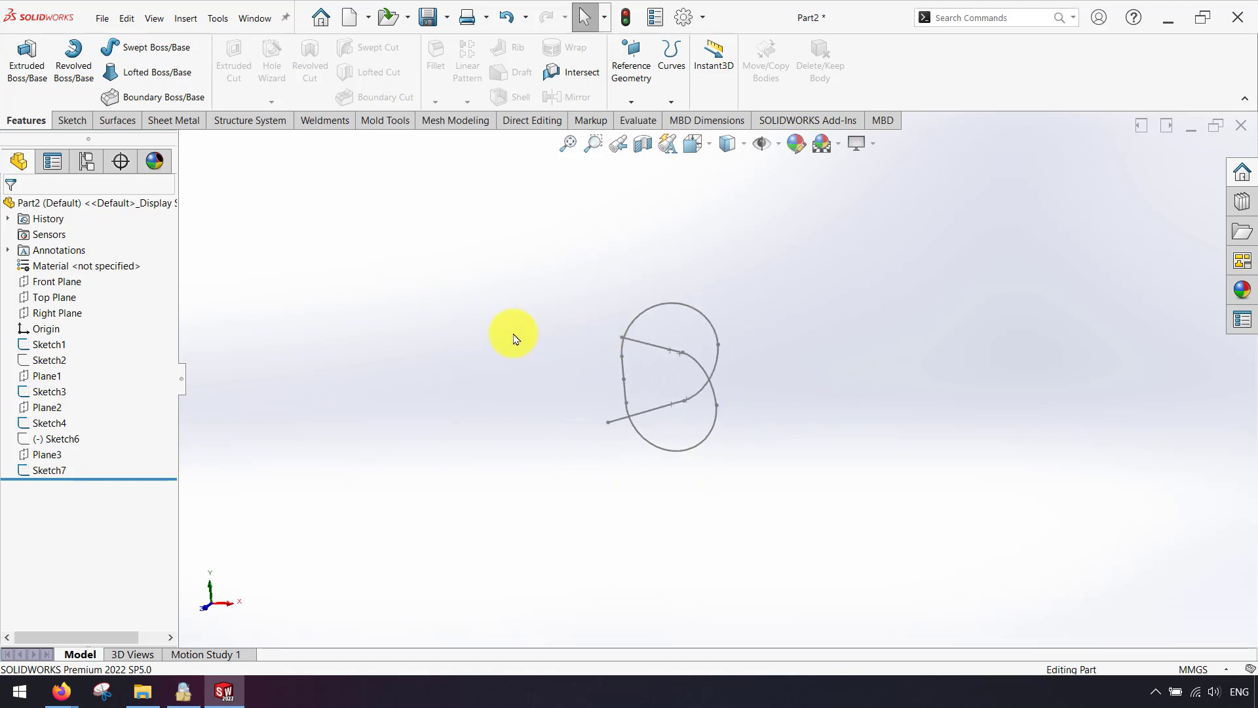
# Create CompCurve2 by picking Sketch7, Sketch4, Sketch1 and Sketch3 as one composite curve.
pyautogui.click(682, 94)
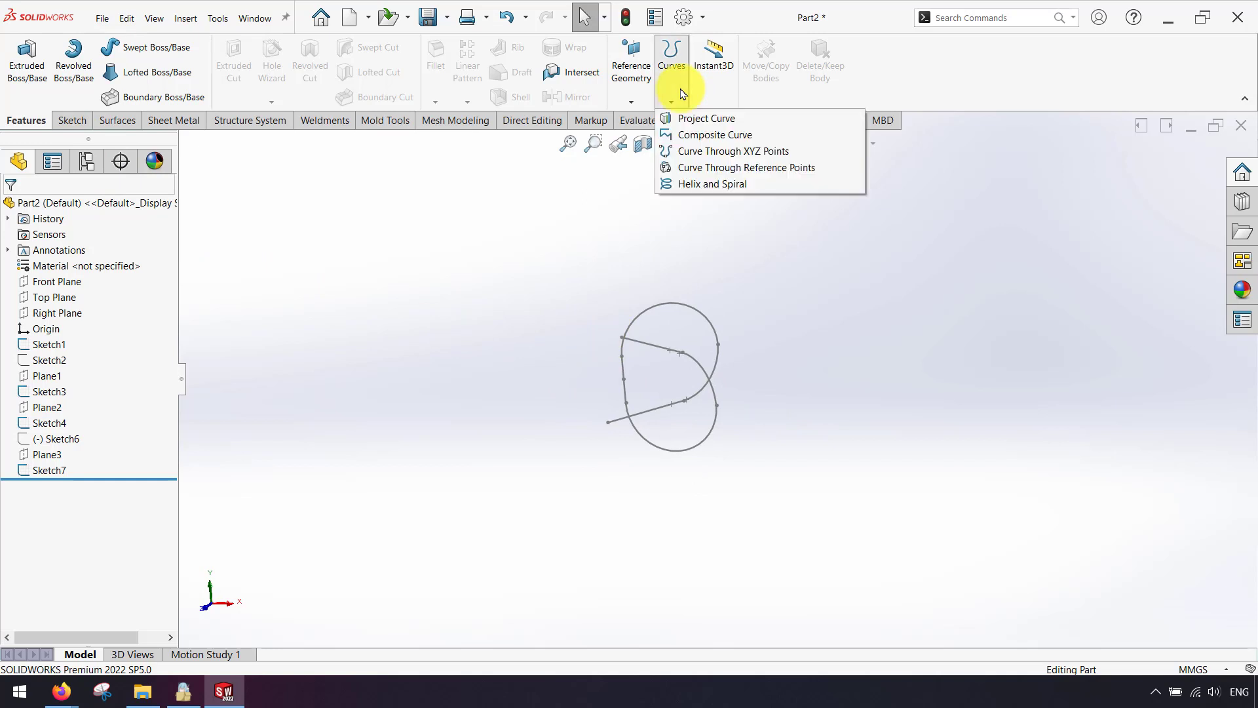
pyautogui.click(715, 134)
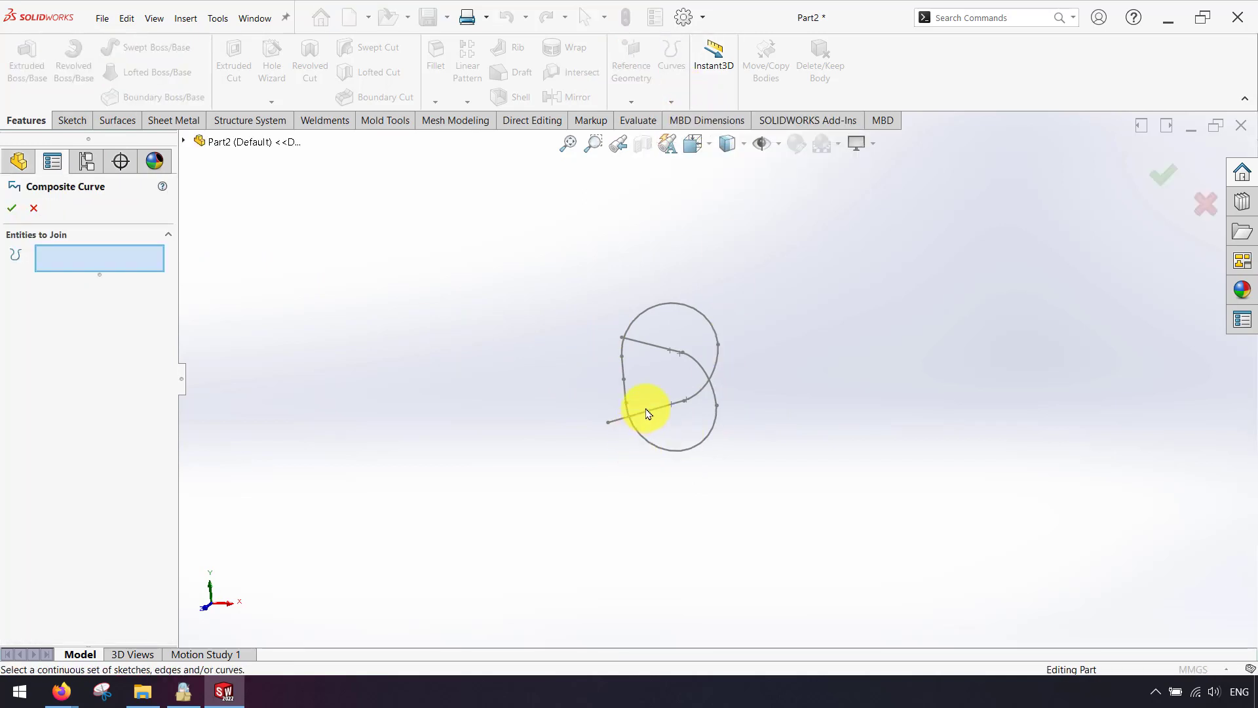
pyautogui.click(668, 410)
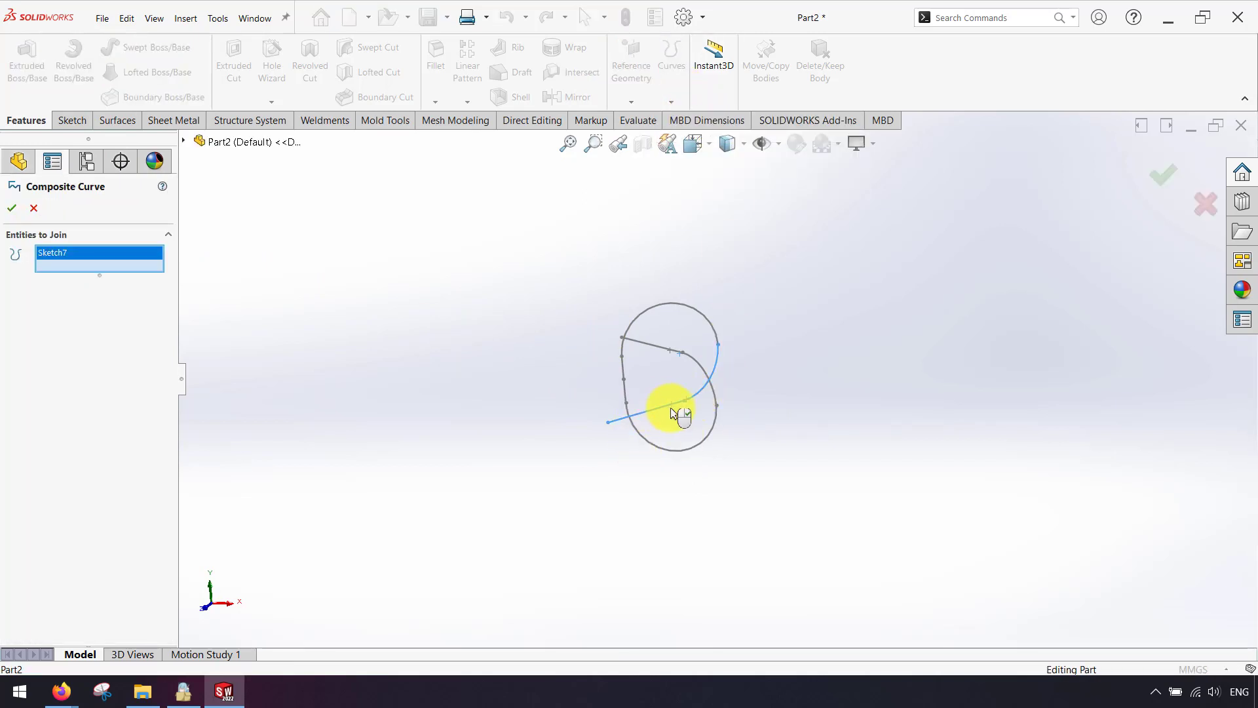
pyautogui.click(712, 326)
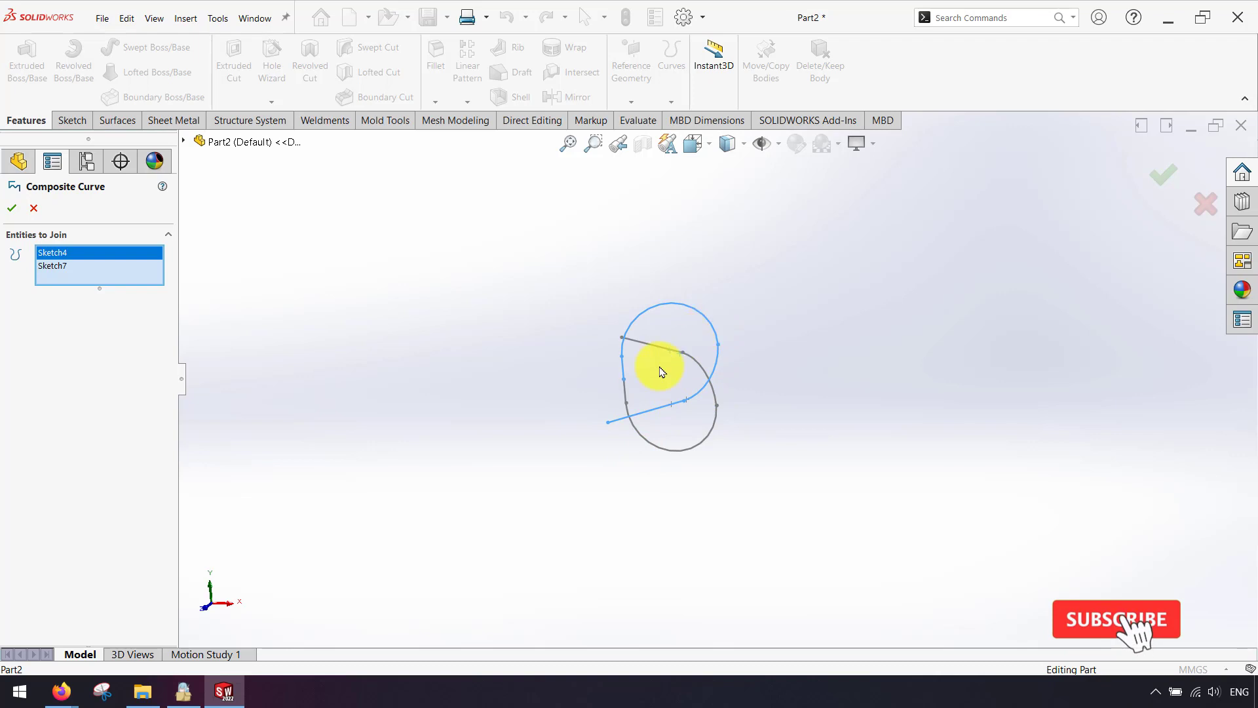
pyautogui.click(626, 399)
pyautogui.click(697, 365)
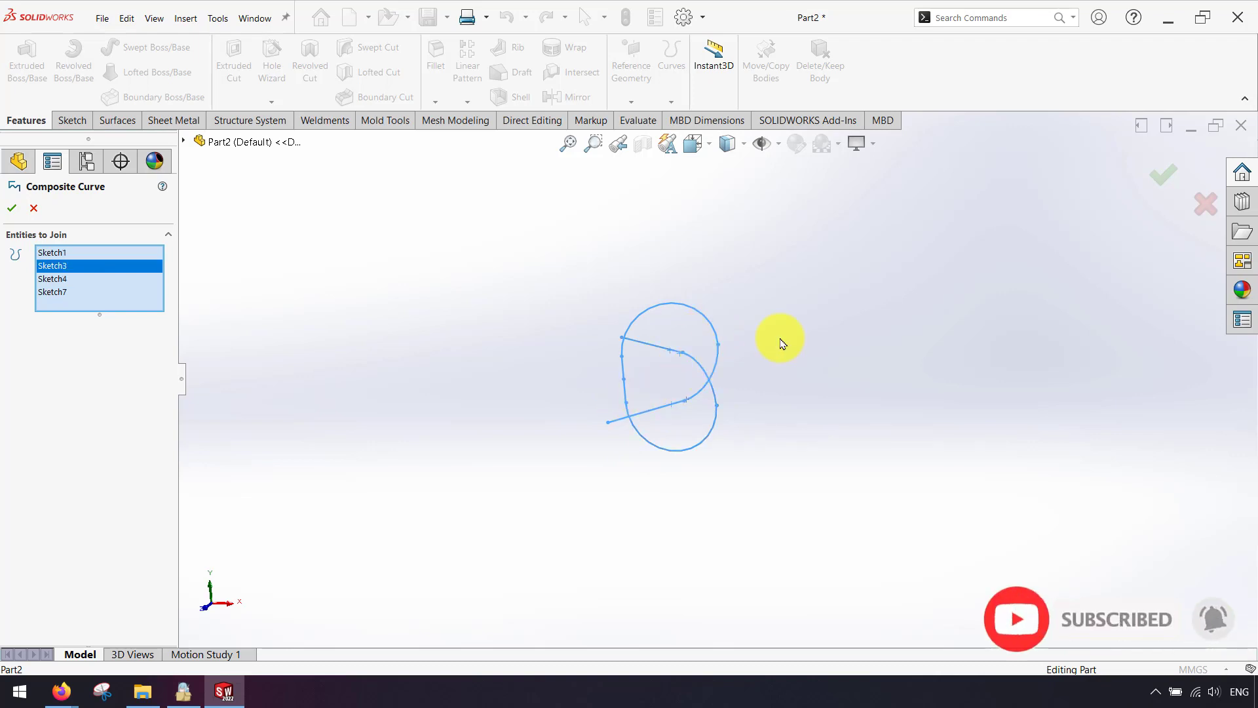
pyautogui.click(1157, 186)
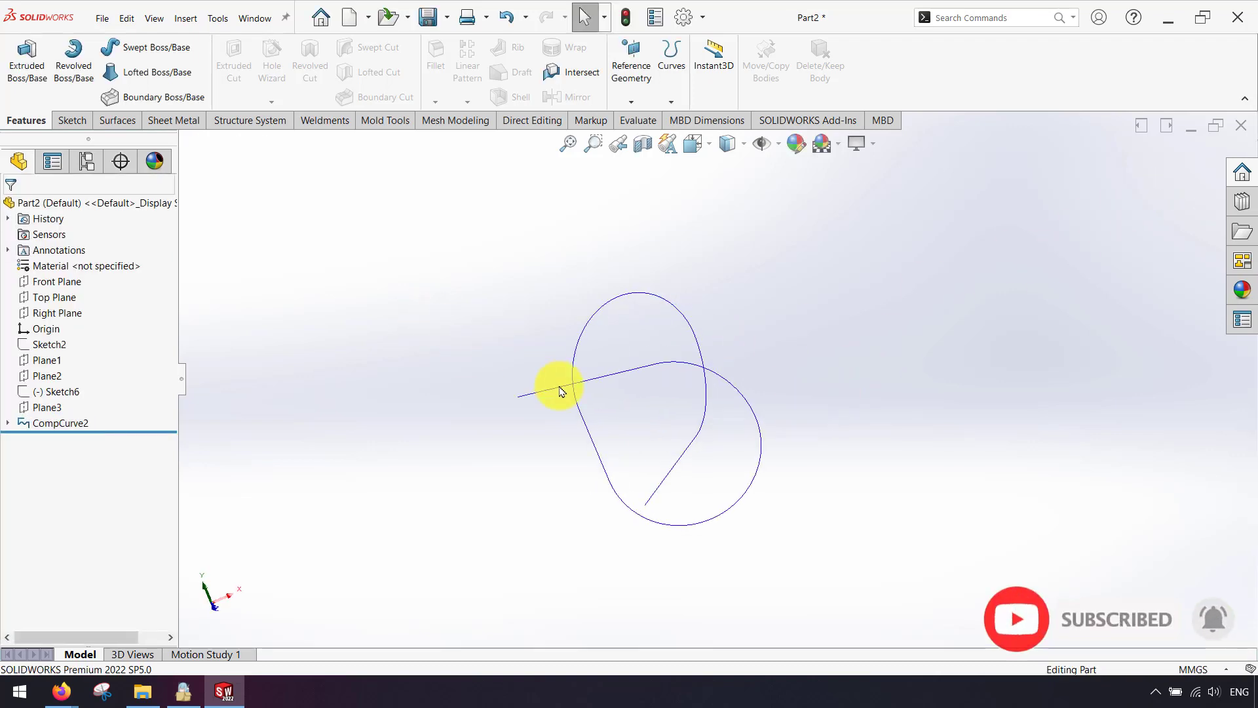
# Sweep a 4.99 mm circular profile along CompCurve2 to create the Sweep3 knot tube.
pyautogui.moveTo(351, 183)
pyautogui.mouseDown(button='middle')
pyautogui.moveTo(504, 334)
pyautogui.moveTo(415, 393)
pyautogui.moveTo(402, 286)
pyautogui.mouseUp(button='middle')
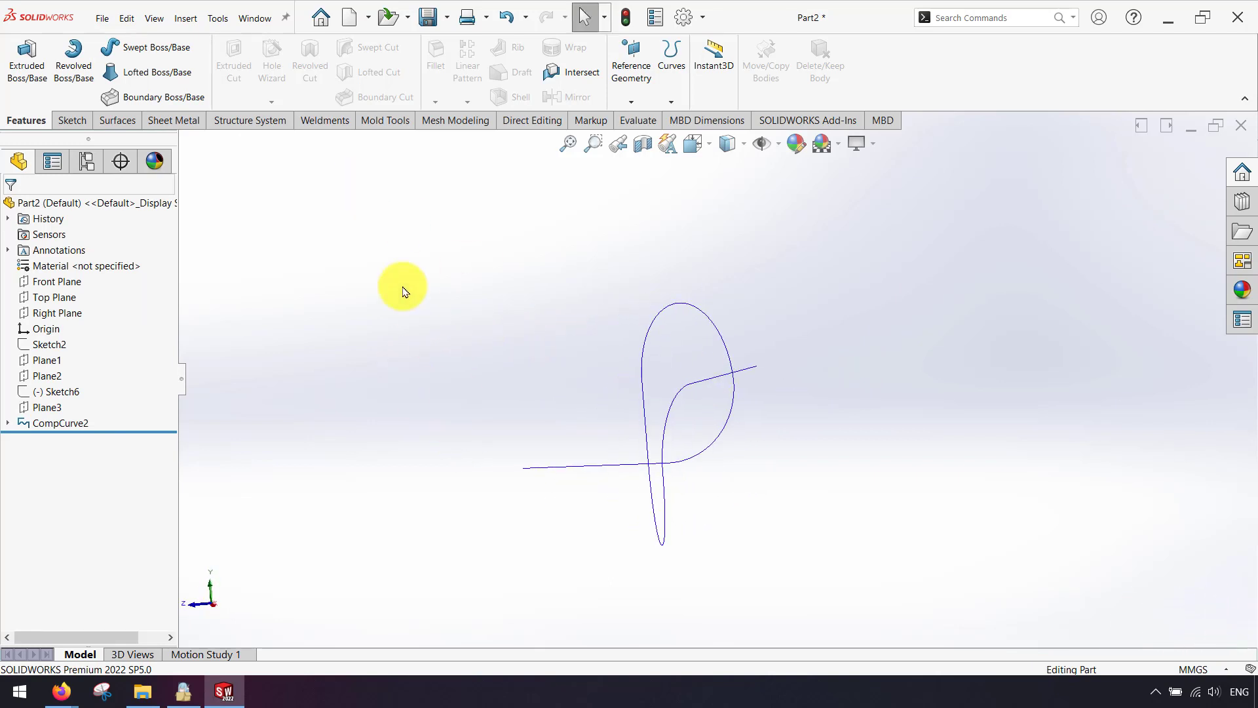
pyautogui.click(129, 52)
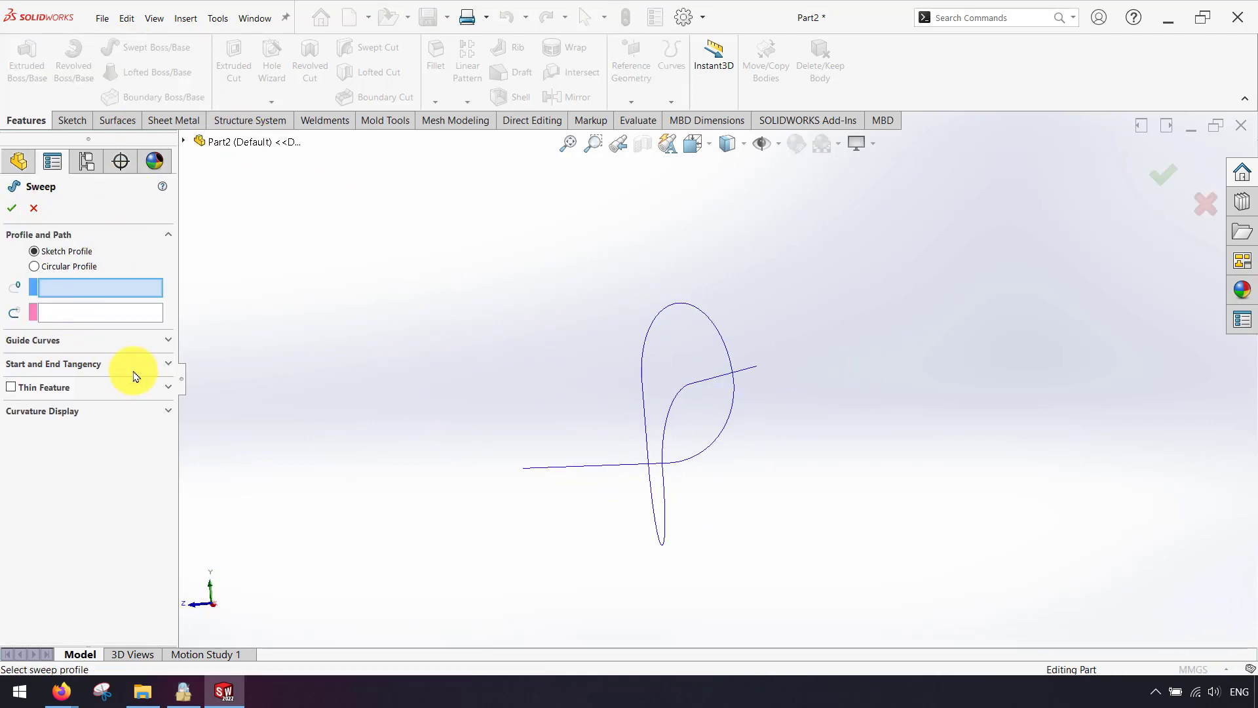
pyautogui.click(86, 266)
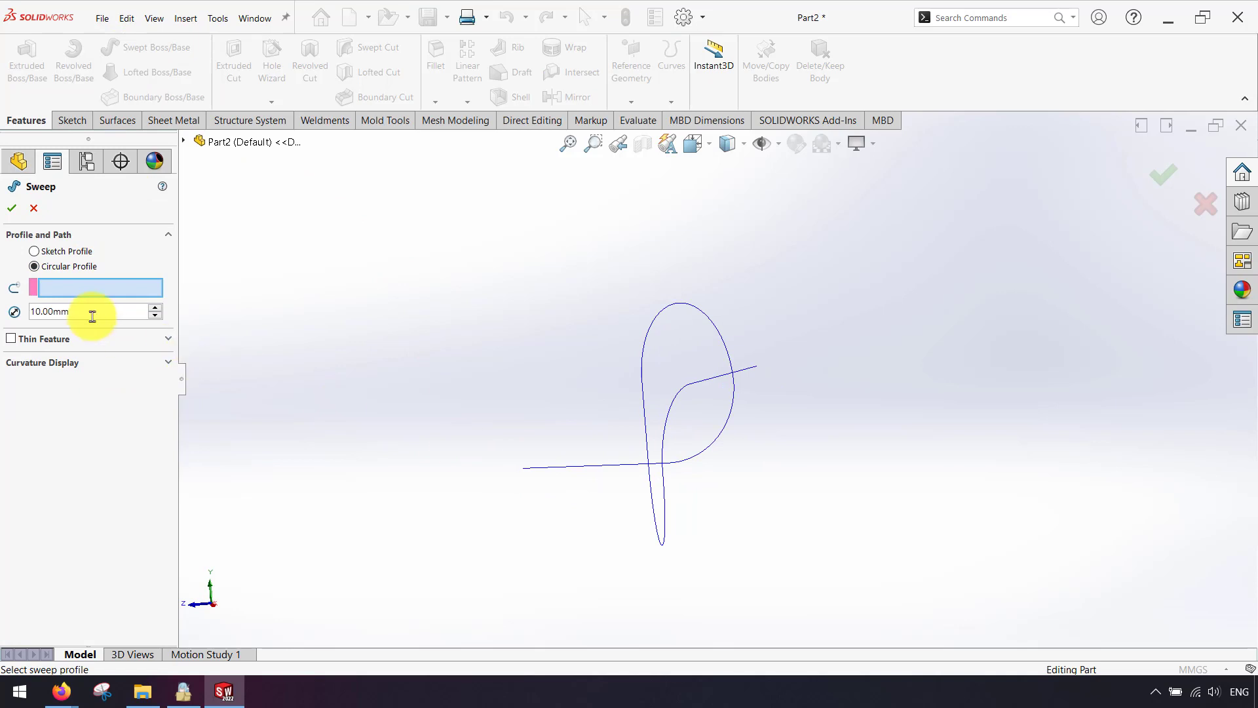
pyautogui.write('4.99')
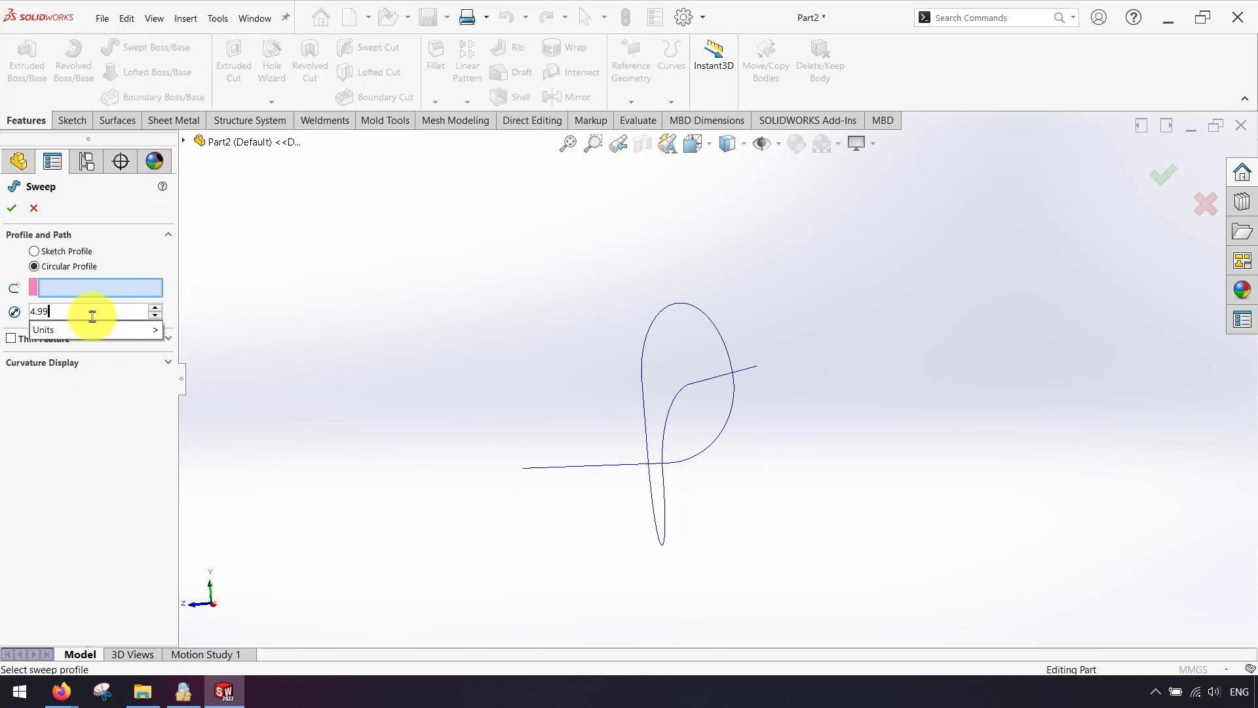
pyautogui.click(561, 476)
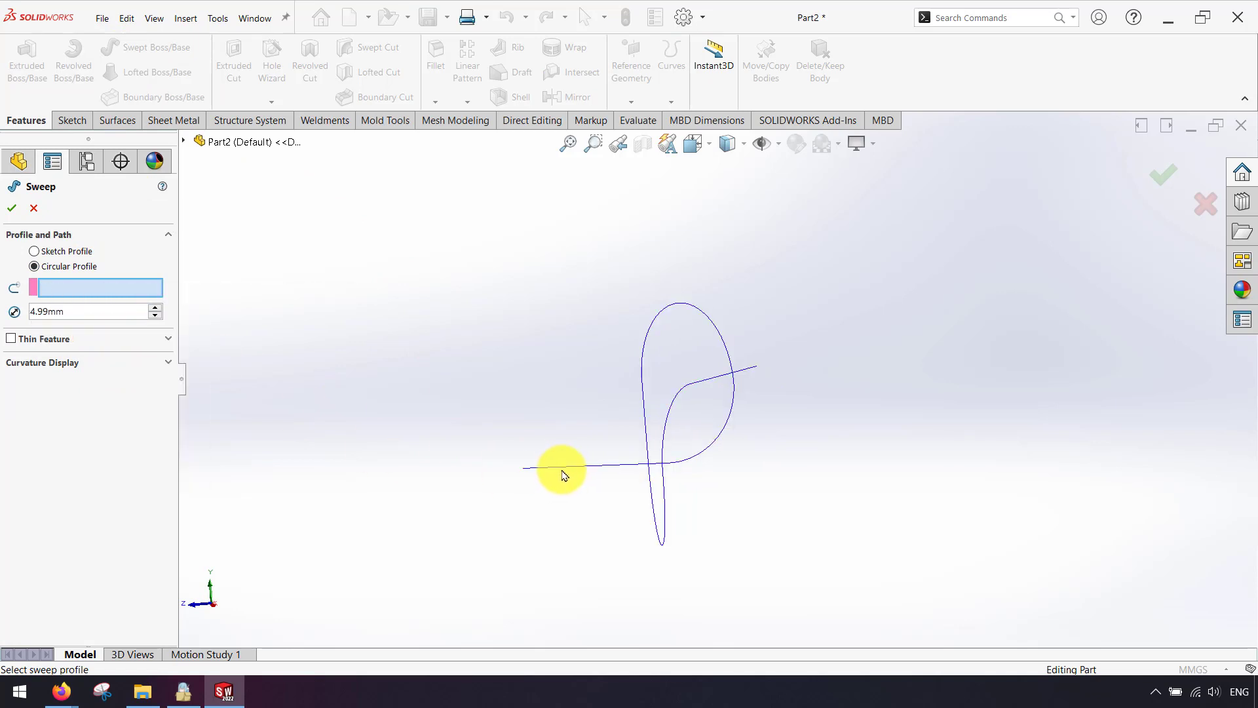
pyautogui.click(566, 469)
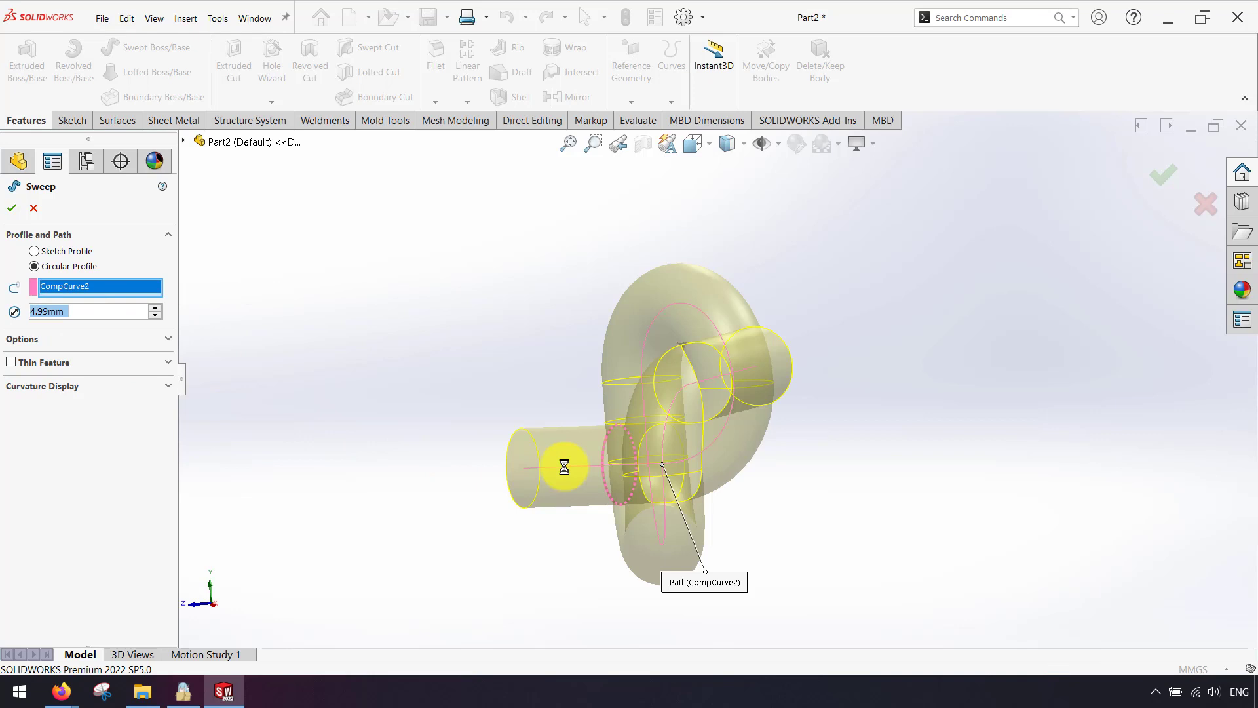
pyautogui.click(1181, 176)
pyautogui.click(75, 438)
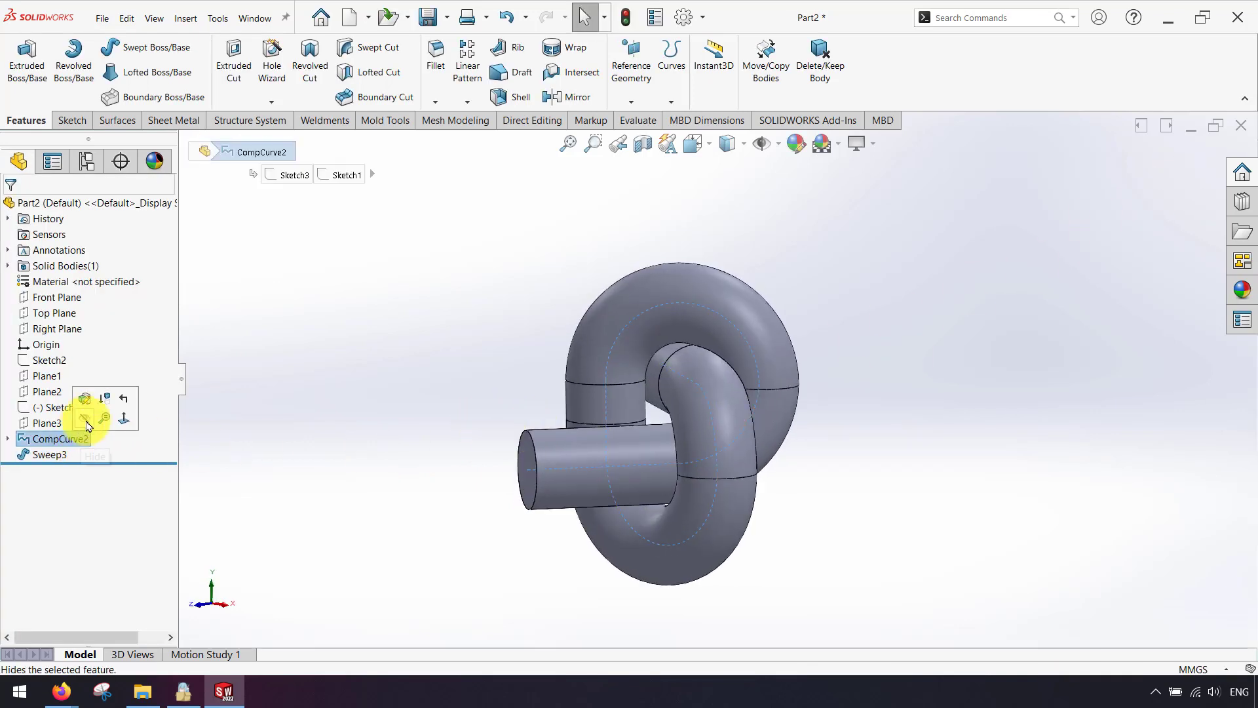
# Hide CompCurve2 and orbit the knot tube to inspect it.
pyautogui.click(91, 421)
pyautogui.moveTo(514, 427)
pyautogui.mouseDown(button='middle')
pyautogui.moveTo(918, 454)
pyautogui.moveTo(988, 568)
pyautogui.mouseUp(button='middle')
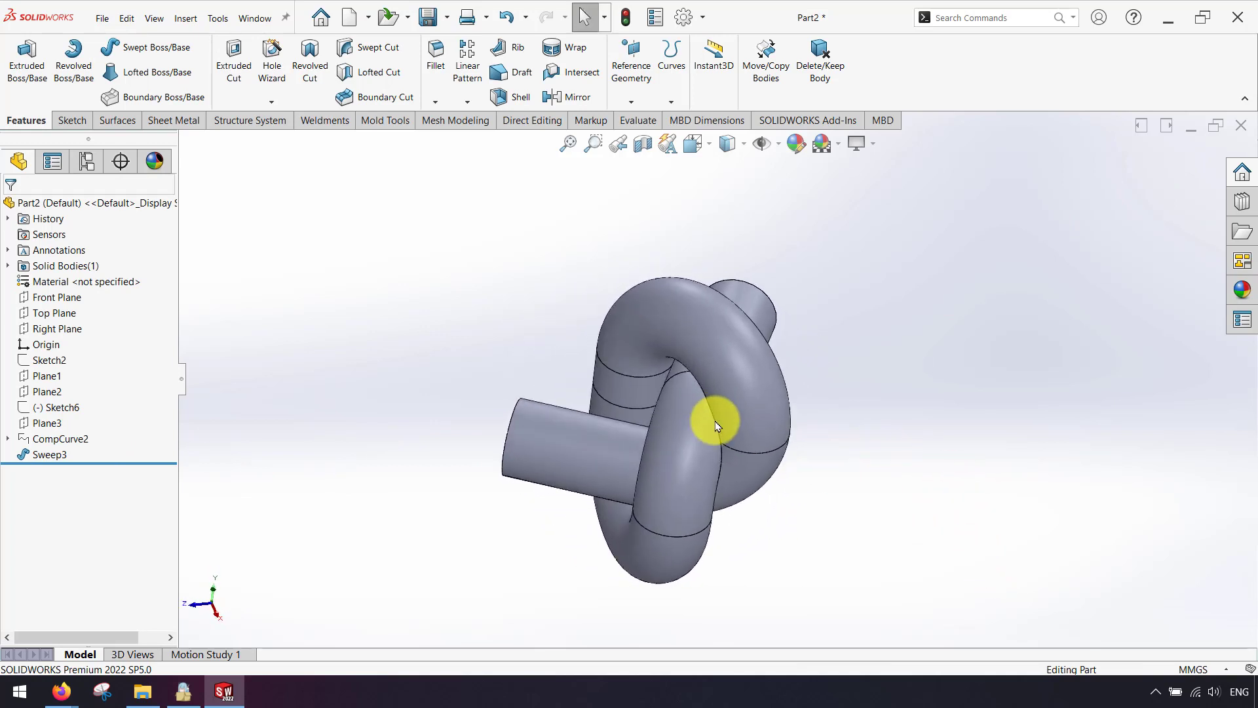
pyautogui.moveTo(710, 415)
pyautogui.mouseDown(button='middle')
pyautogui.moveTo(829, 537)
pyautogui.moveTo(758, 435)
pyautogui.moveTo(623, 295)
pyautogui.moveTo(758, 343)
pyautogui.mouseUp(button='middle')
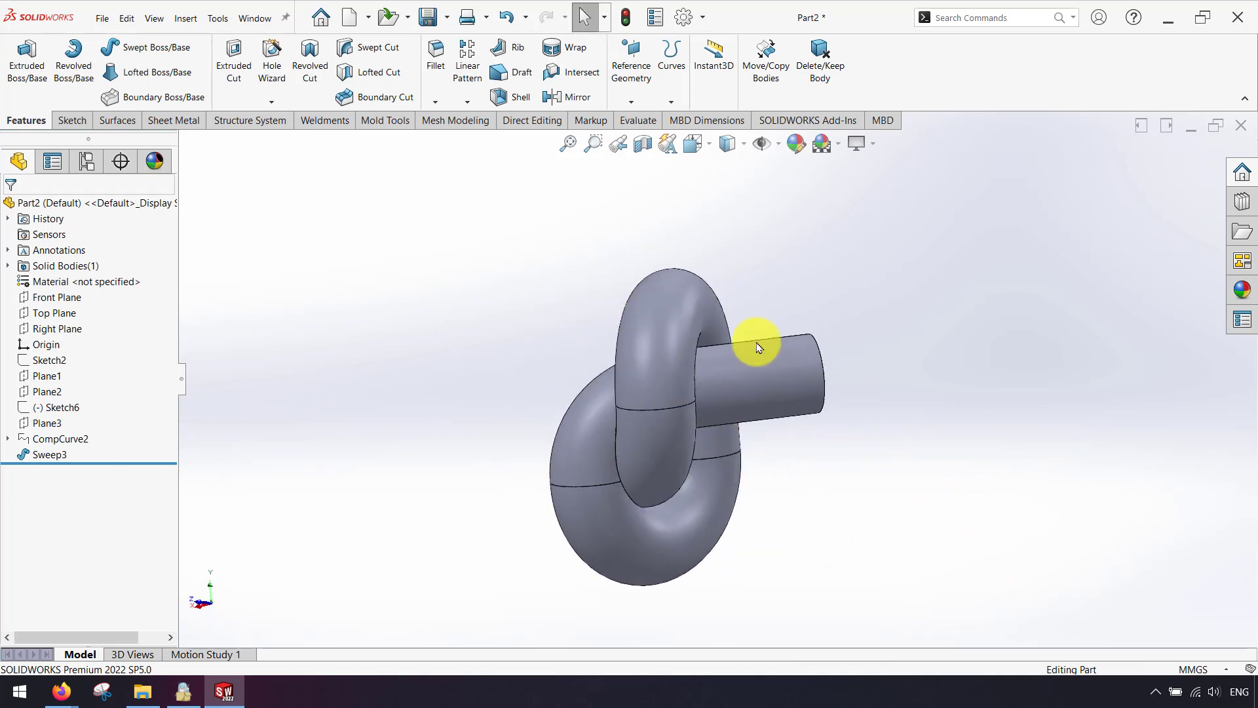
# Preview the knot with RealView graphics and Shaded display, then turn RealView off.
pyautogui.click(871, 143)
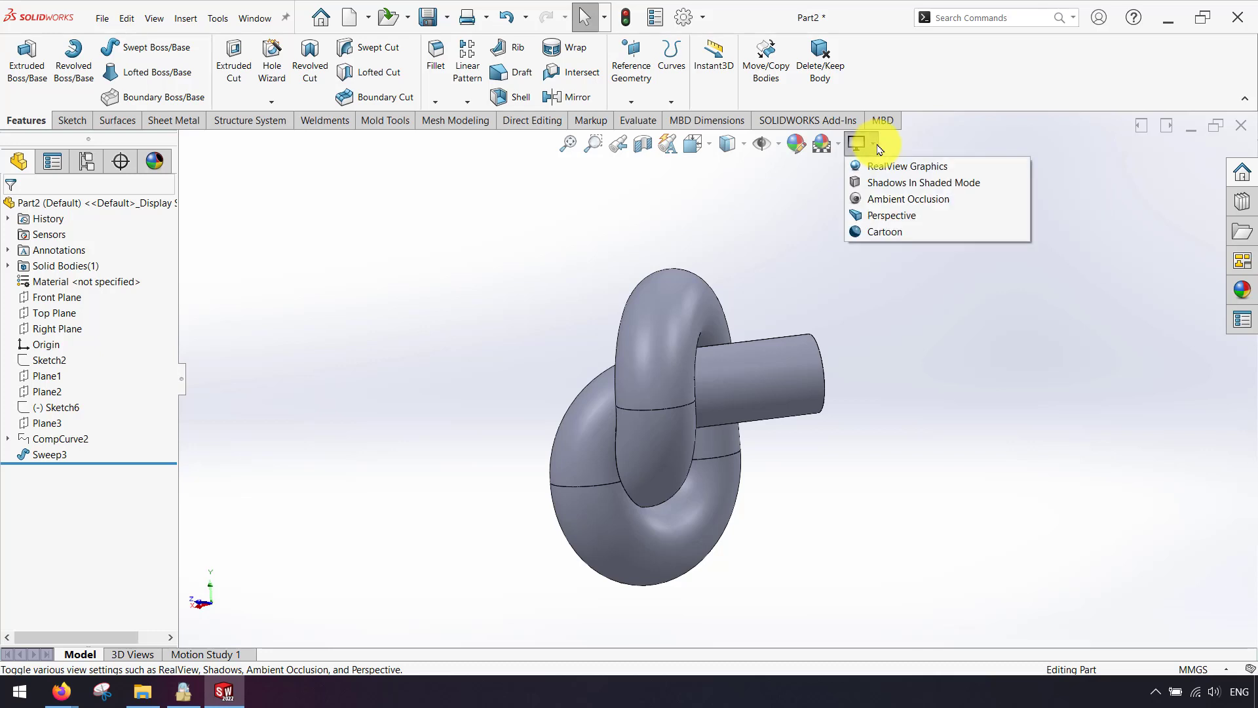
pyautogui.click(884, 167)
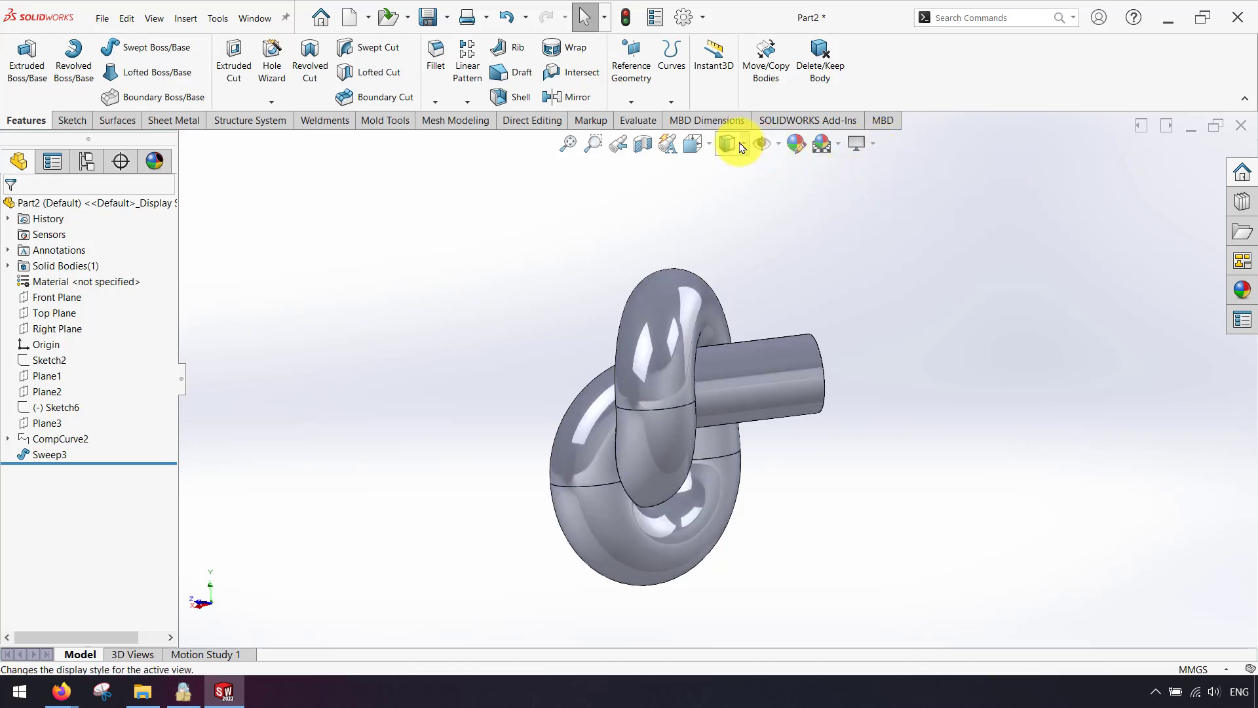
pyautogui.click(721, 197)
pyautogui.moveTo(538, 365)
pyautogui.mouseDown(button='middle')
pyautogui.moveTo(665, 379)
pyautogui.moveTo(744, 412)
pyautogui.moveTo(702, 421)
pyautogui.moveTo(819, 242)
pyautogui.mouseUp(button='middle')
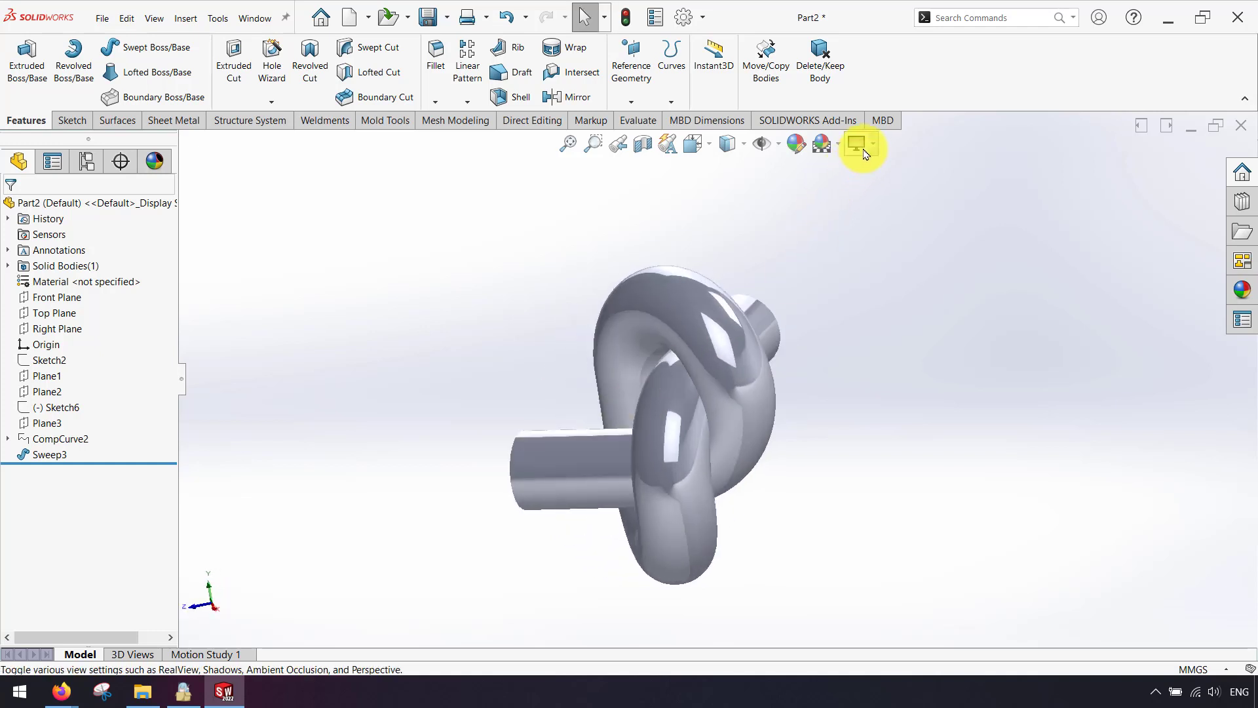
pyautogui.click(862, 145)
pyautogui.moveTo(794, 396)
pyautogui.mouseDown(button='middle')
pyautogui.moveTo(588, 411)
pyautogui.moveTo(374, 455)
pyautogui.moveTo(421, 481)
pyautogui.moveTo(652, 494)
pyautogui.moveTo(674, 402)
pyautogui.moveTo(862, 466)
pyautogui.moveTo(779, 478)
pyautogui.mouseUp(button='middle')
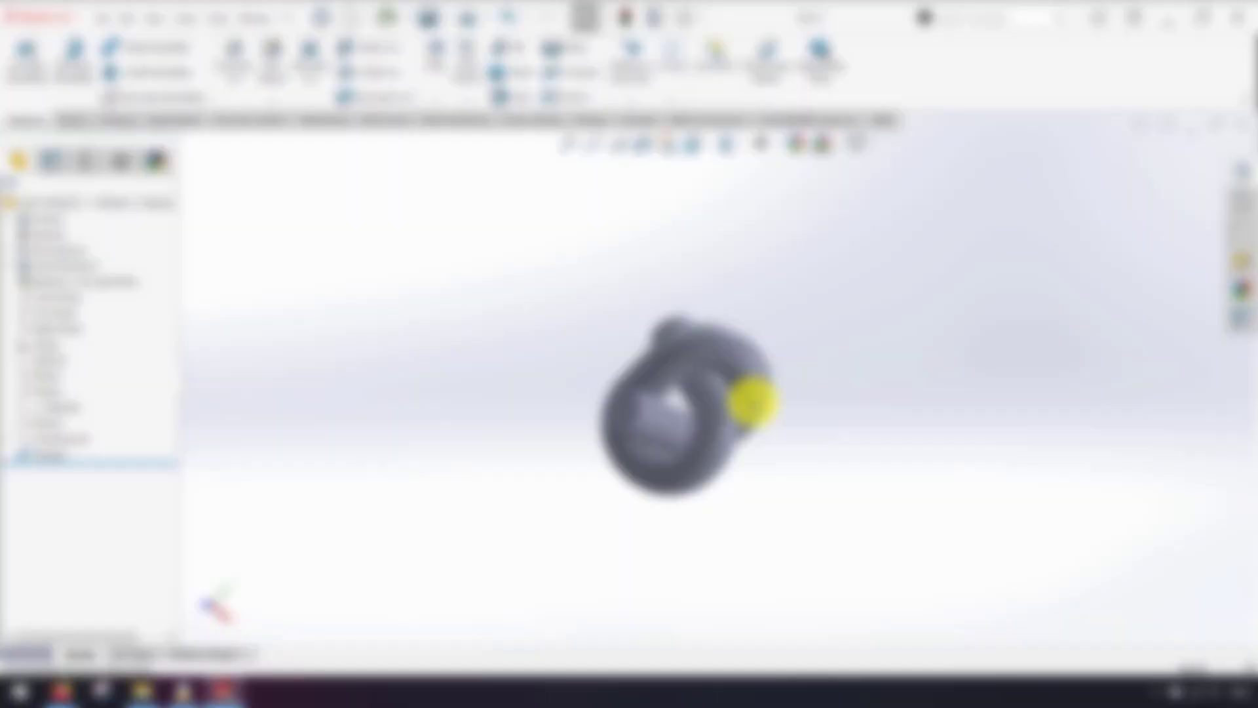